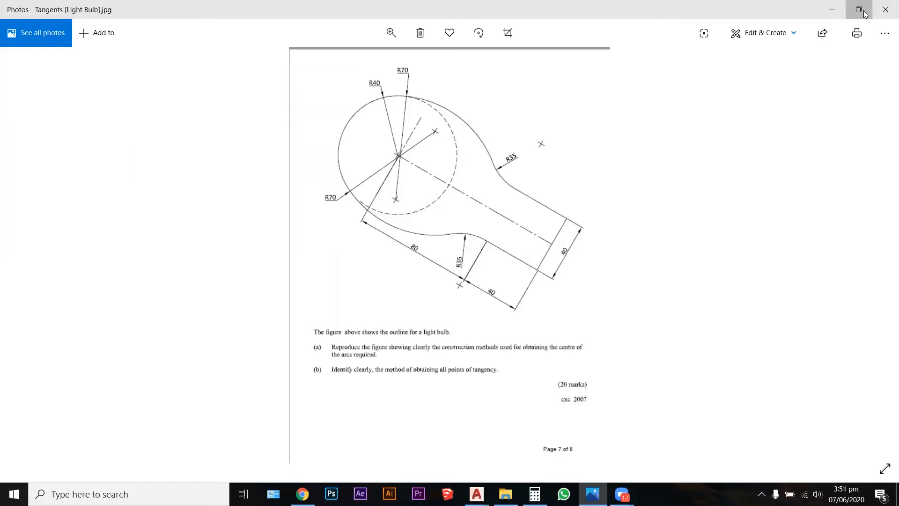
- Restore the light bulb reference image to a smaller window beside the drawing and switch to AutoCAD
click(868, 13)
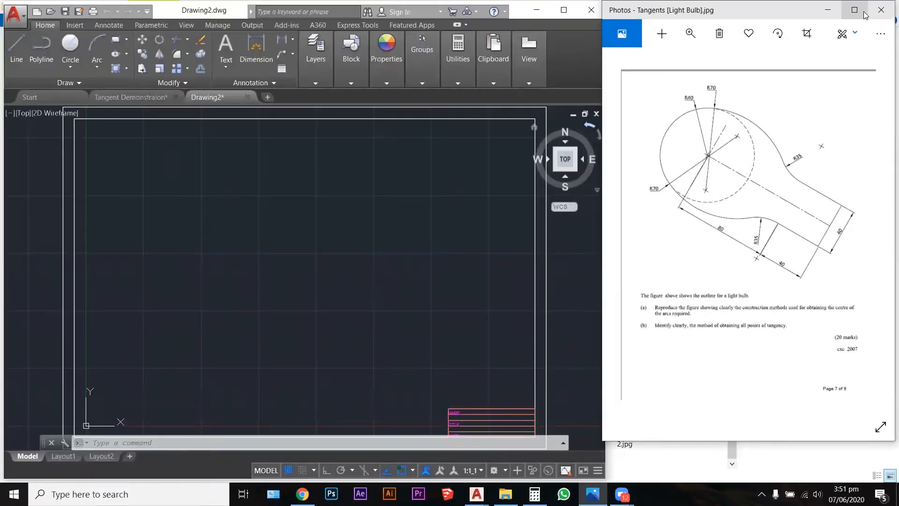
click(360, 212)
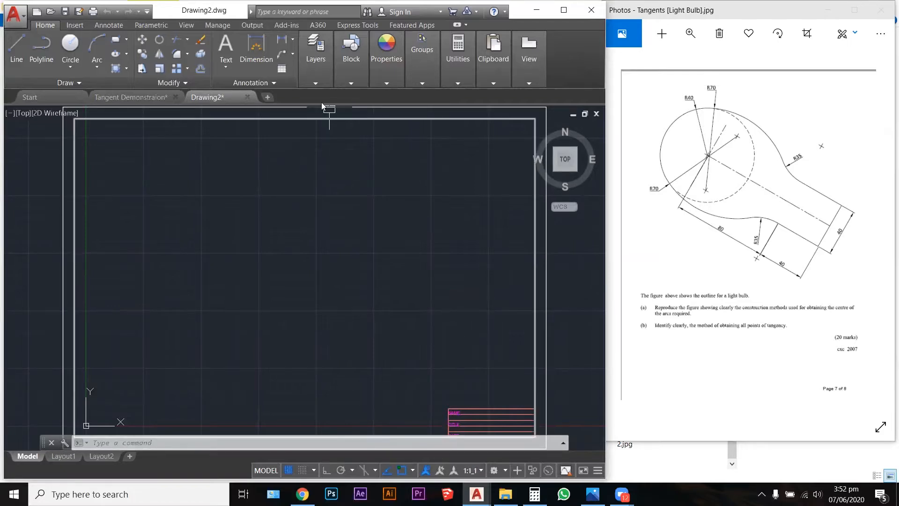
click(317, 82)
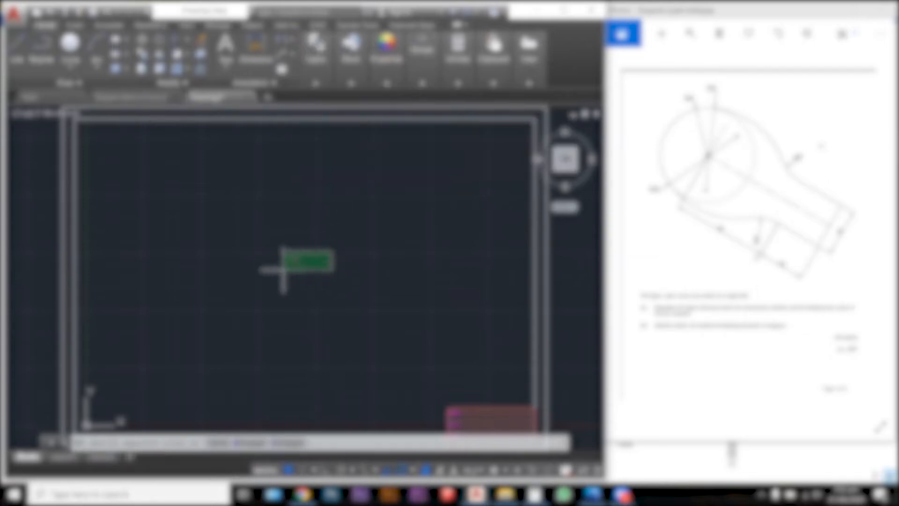
key(Escape)
key(Escape)
key(Escape)
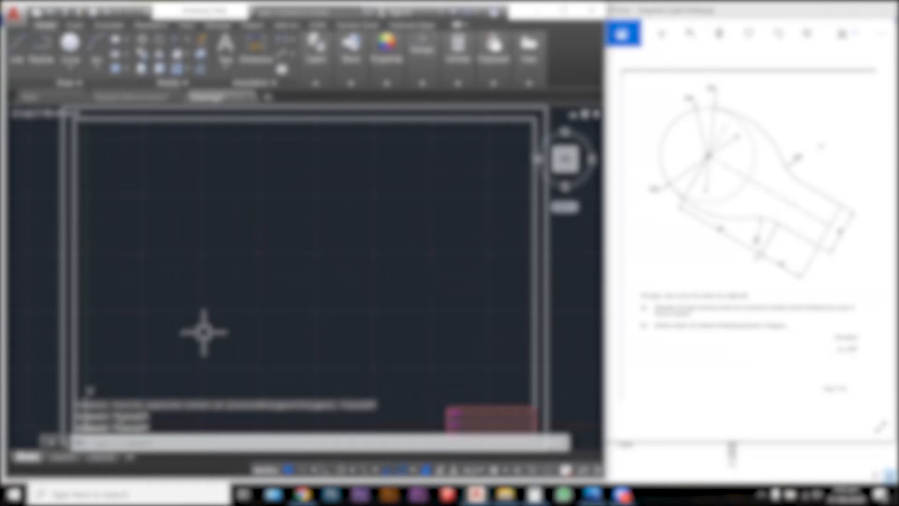
- Turn on Ortho mode and draw a long horizontal construction line across the middle of the sheet
text(l)
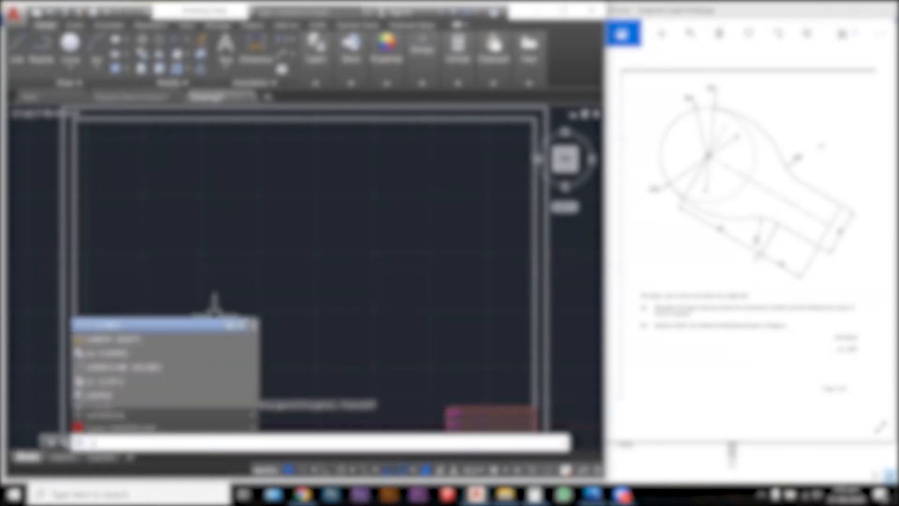
key(Return)
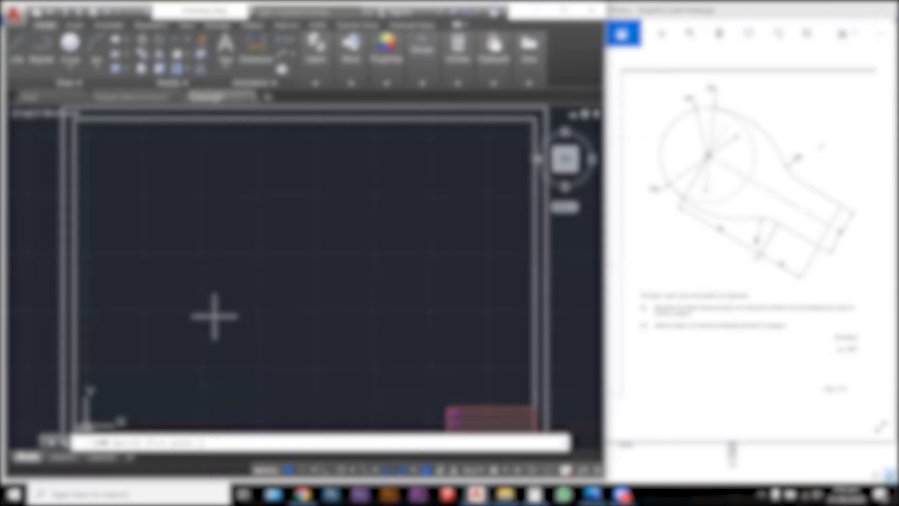
click(136, 287)
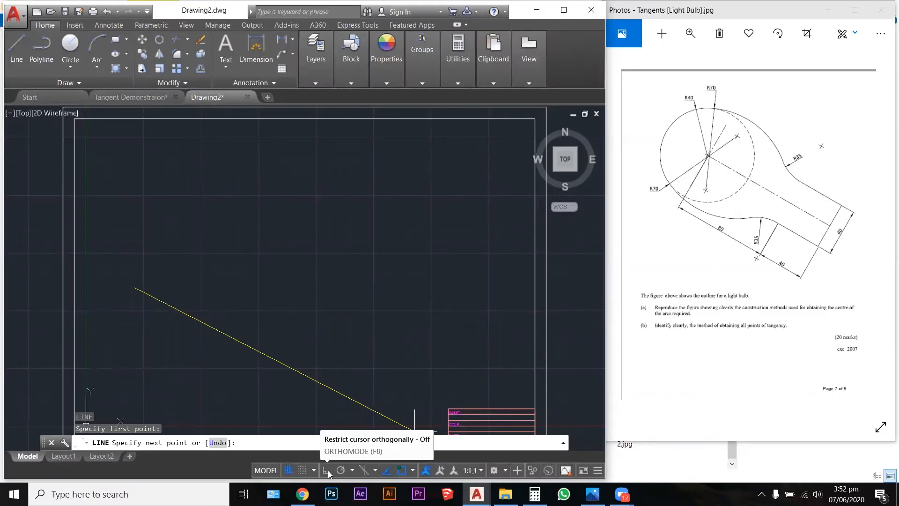
click(328, 470)
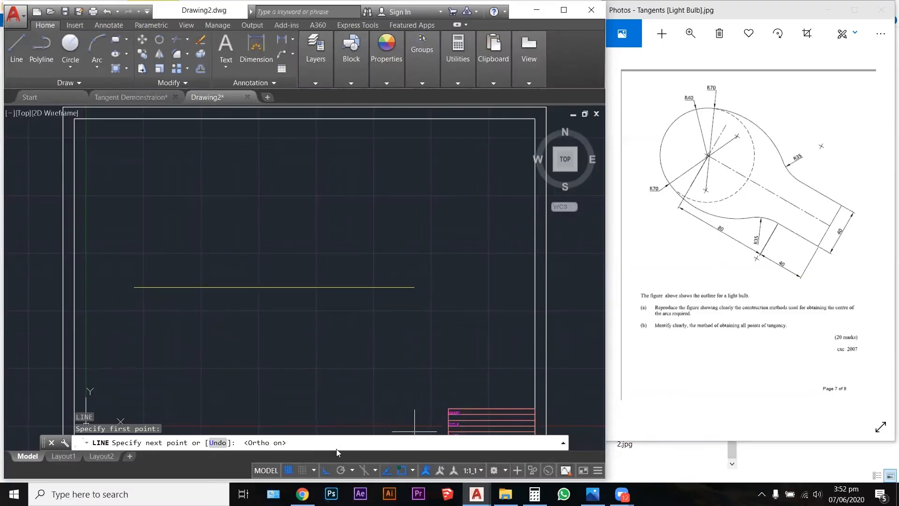
click(490, 276)
key(Escape)
key(Escape)
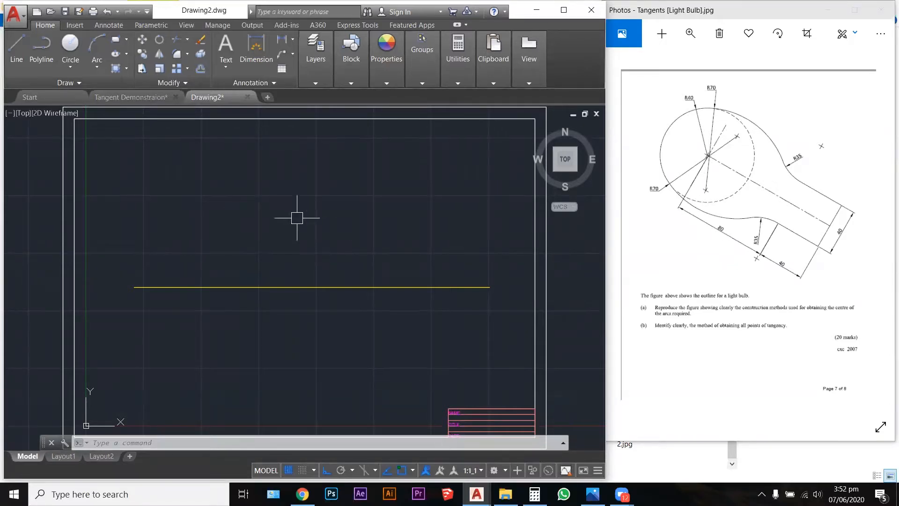
- Draw a vertical construction line crossing the horizontal line near its left end
key(Escape)
key(Escape)
key(Escape)
text(l)
key(Return)
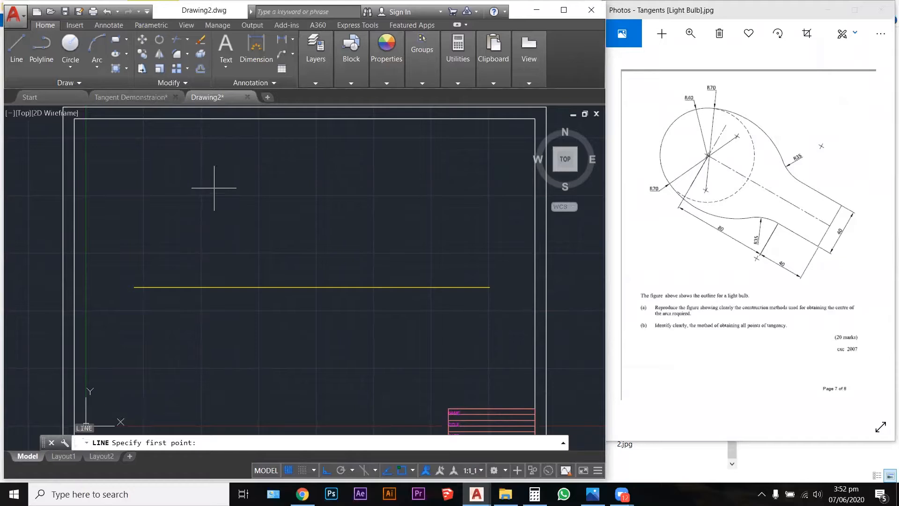
click(187, 189)
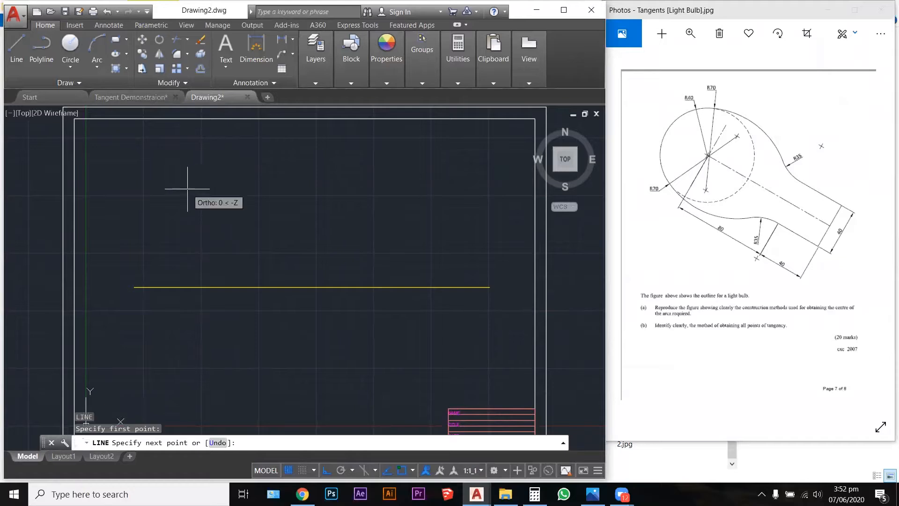
click(187, 389)
key(Escape)
key(Escape)
key(Escape)
click(187, 310)
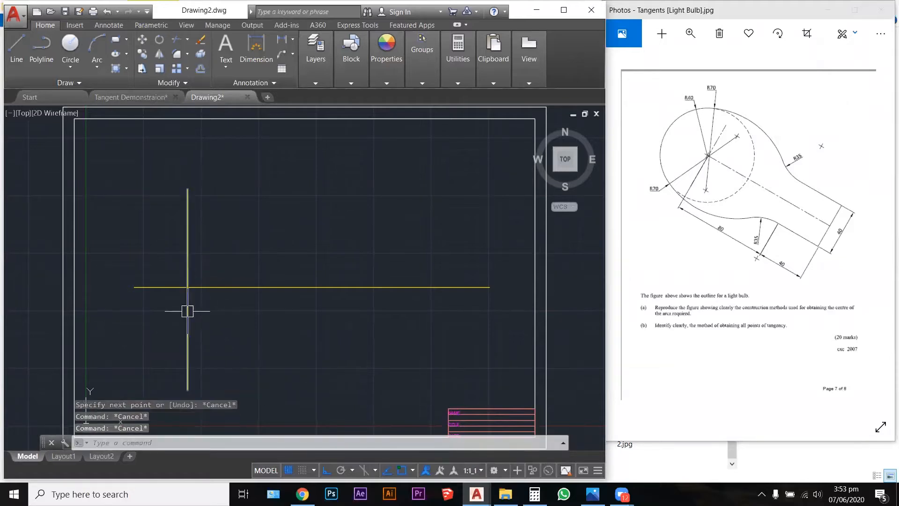
key(Escape)
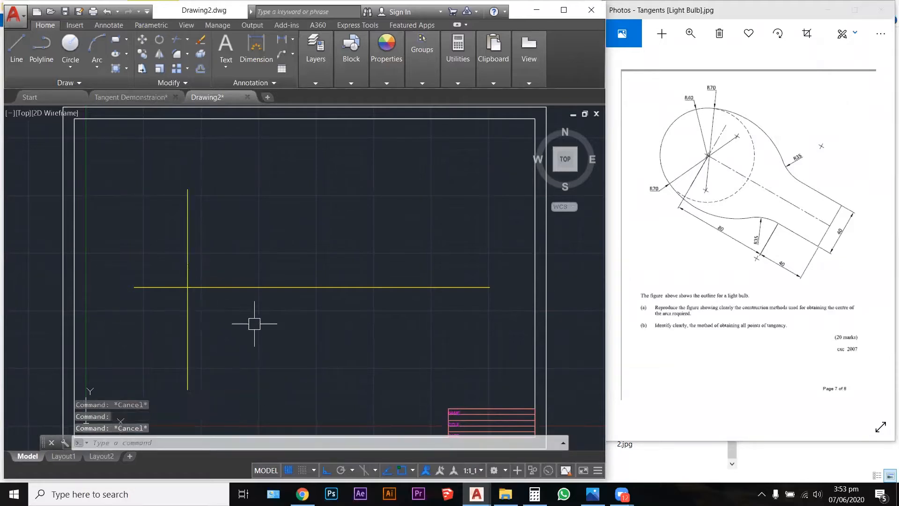
- Offset the vertical construction line 80 to the right
text(o)
key(Return)
text(80)
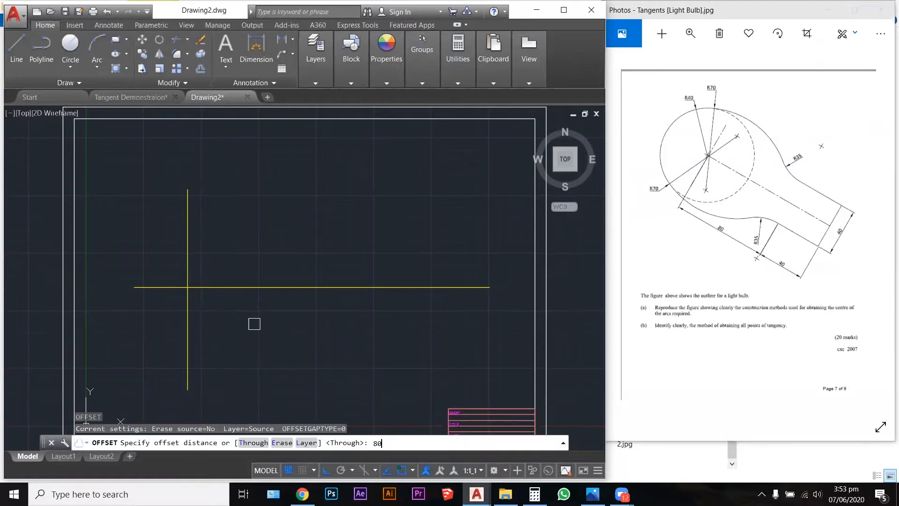
key(Return)
click(187, 355)
click(272, 343)
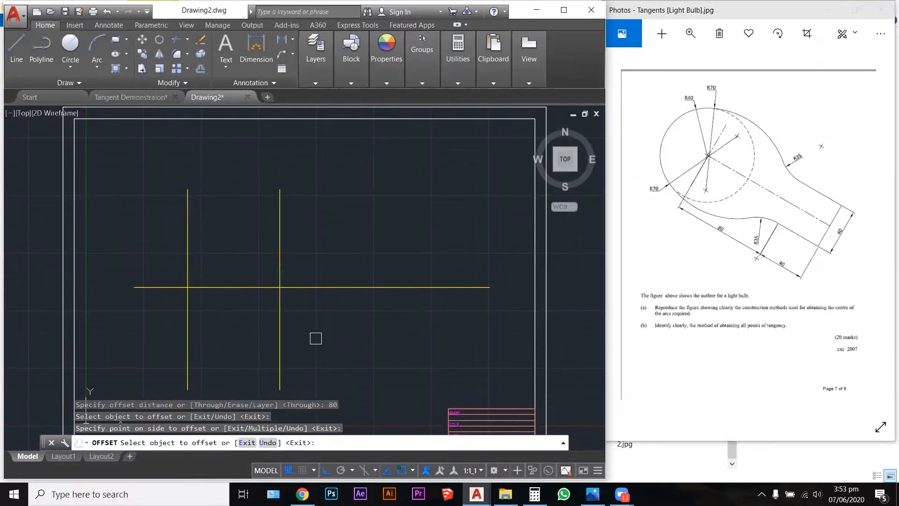
key(Escape)
key(Escape)
key(Escape)
key(Escape)
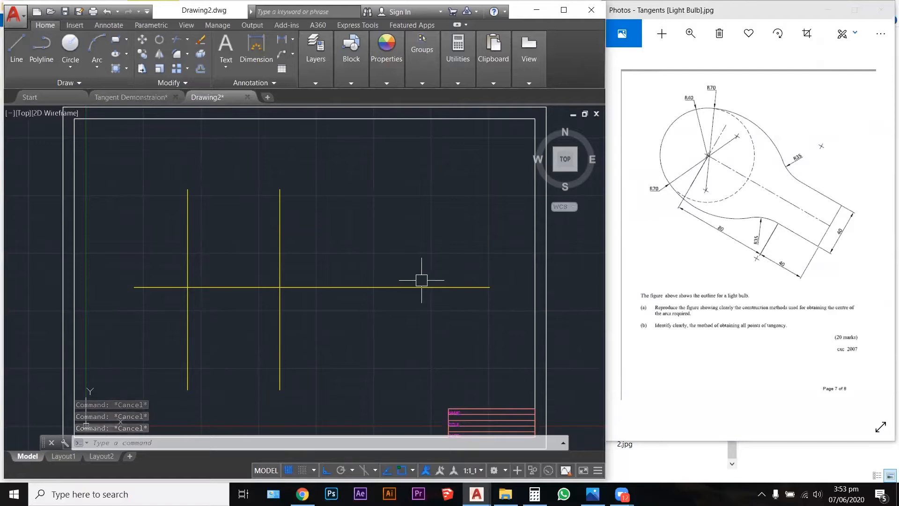
- Offset the second vertical line 40 to the right to mark the end of the bulb's base
text(o)
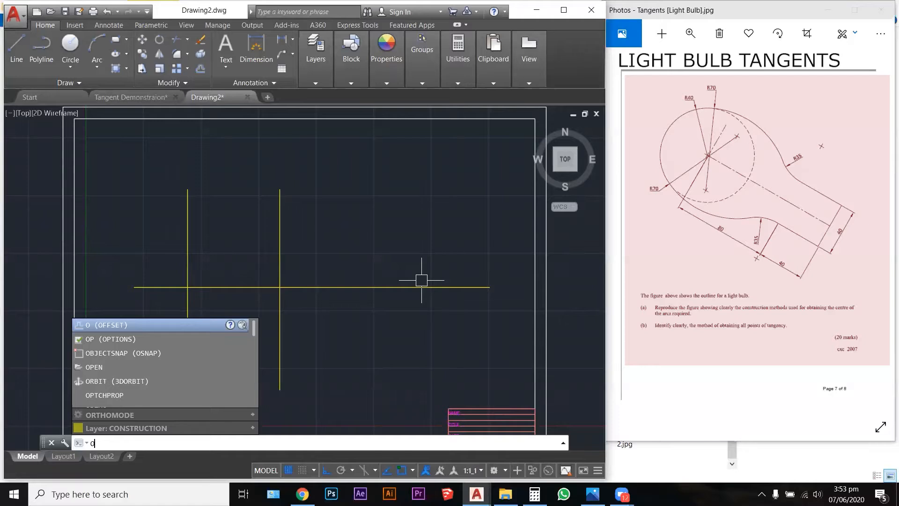
key(Return)
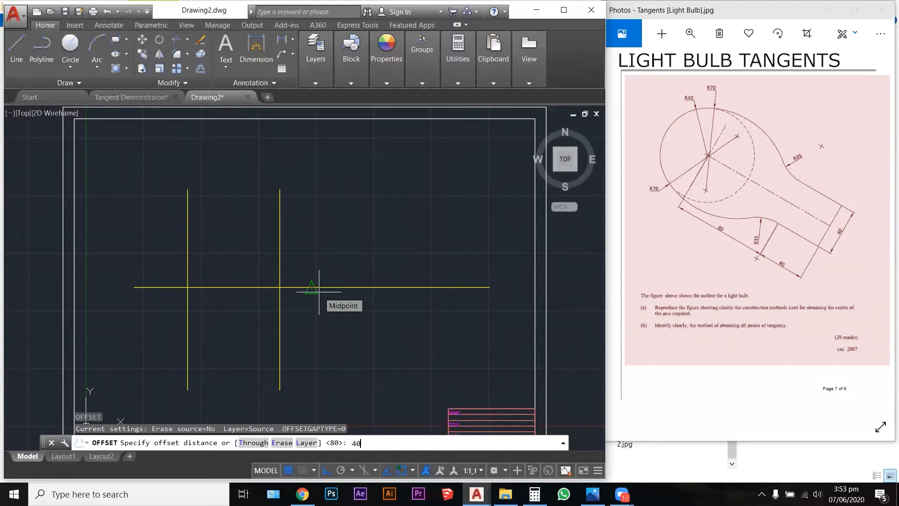
key(Return)
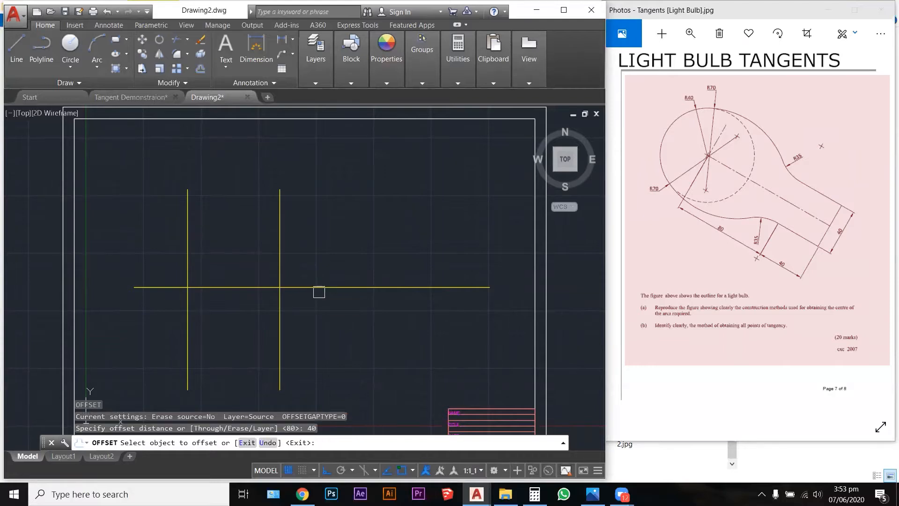
click(281, 327)
click(377, 331)
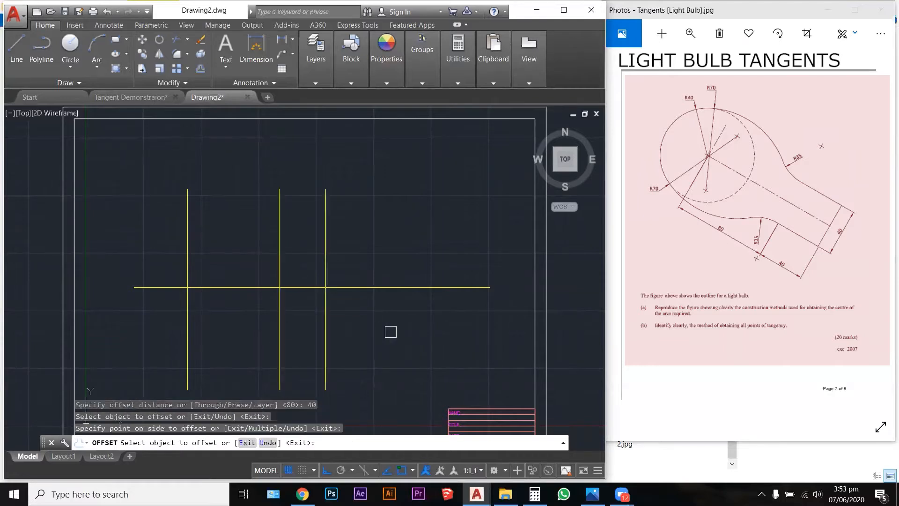
key(Escape)
key(Escape)
key(Escape)
key(Escape)
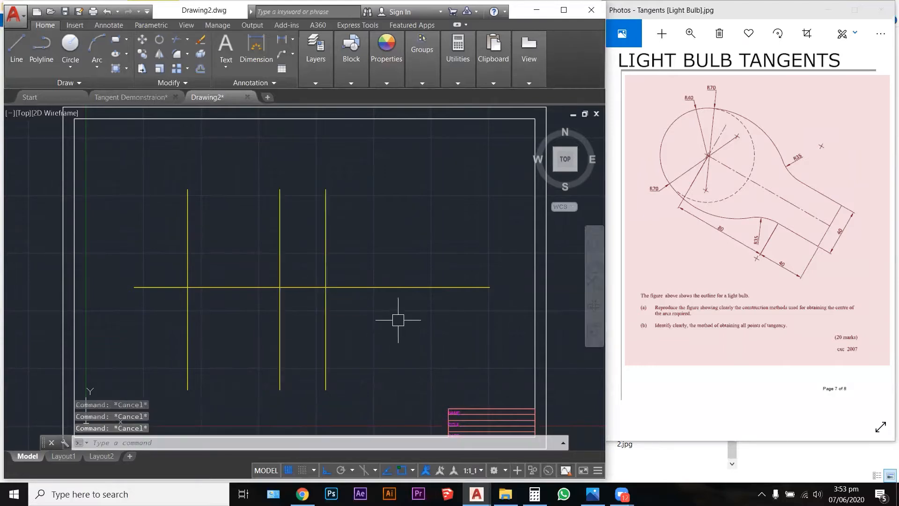
- Move the horizontal line to the CENTER LINE layer and clear the selection
click(402, 287)
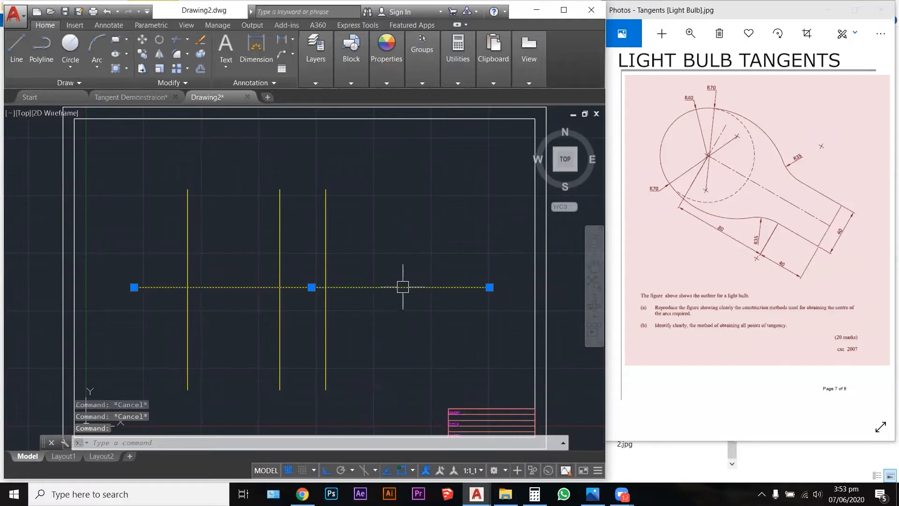
click(314, 83)
click(413, 97)
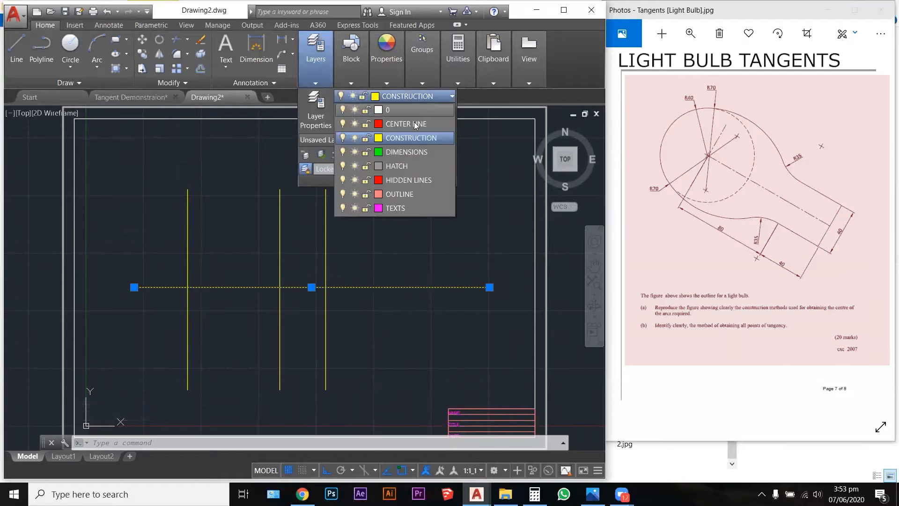
click(406, 124)
key(Escape)
click(427, 217)
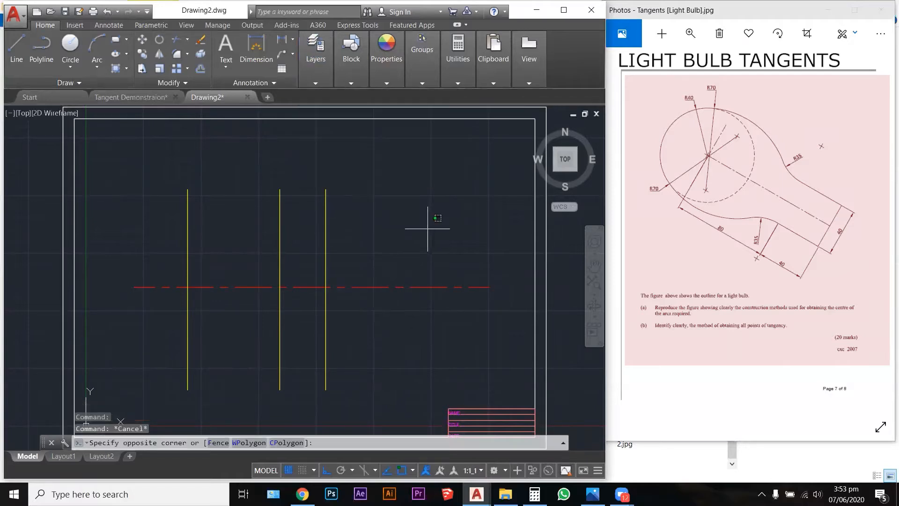
key(Escape)
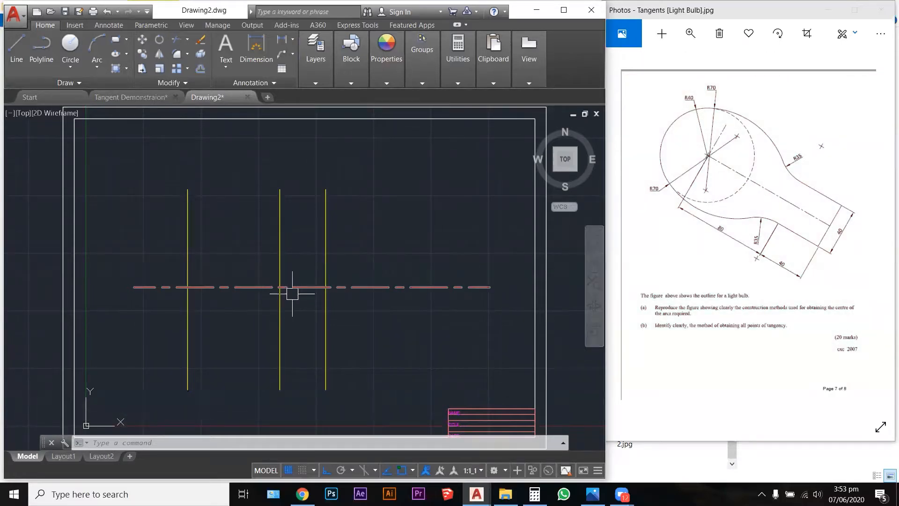
mouse_move(312, 77)
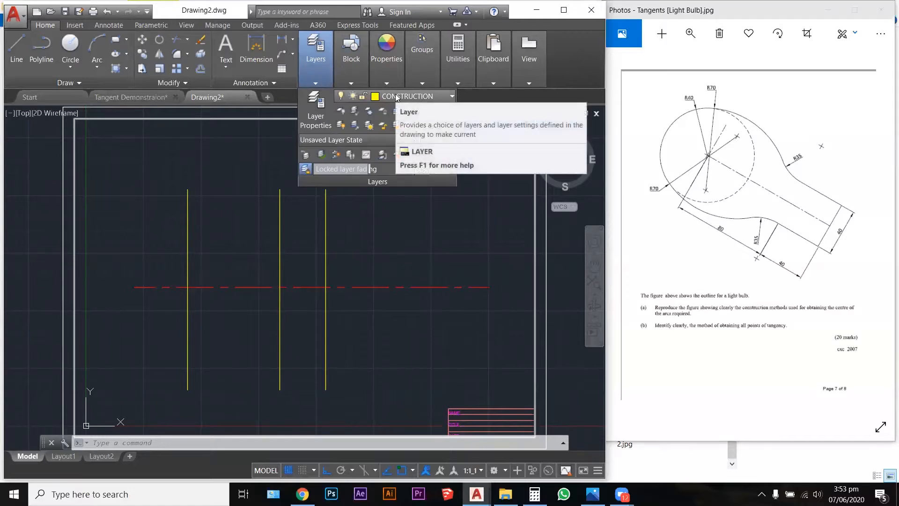
click(401, 245)
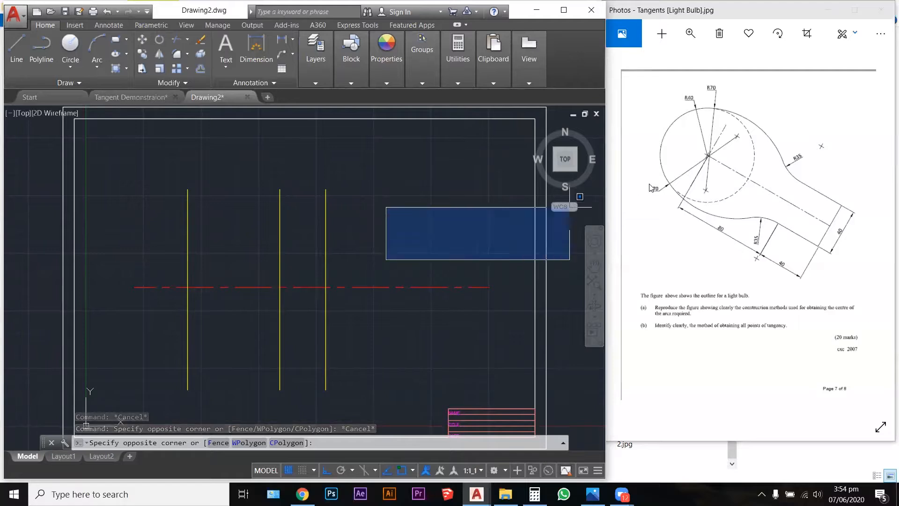
click(427, 237)
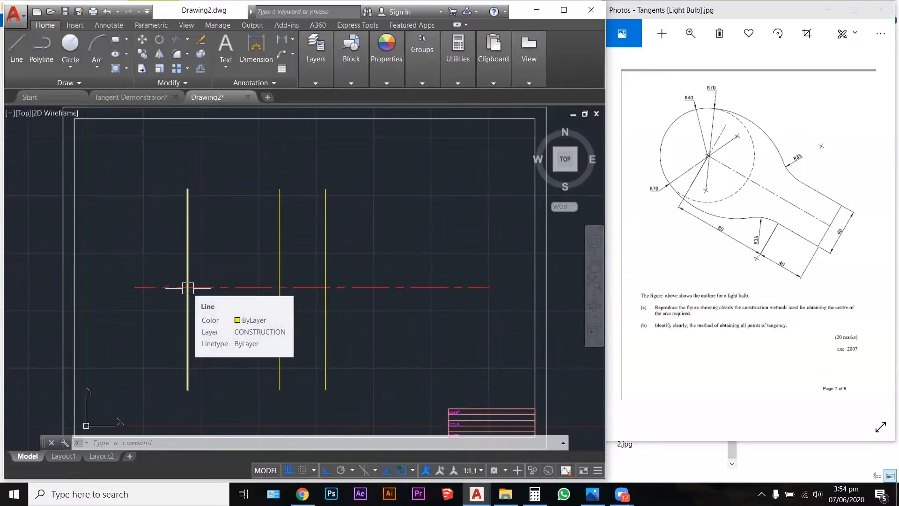
- Draw a circle of radius 40 centred where the leftmost vertical line crosses the centre line
text(c)
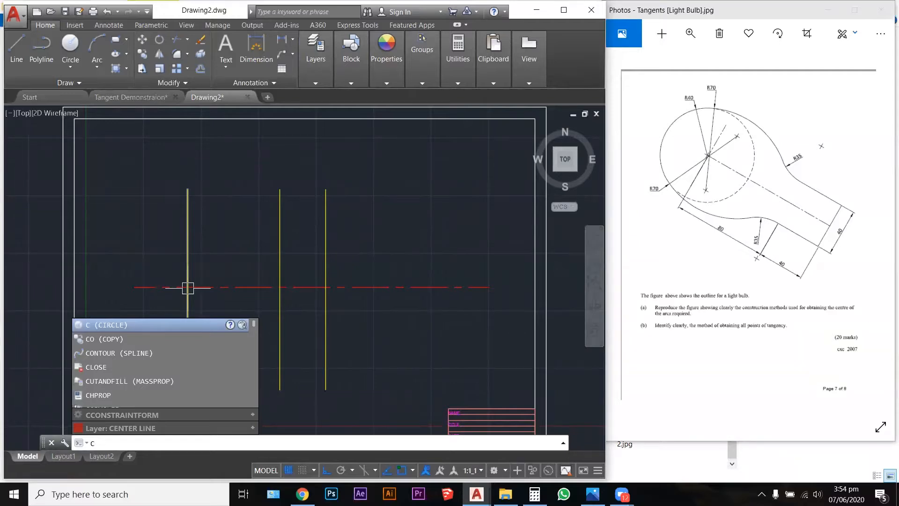
key(Return)
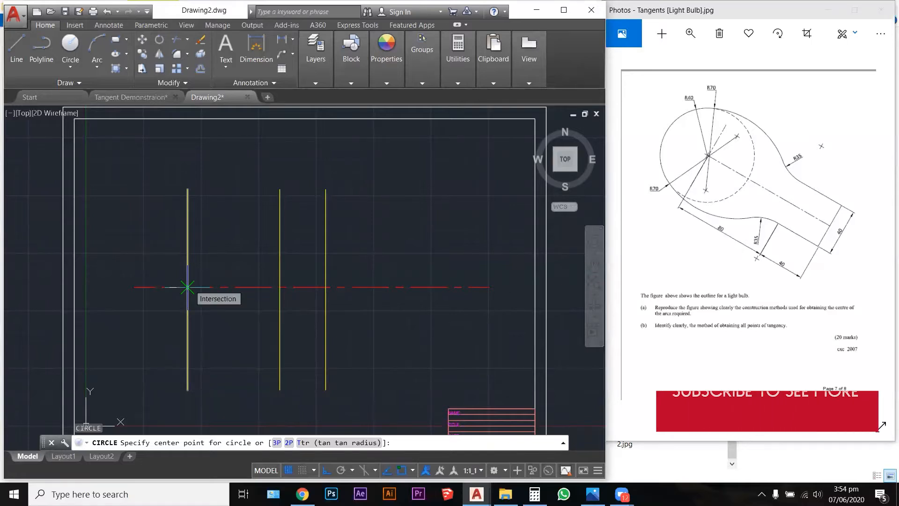
click(187, 287)
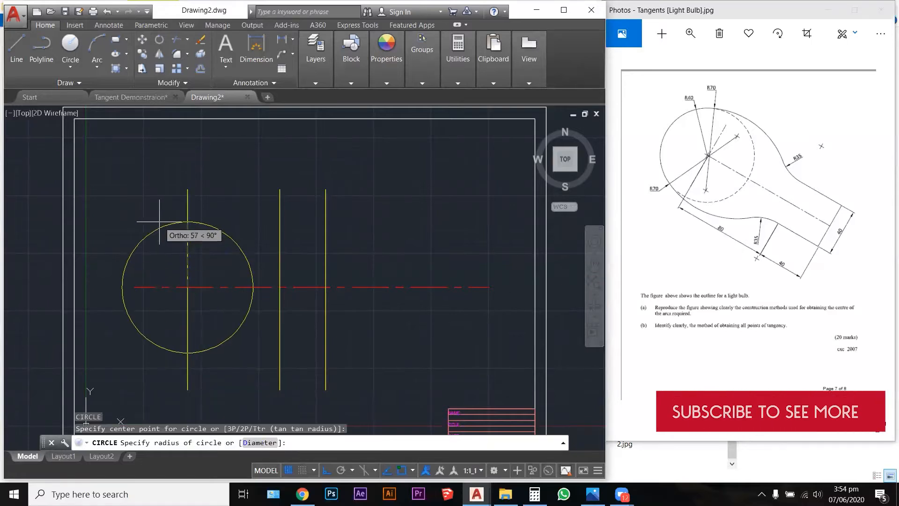
text(40)
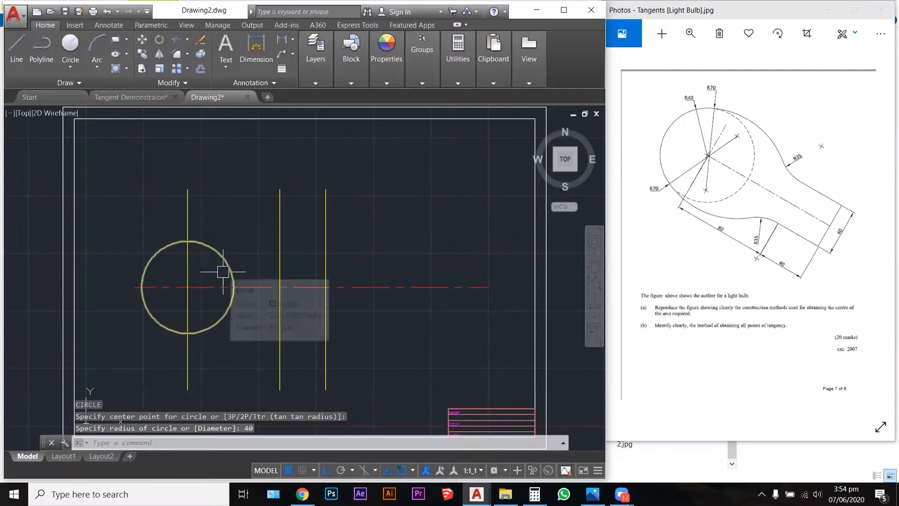
key(Escape)
key(Escape)
key(Escape)
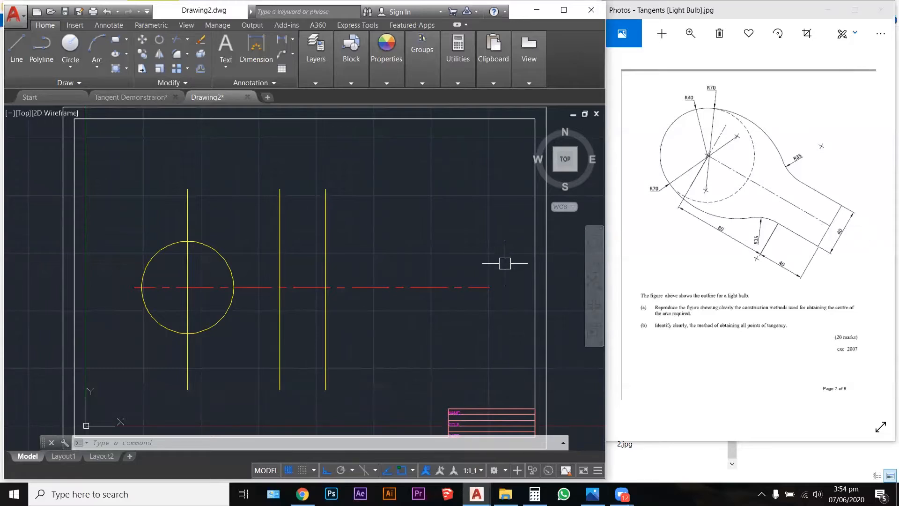
- Offset the horizontal centre line 20 above and 20 below for the sides of the bulb's base
key(Escape)
key(Escape)
key(Escape)
text(o)
key(Return)
text(2)
key(Return)
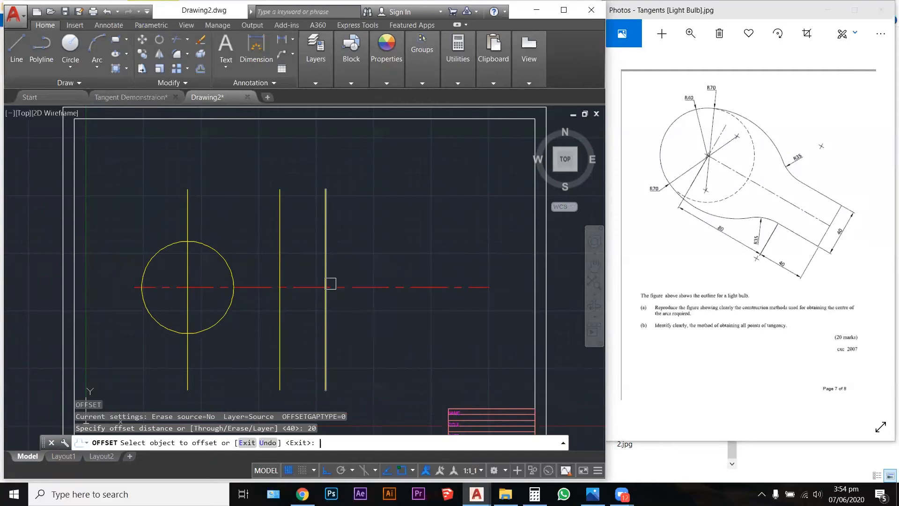
click(340, 287)
click(350, 245)
click(359, 285)
click(356, 317)
key(Escape)
key(Escape)
key(Escape)
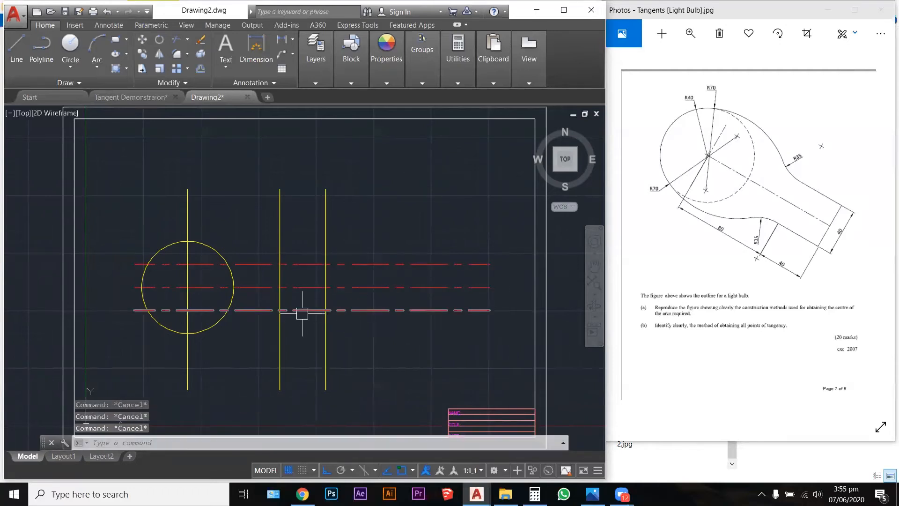
- Move the upper offset horizontal line to the CONSTRUCTION layer and clear the selection
click(301, 310)
click(300, 264)
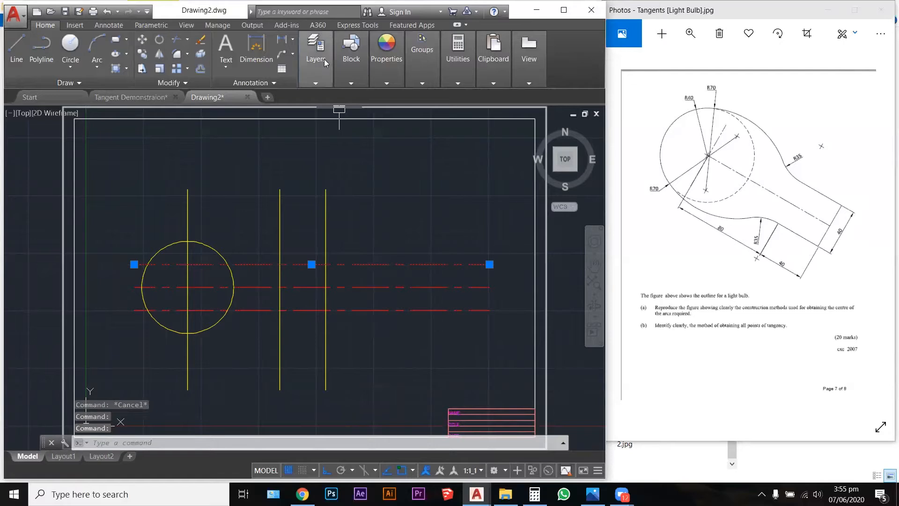
click(319, 75)
click(410, 97)
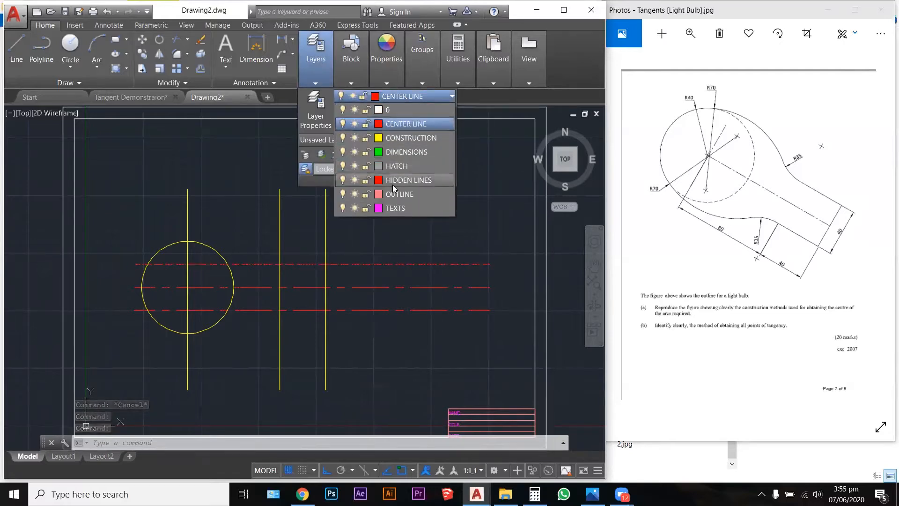
click(407, 139)
click(407, 139)
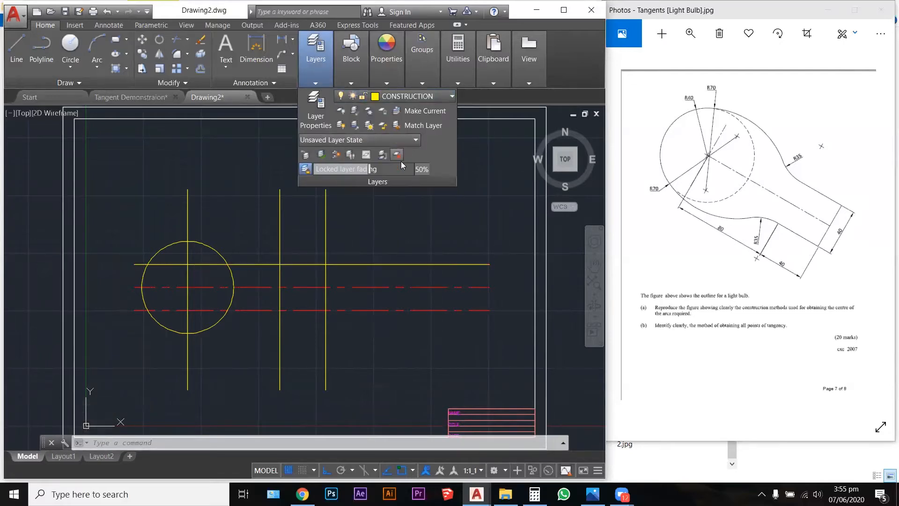
key(Escape)
key(Escape)
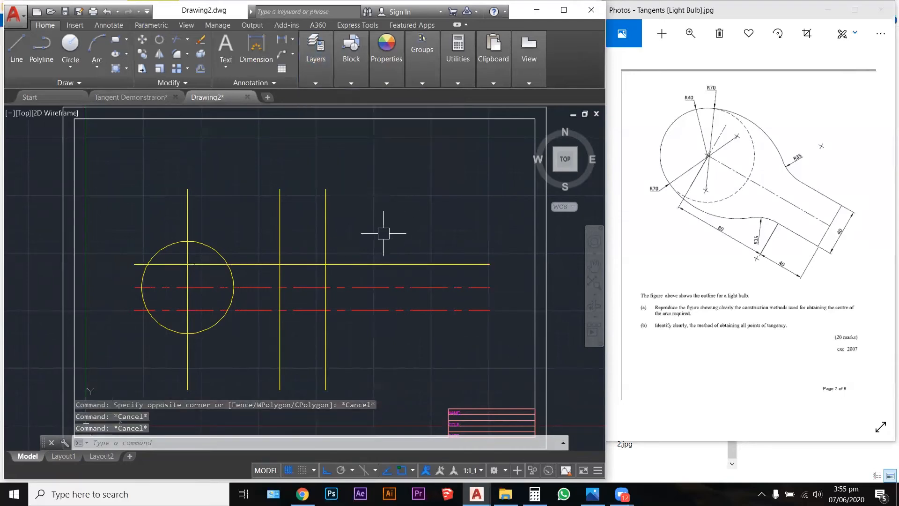
text(ma)
key(Return)
key(Escape)
key(Escape)
key(Escape)
key(Escape)
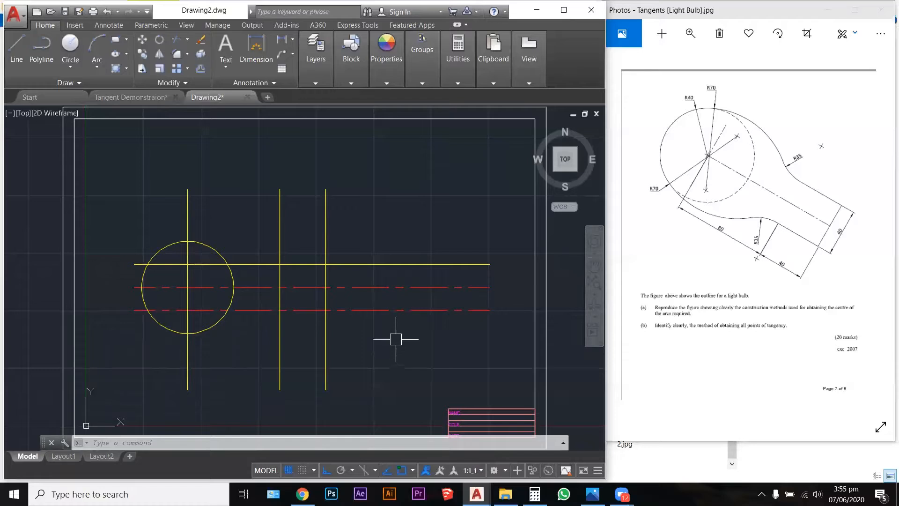
key(Escape)
key(Escape)
key(Escape)
- Match the properties of the lower offset horizontal line to those of the upper construction line
text(m)
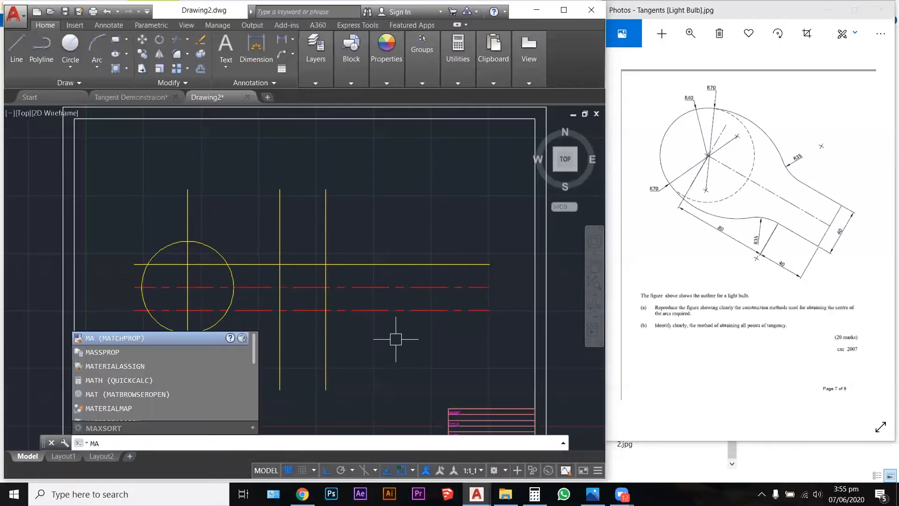
key(Return)
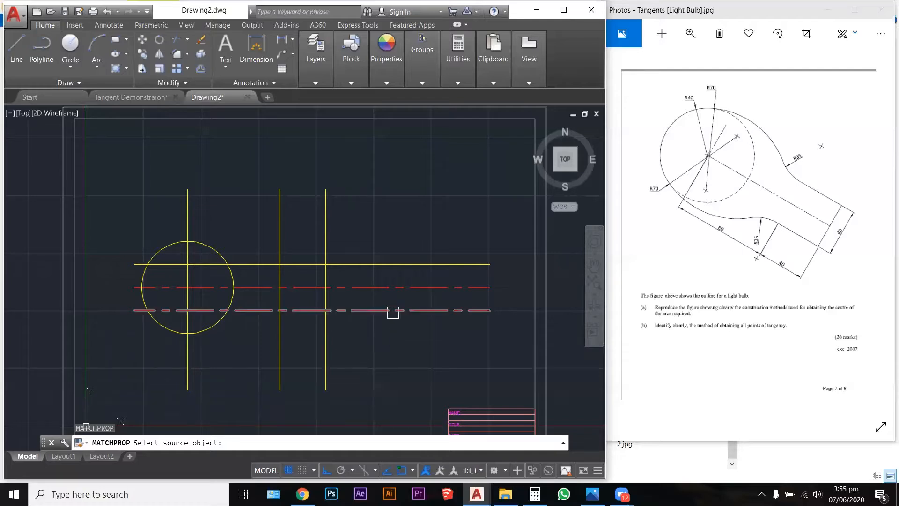
click(359, 265)
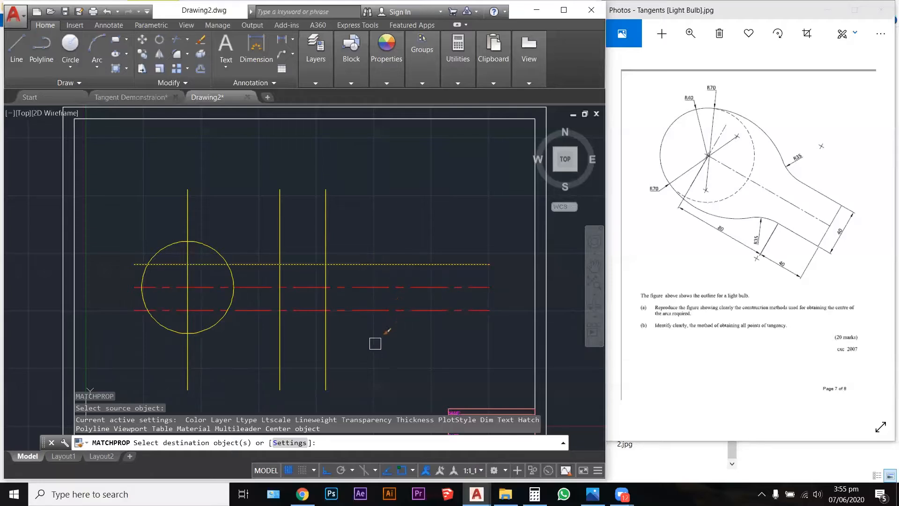
click(375, 310)
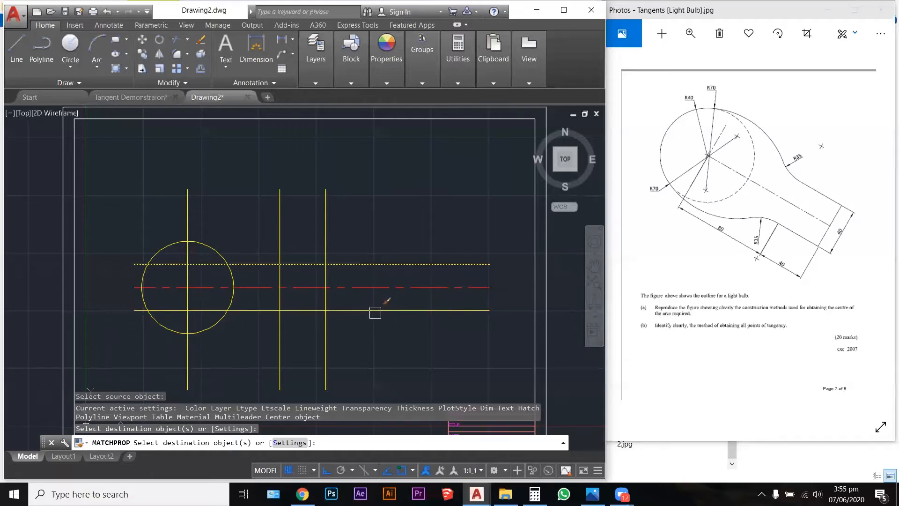
key(Return)
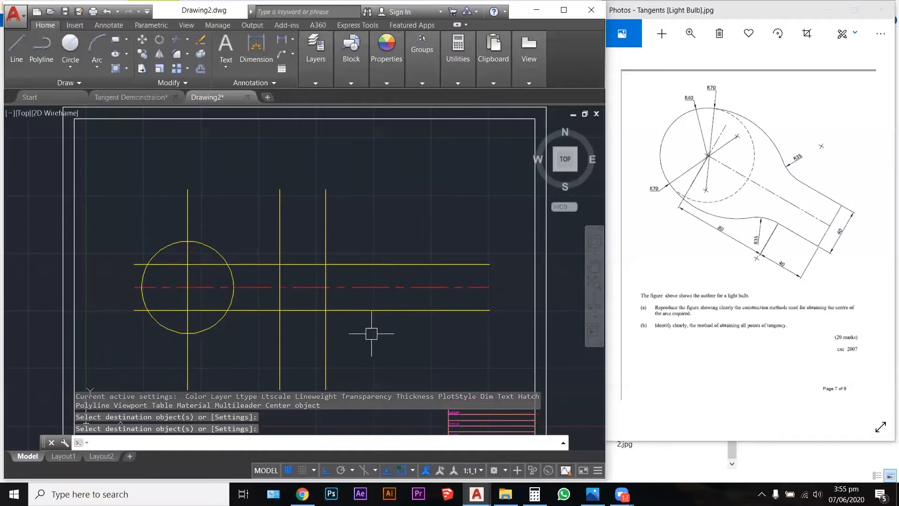
key(Escape)
key(Escape)
key(Escape)
key(Escape)
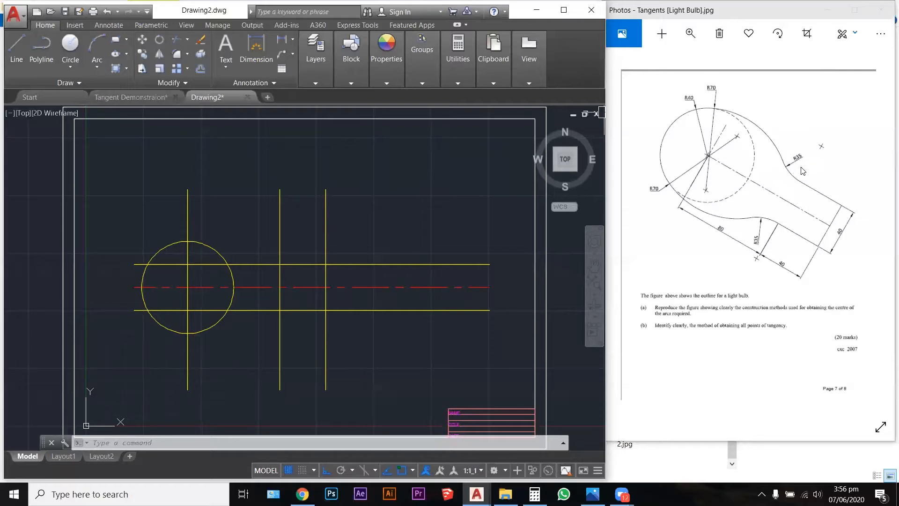
click(324, 248)
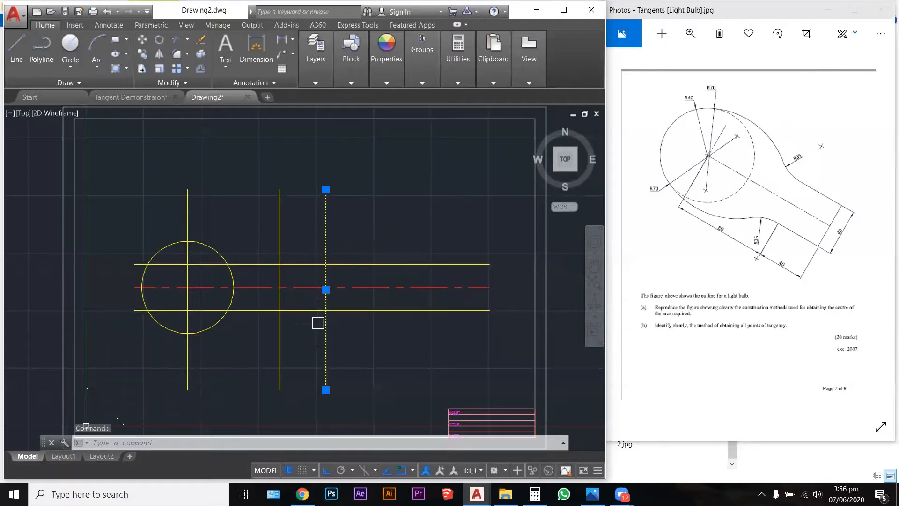
click(337, 328)
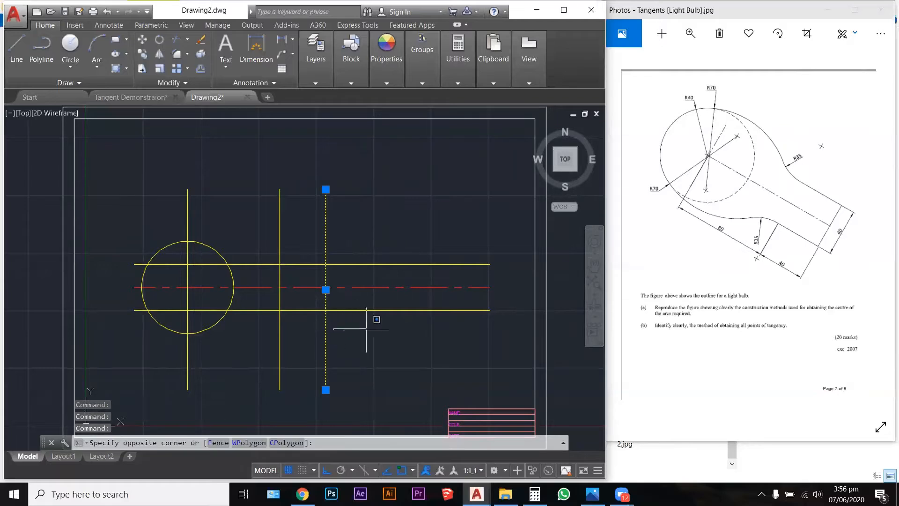
key(Escape)
key(Escape)
key(Escape)
key(Escape)
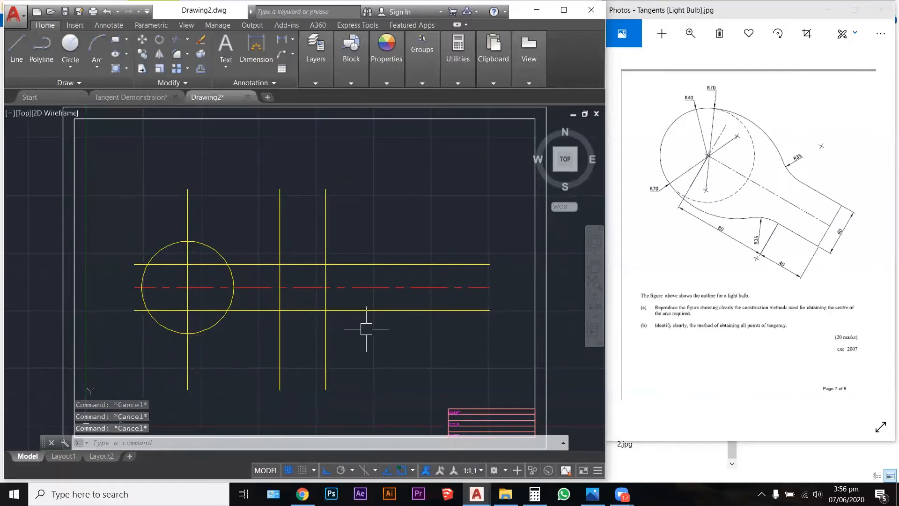
- Trim the upper and lower horizontal construction lines where they extend past the rightmost vertical line
text(t)
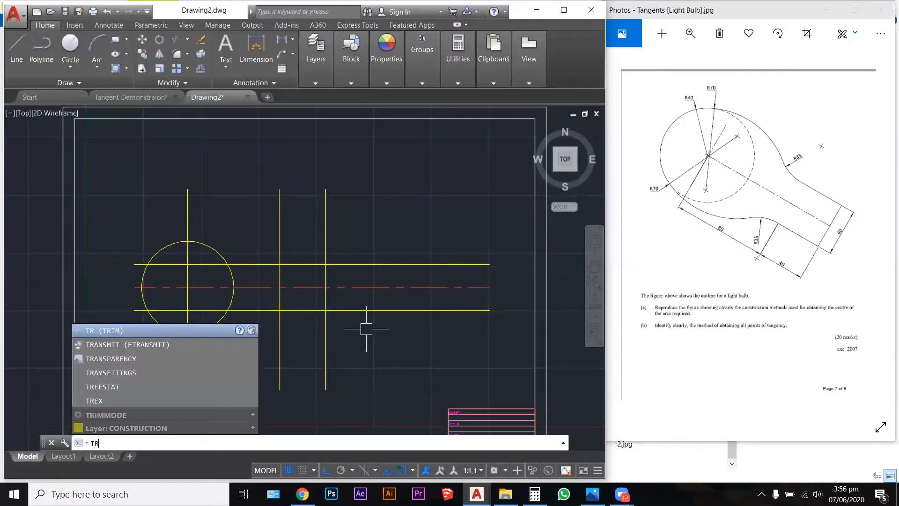
key(Return)
click(366, 328)
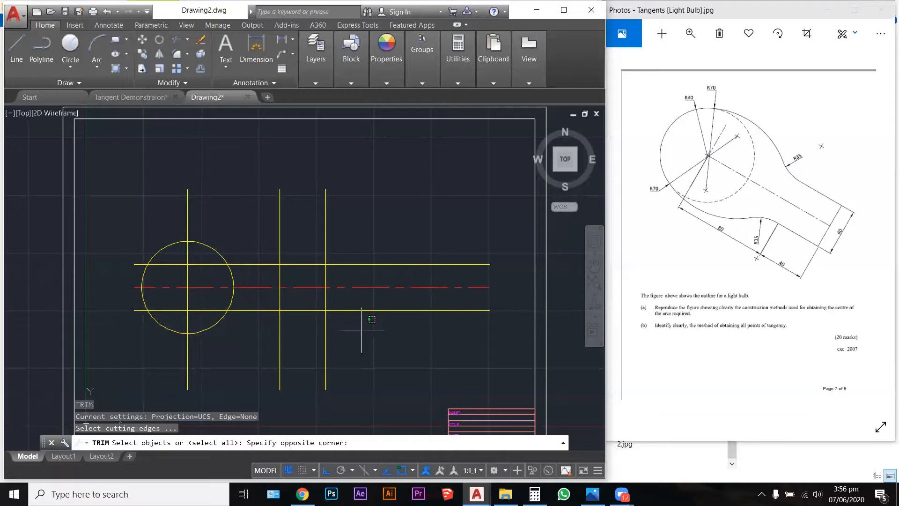
click(308, 233)
key(Return)
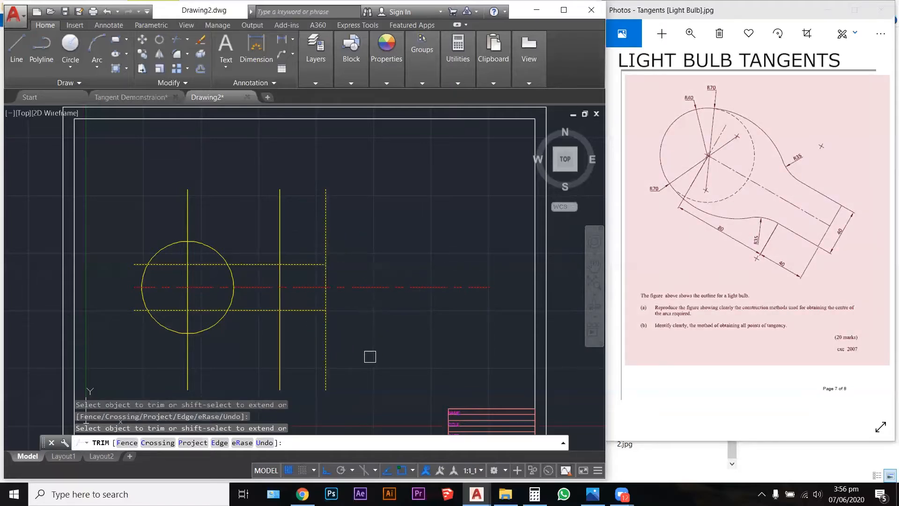
key(Escape)
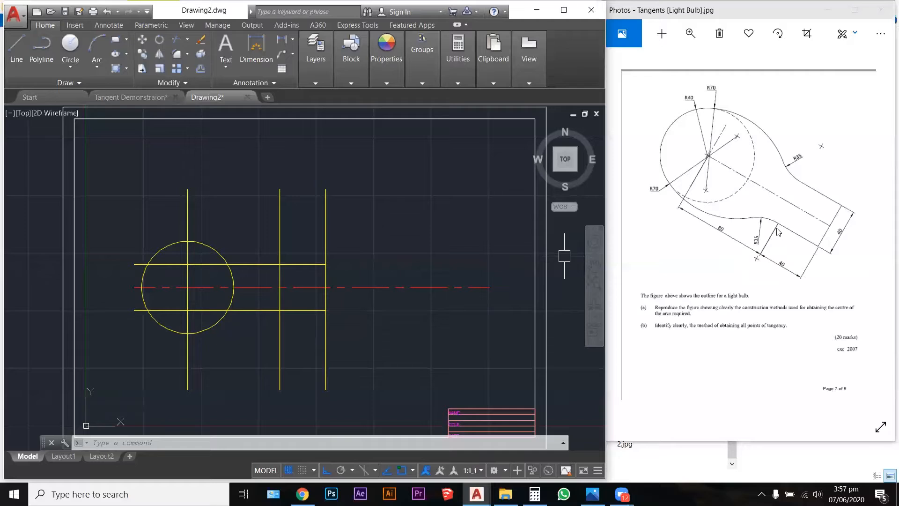
click(280, 238)
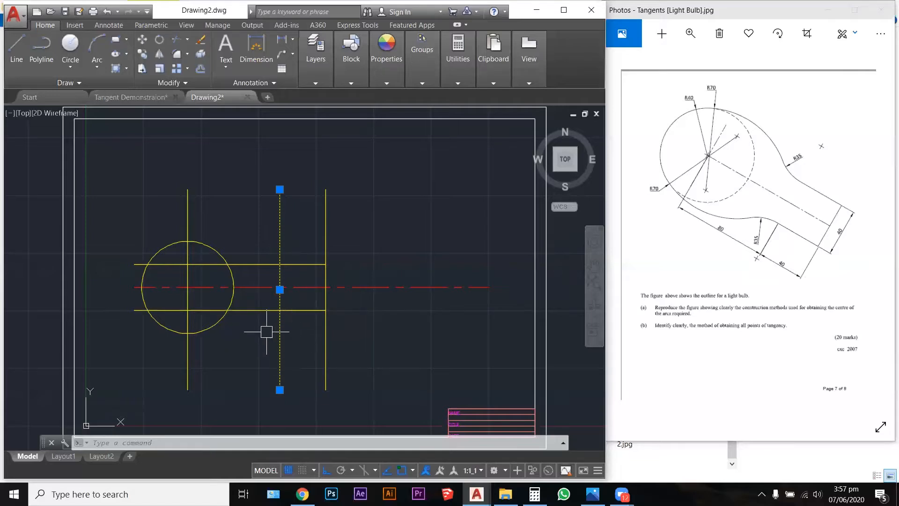
key(Escape)
key(Escape)
key(Escape)
- Offset the upper side line of the bulb's base 35 upward and the lower side line 35 downward
scroll(286, 263, up, 4)
scroll(286, 263, up, 2)
scroll(286, 264, down, 2)
click(286, 265)
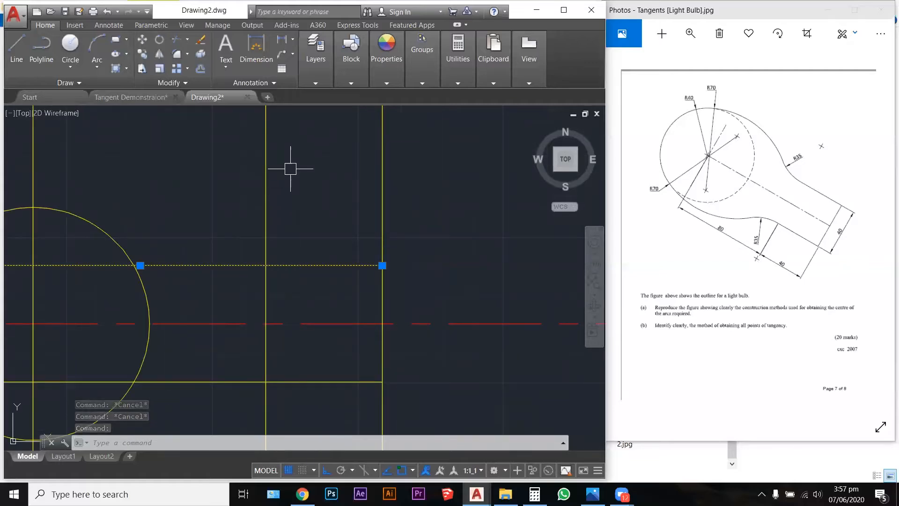
key(Escape)
text(o)
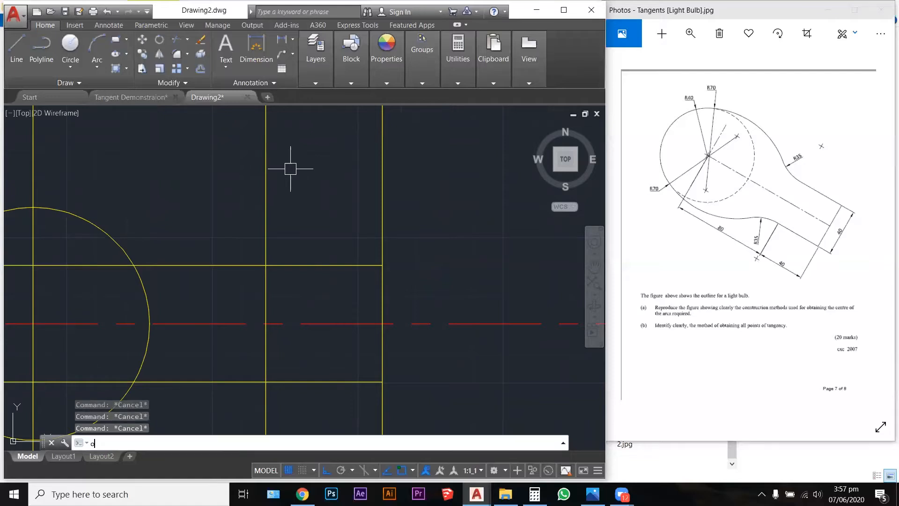
key(Return)
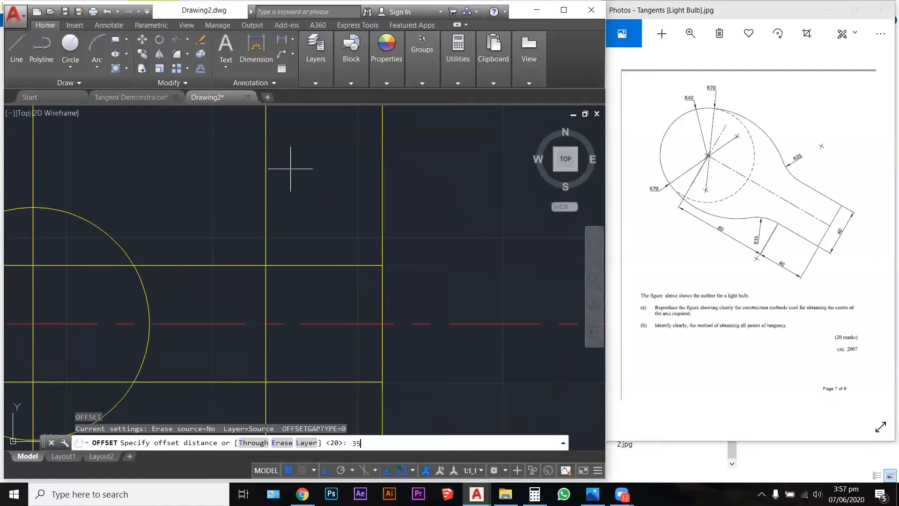
key(Return)
click(319, 265)
click(305, 181)
scroll(304, 181, down, 4)
click(315, 258)
click(307, 298)
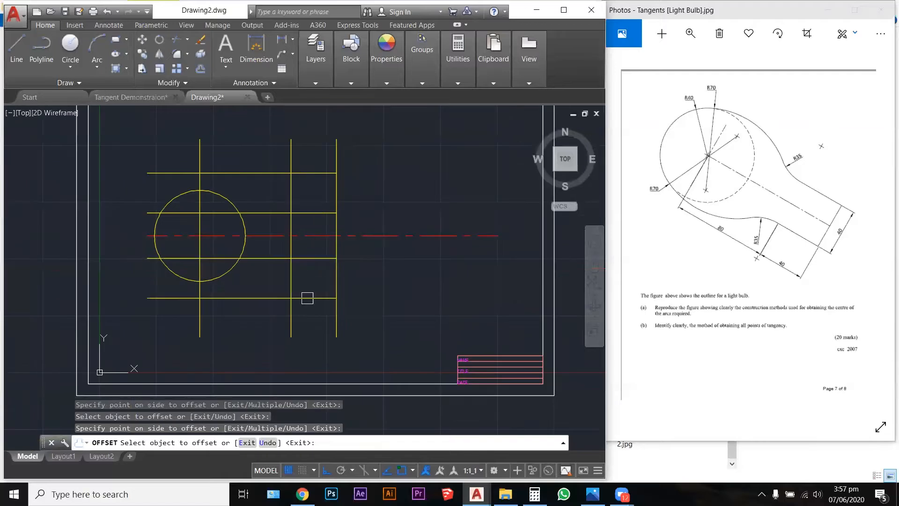
scroll(307, 298, up, 4)
key(Escape)
key(Escape)
key(Escape)
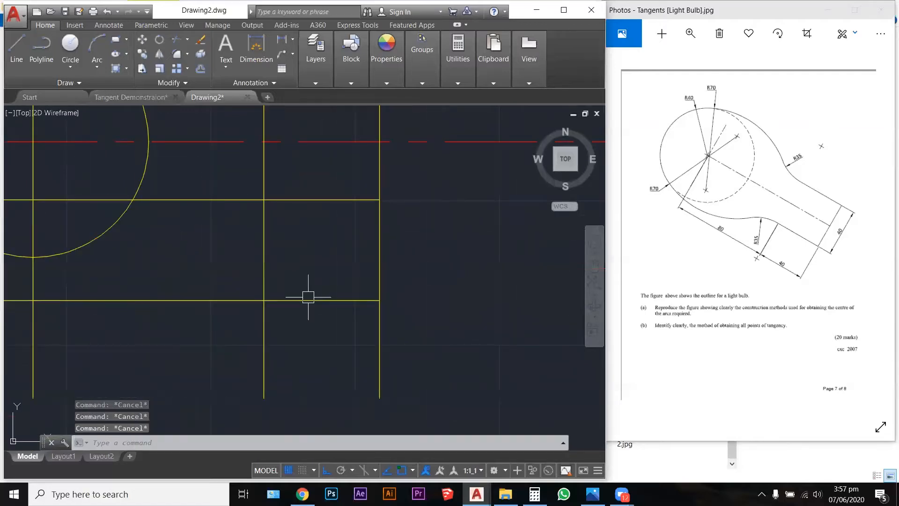
- Draw a circle of radius 35 centred where the middle vertical line crosses the lowest horizontal line
text(c)
key(Return)
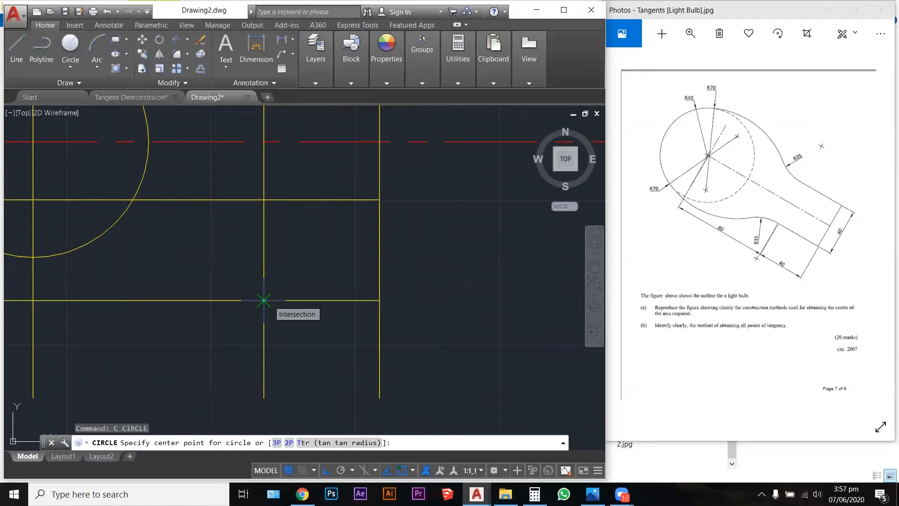
click(264, 301)
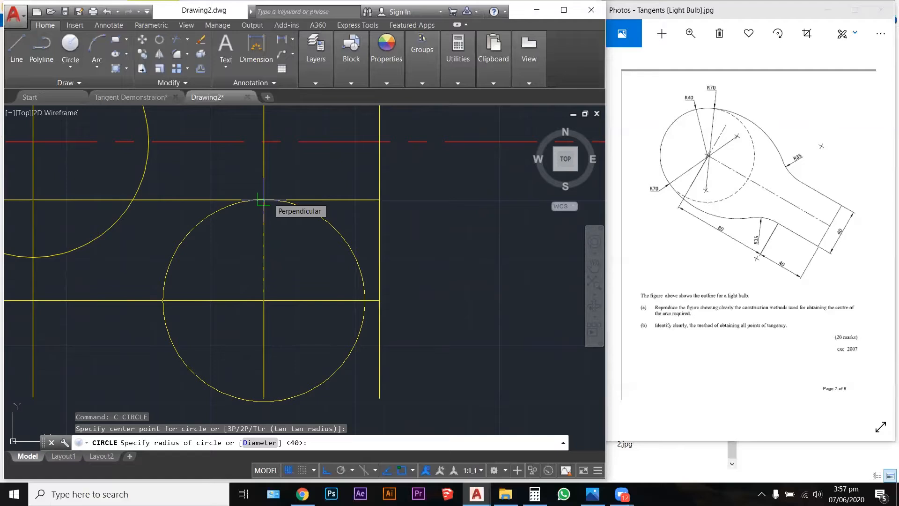
key(Return)
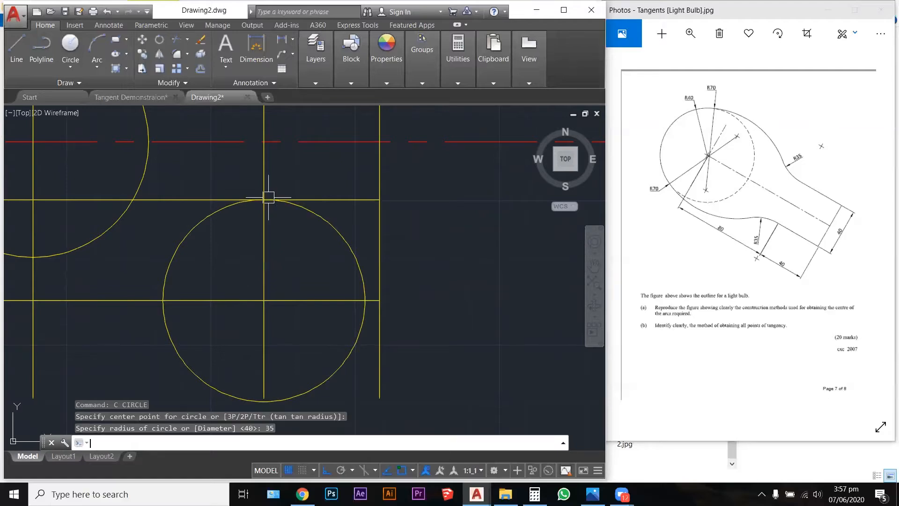
- Draw a circle of radius 35 centred where the middle vertical line crosses the uppermost horizontal line
scroll(443, 333, down, 4)
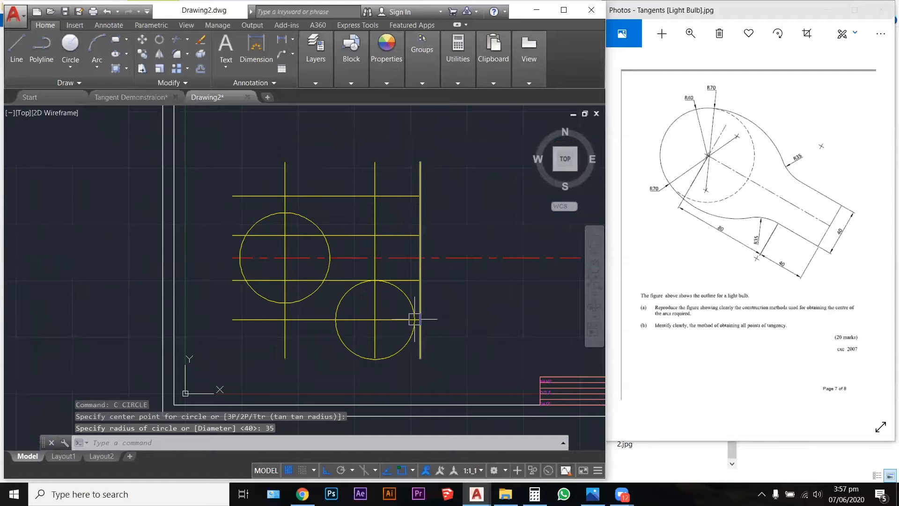
scroll(376, 178, up, 2)
scroll(376, 177, up, 2)
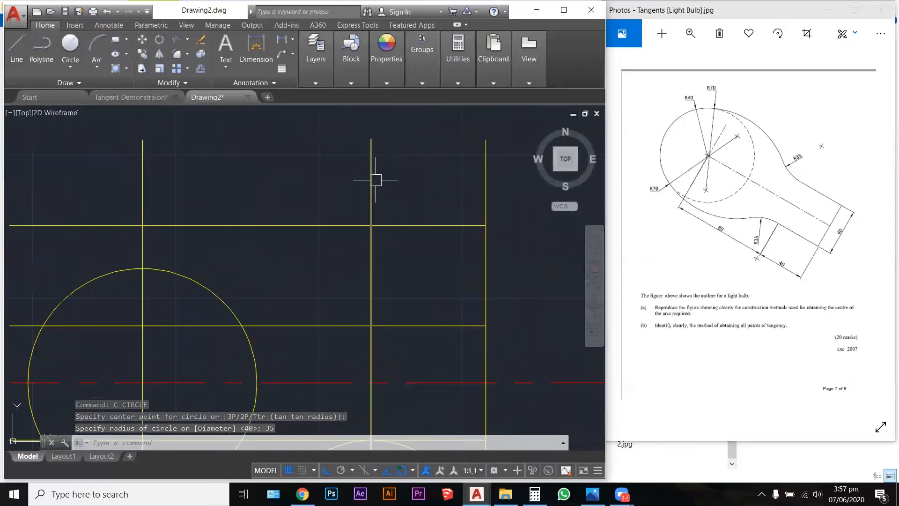
text(c)
key(Return)
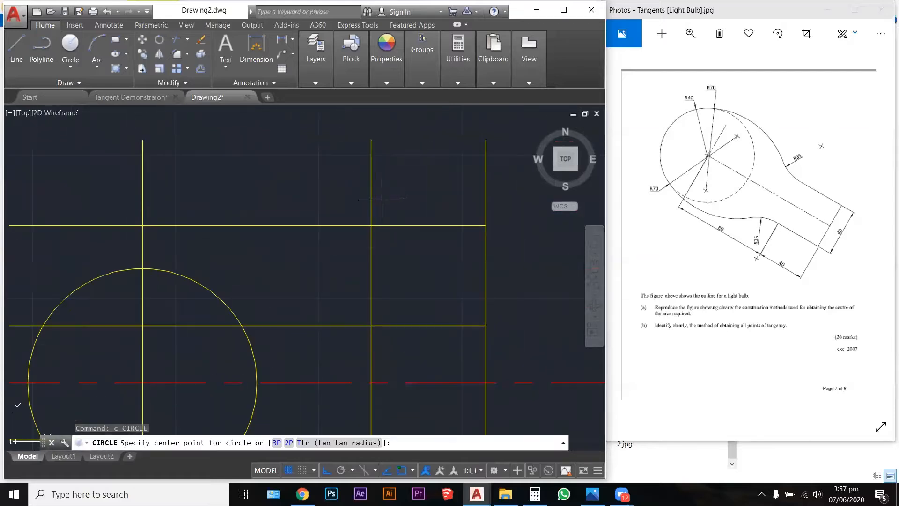
click(371, 225)
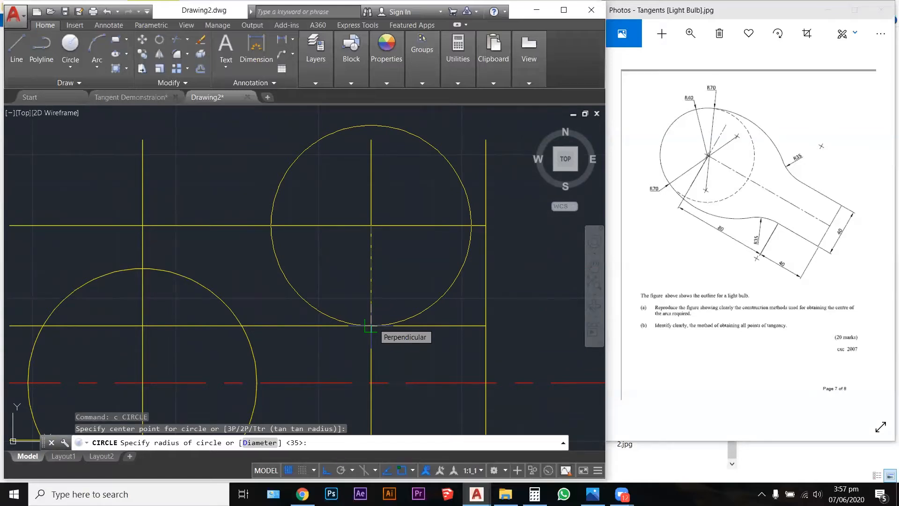
key(Return)
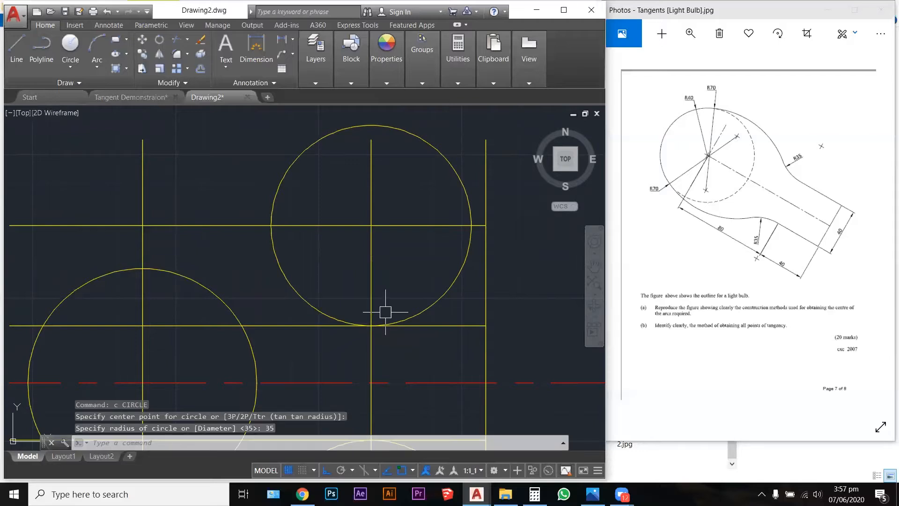
scroll(382, 334, up, 3)
scroll(382, 334, down, 6)
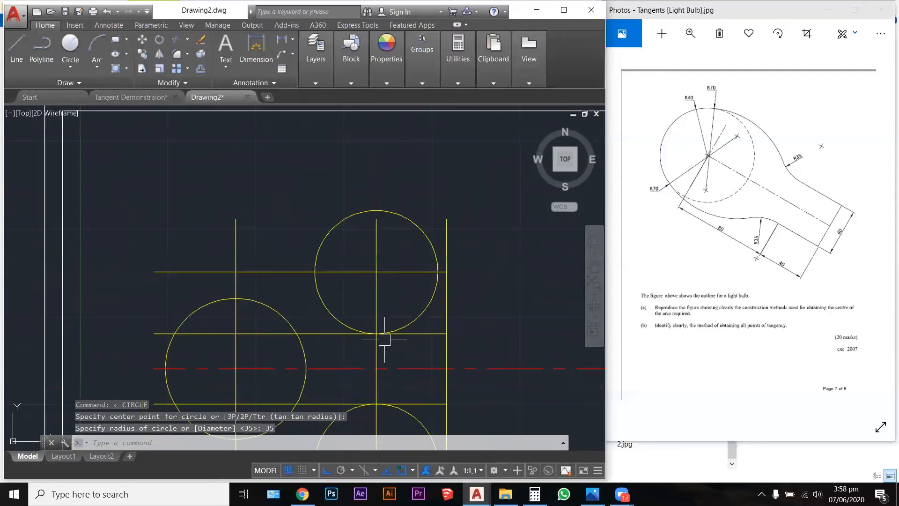
key(Escape)
key(Escape)
key(Escape)
- Make the TEXTS layer the current layer
scroll(394, 381, up, 2)
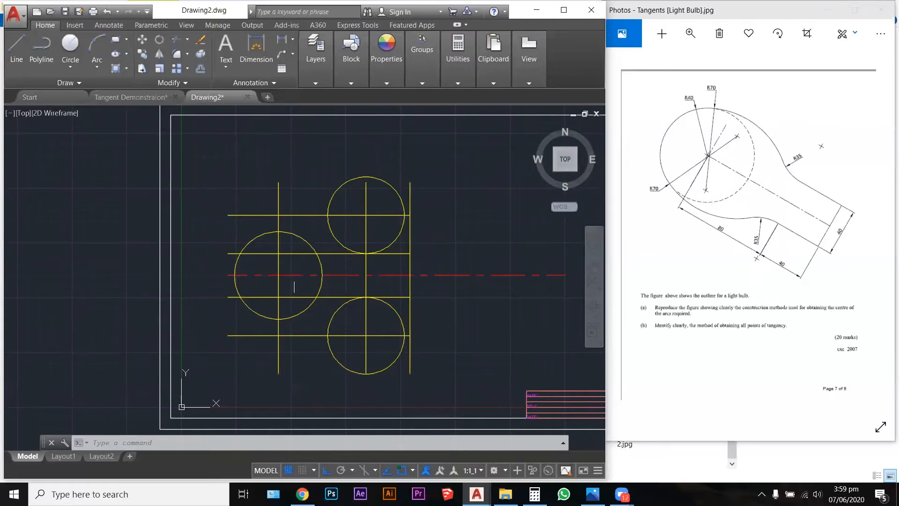
click(314, 74)
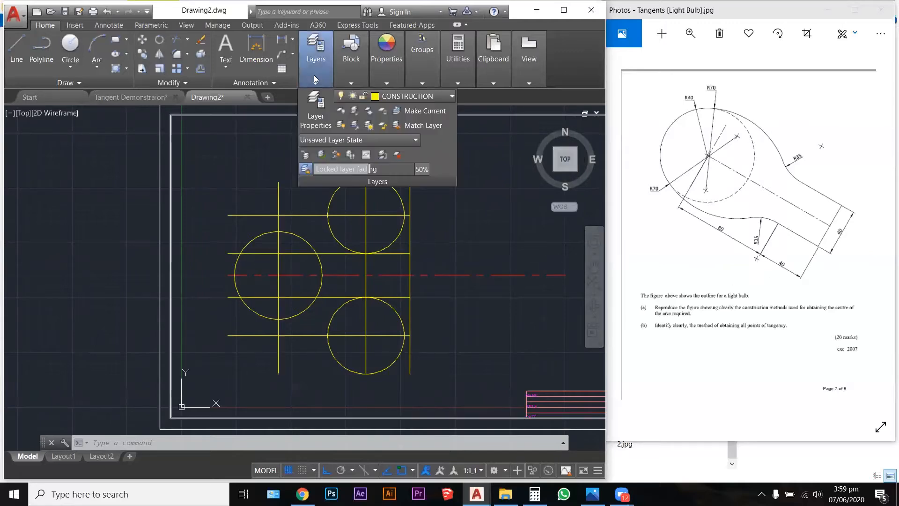
click(393, 96)
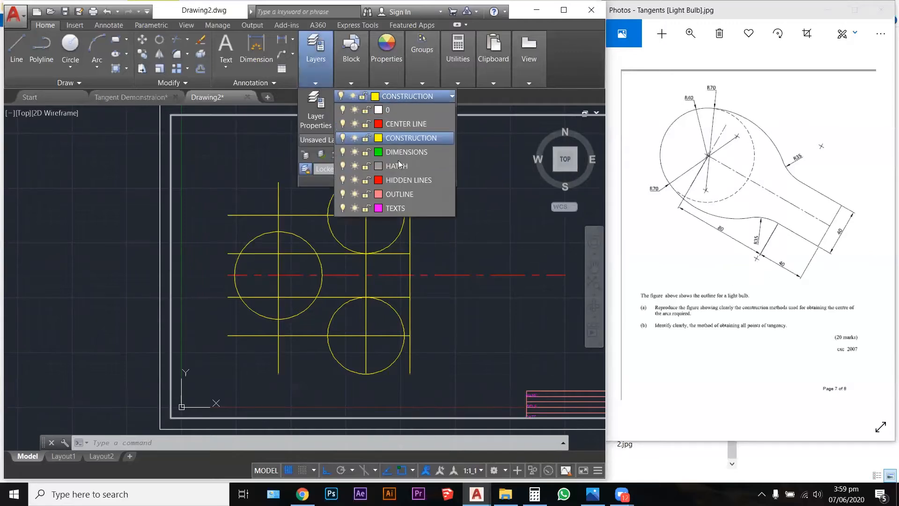
click(388, 207)
click(235, 275)
key(Escape)
key(Escape)
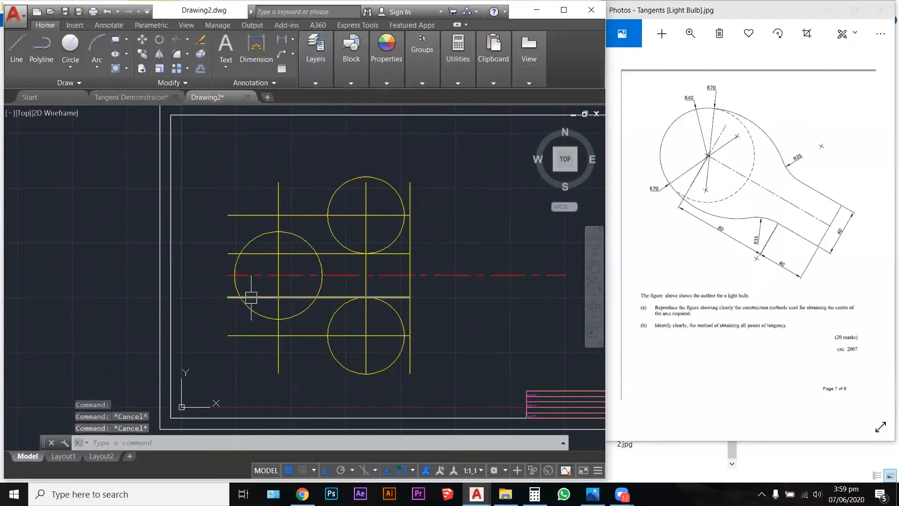
- Add the multiline text label A just below the centre of the large left circle
scroll(256, 295, up, 6)
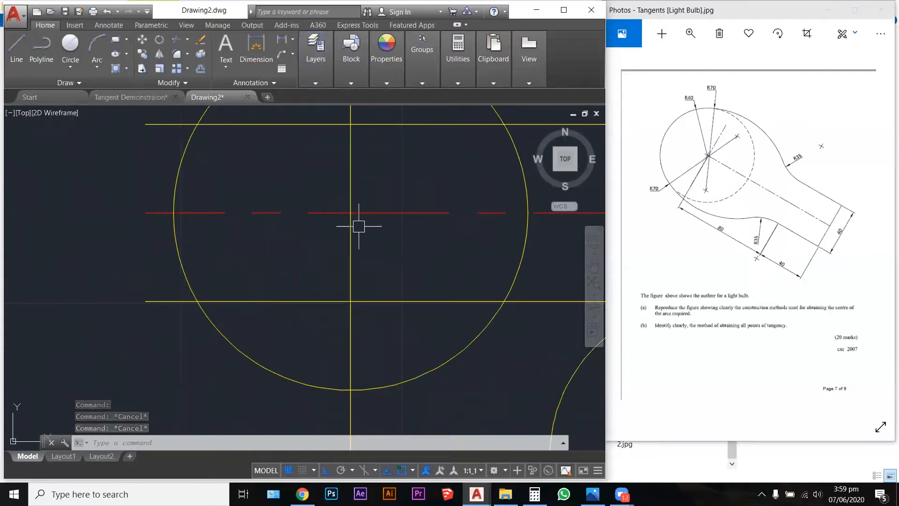
text(mtr)
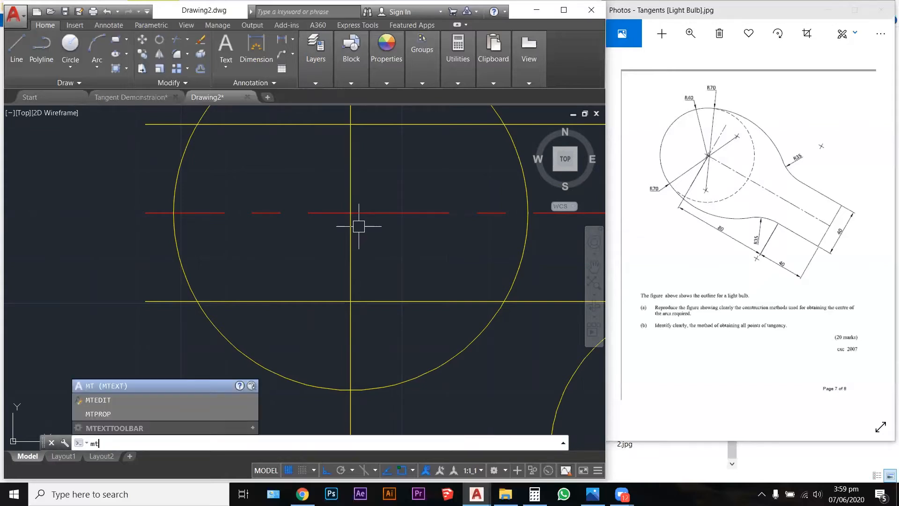
key(Return)
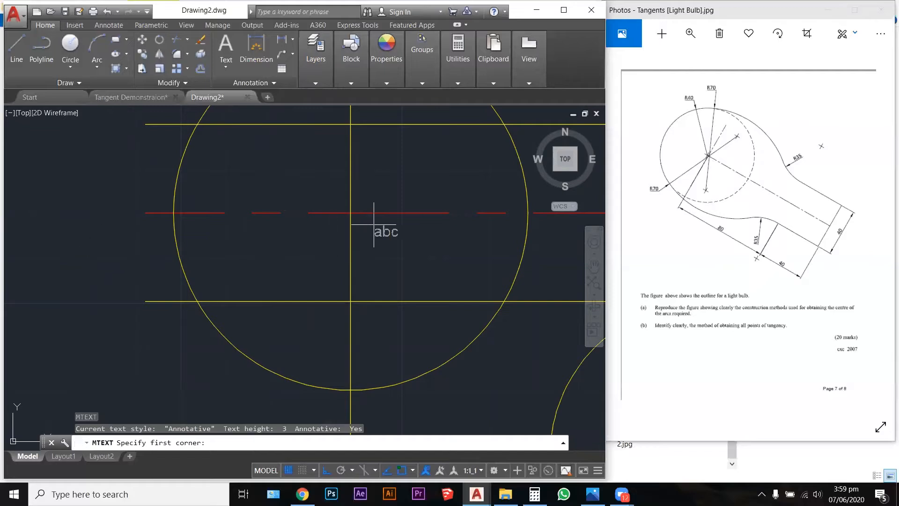
click(350, 222)
click(414, 254)
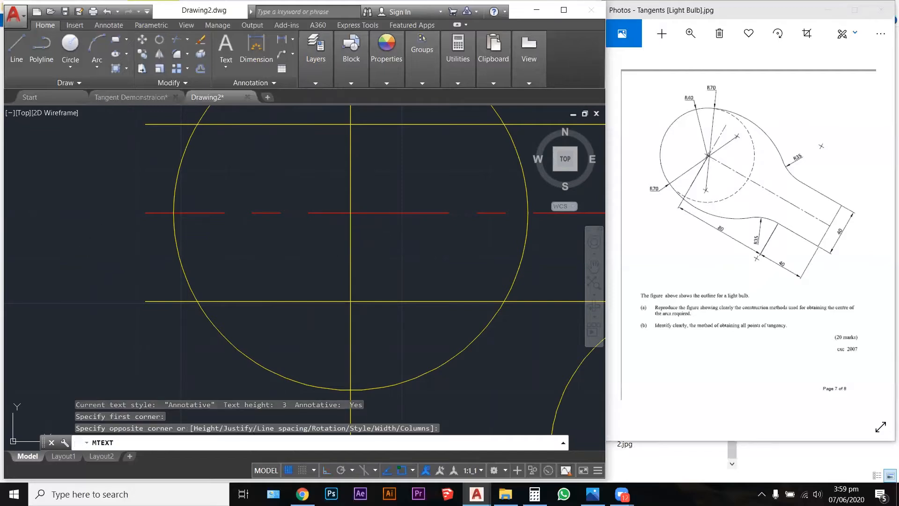
text(A)
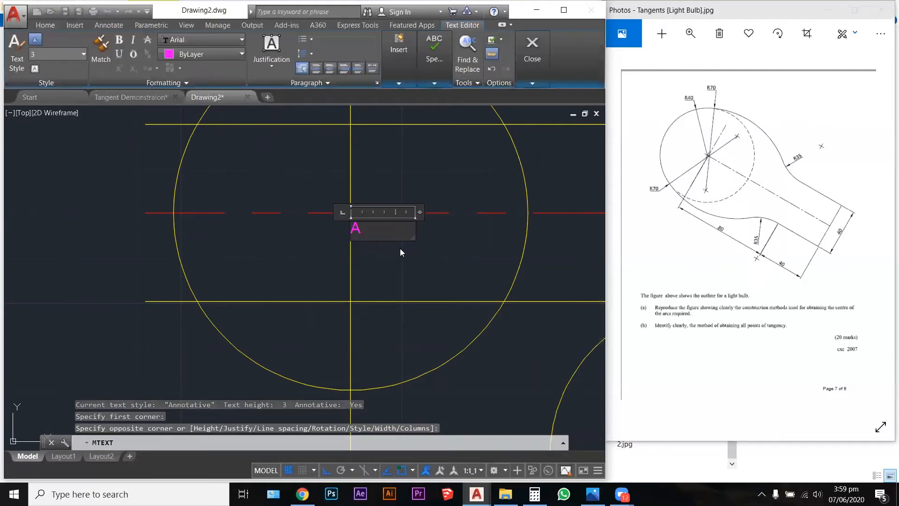
click(378, 256)
- Add the multiline text label B at the centre of the upper radius 35 circle
scroll(361, 213, up, 2)
scroll(240, 235, down, 6)
scroll(262, 242, up, 3)
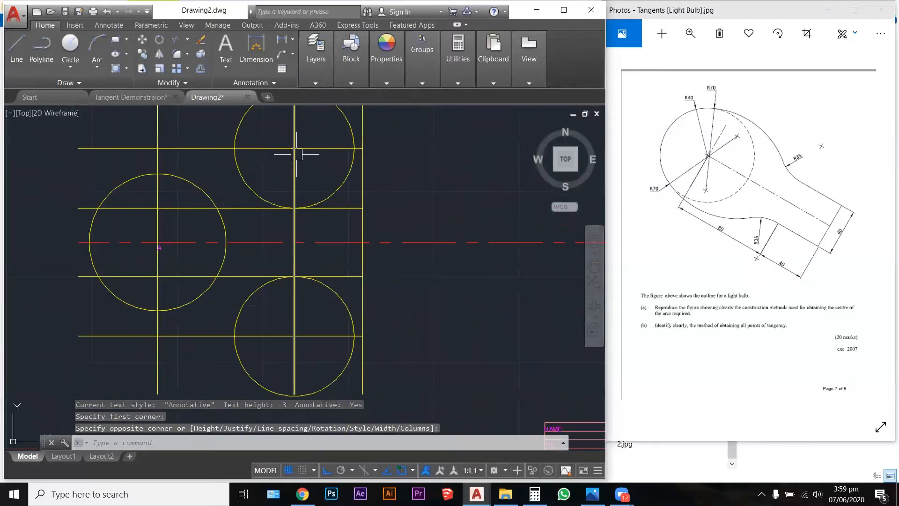
scroll(293, 132, up, 3)
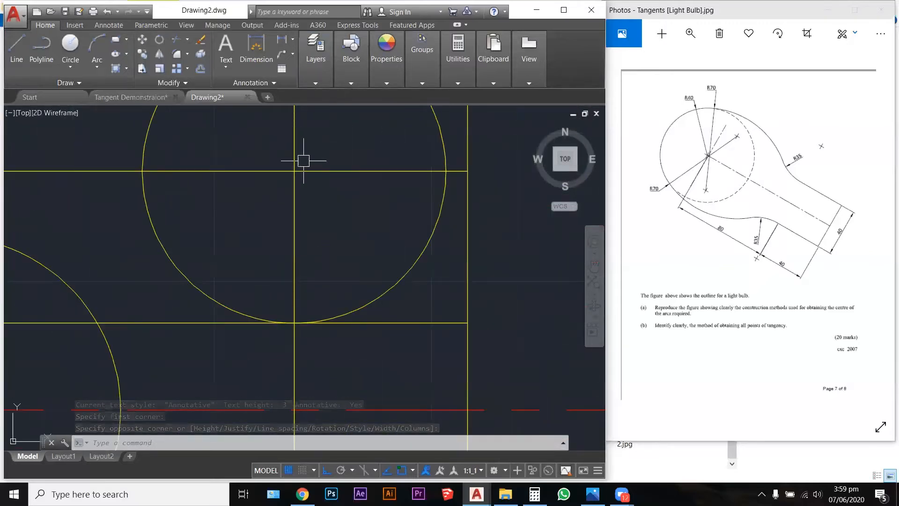
text(mt)
key(Return)
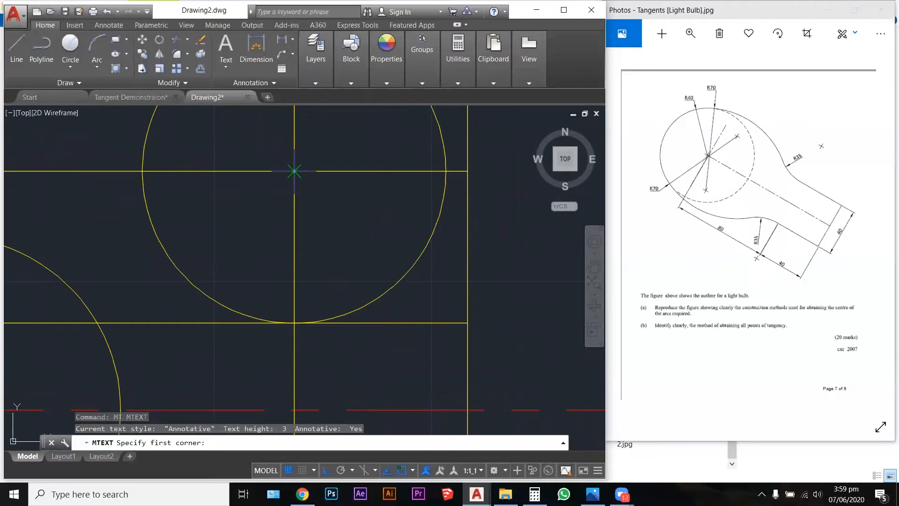
click(294, 171)
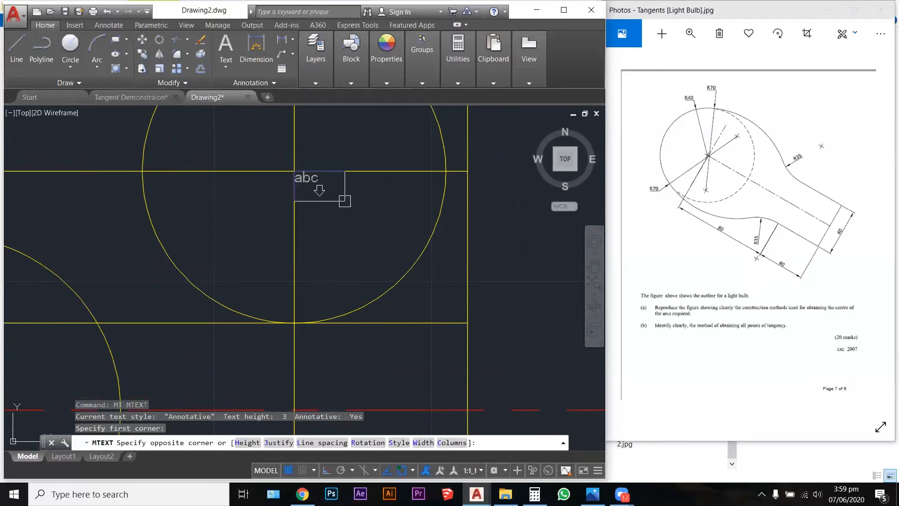
click(344, 201)
text(B)
click(329, 211)
- Turn Ortho off and move label B slightly down and right, clear of the construction lines at the circle's centre
scroll(300, 168, up, 6)
key(Escape)
key(Escape)
key(Escape)
text(m)
key(Return)
click(291, 202)
key(Return)
click(276, 187)
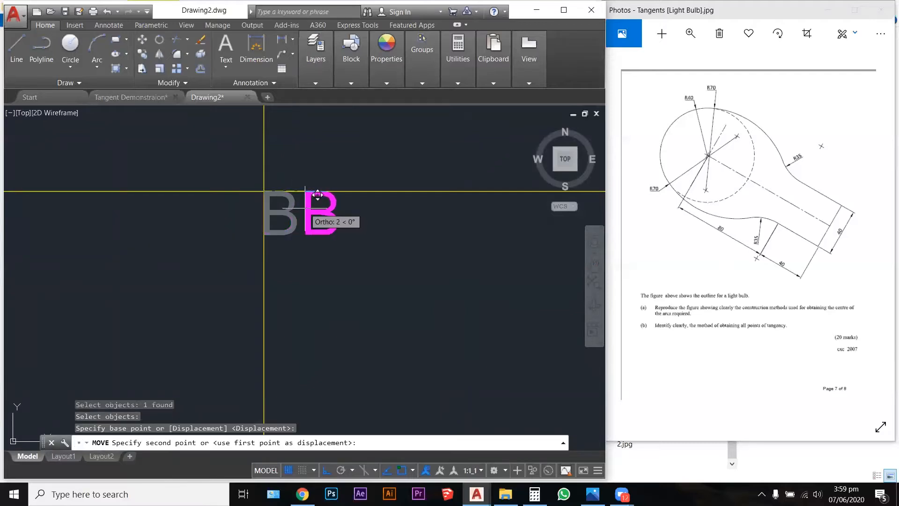
key(F8)
click(309, 209)
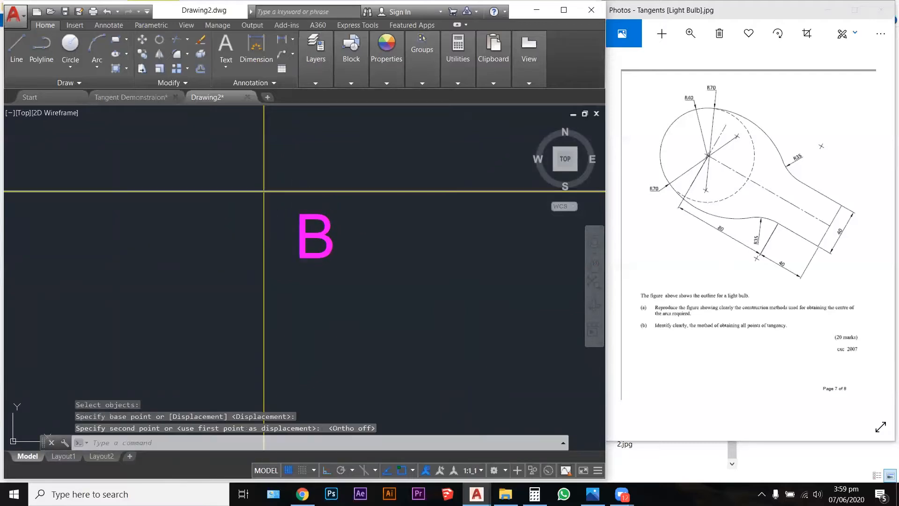
scroll(412, 206, down, 8)
key(Escape)
key(Escape)
key(Escape)
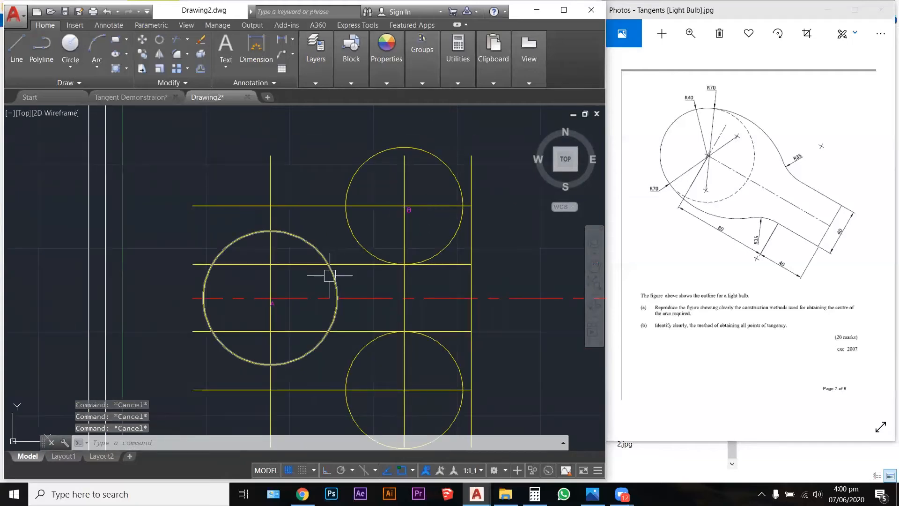
- Set the text height of label B to 5
click(411, 210)
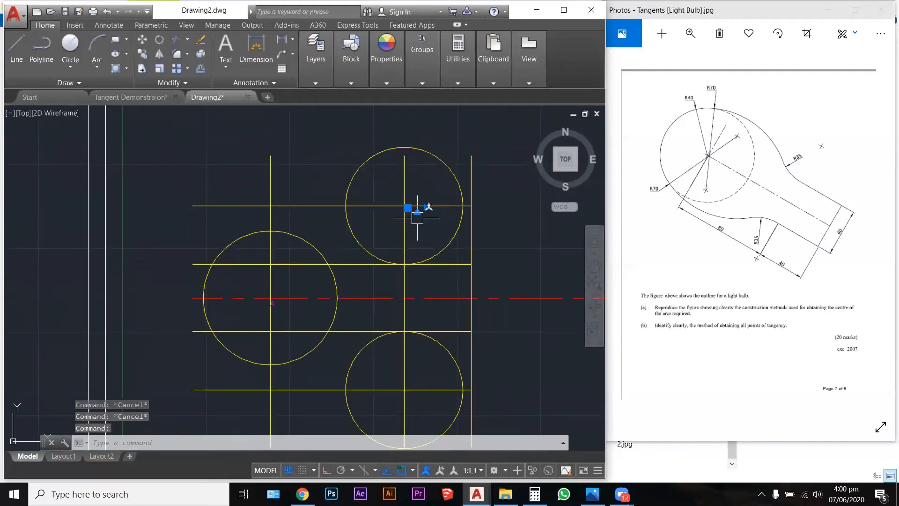
scroll(411, 202, up, 4)
scroll(412, 225, up, 3)
double_click(406, 228)
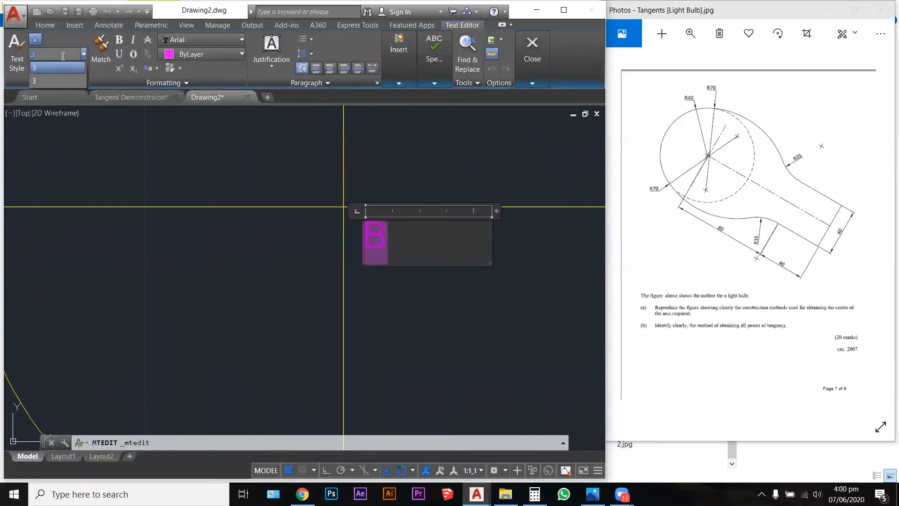
drag(53, 53, 2, 60)
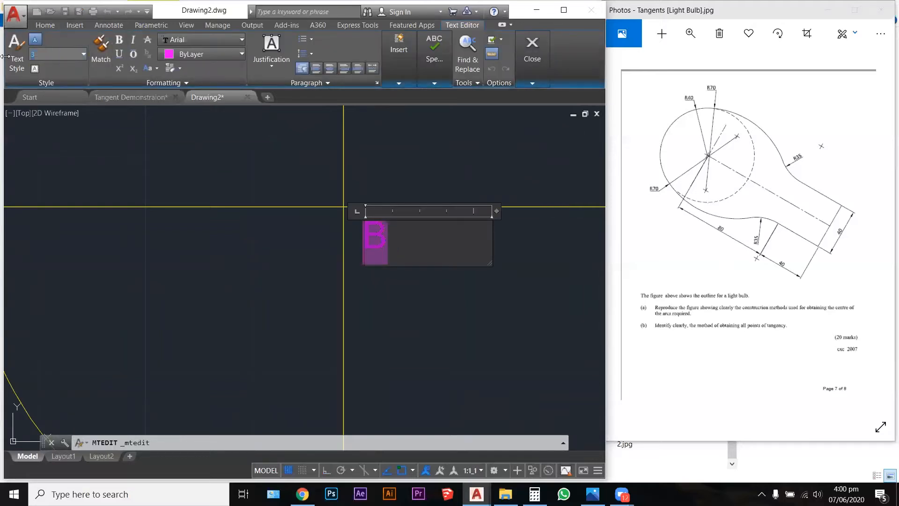
key(BackSpace)
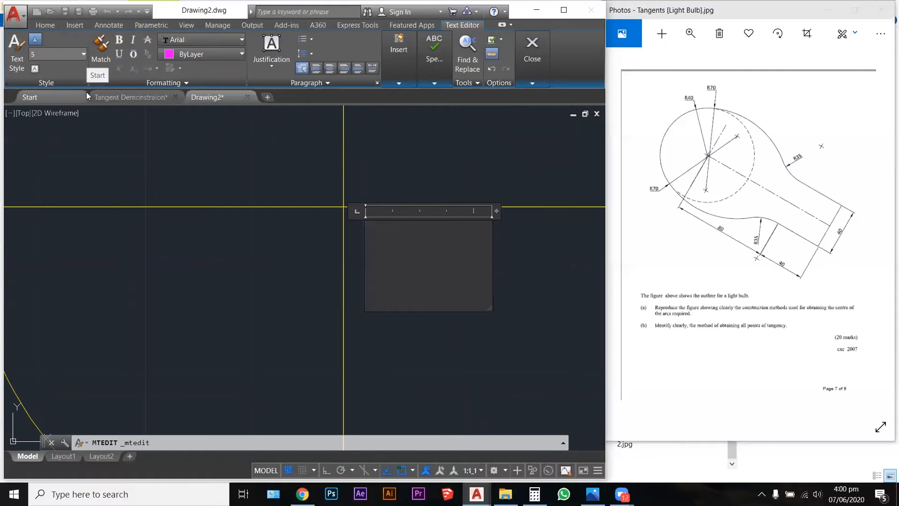
key(ctrl+z)
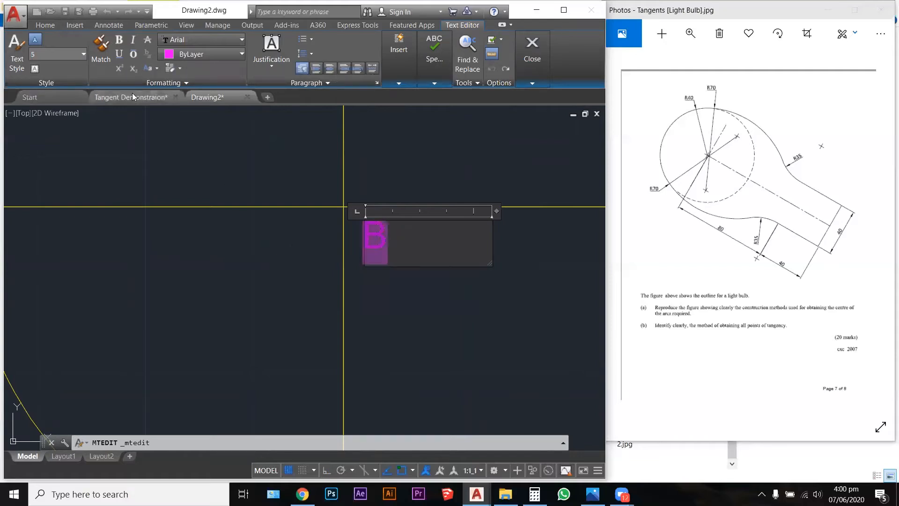
click(84, 54)
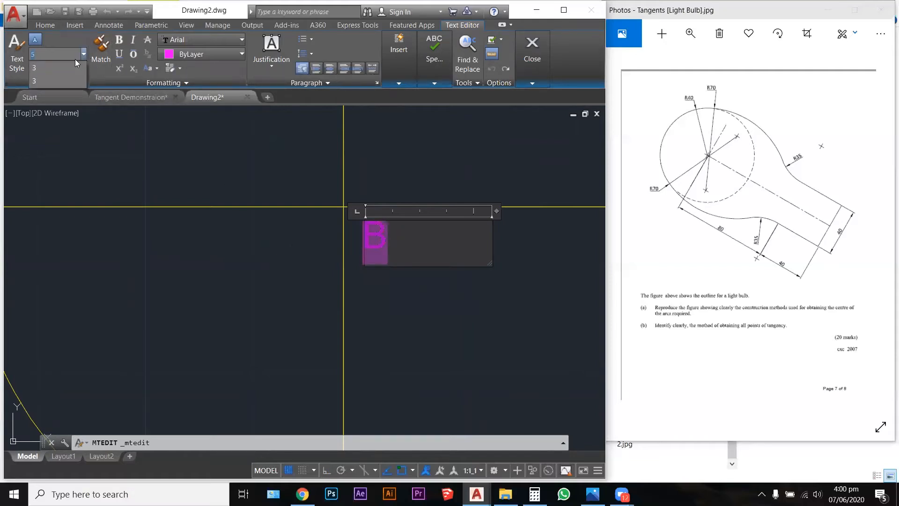
click(244, 183)
drag(405, 234, 305, 227)
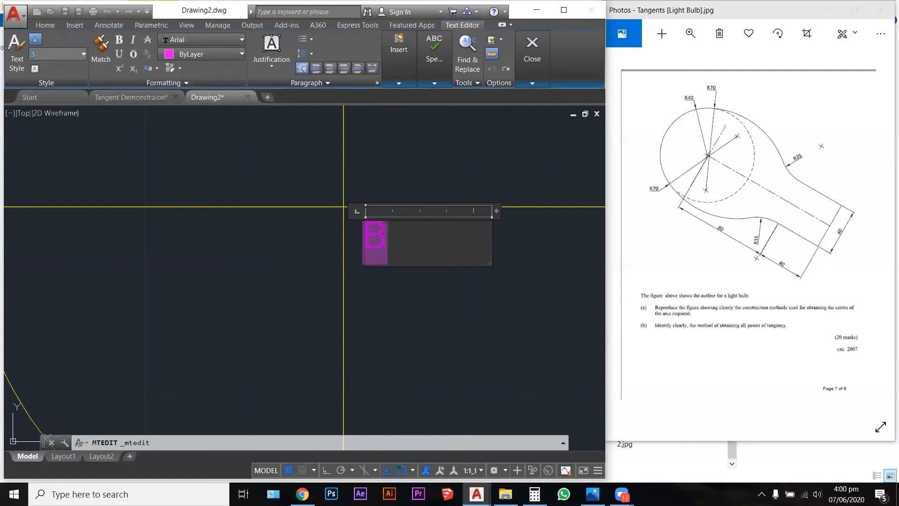
key(Return)
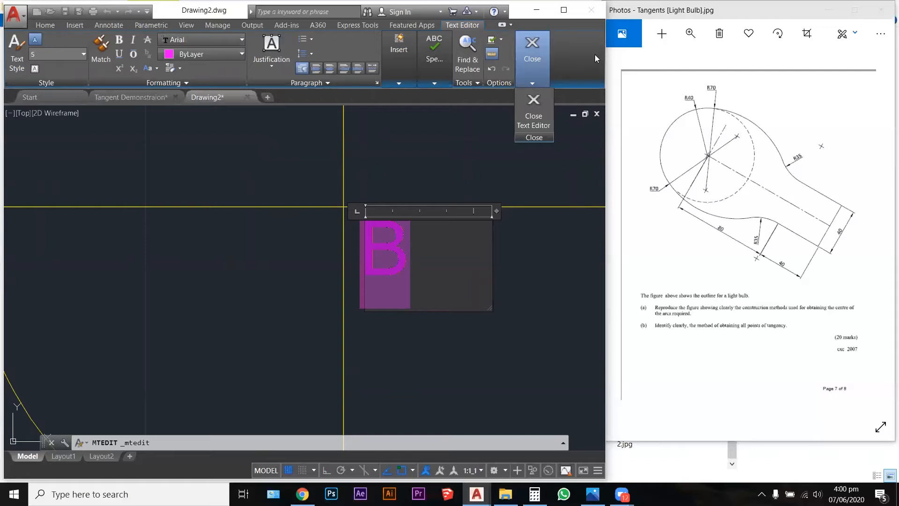
click(546, 165)
scroll(457, 206, down, 8)
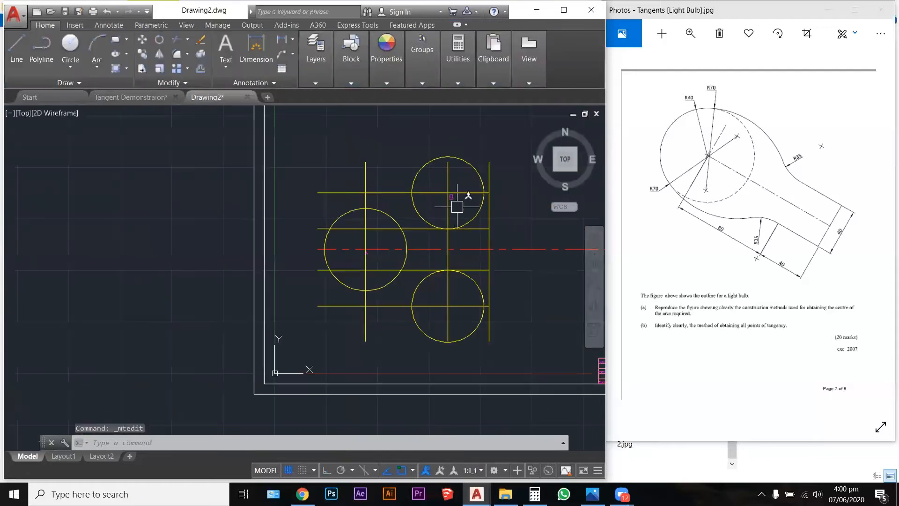
key(Escape)
key(Escape)
- Match the text properties of label B onto label A
scroll(457, 206, up, 2)
text(m)
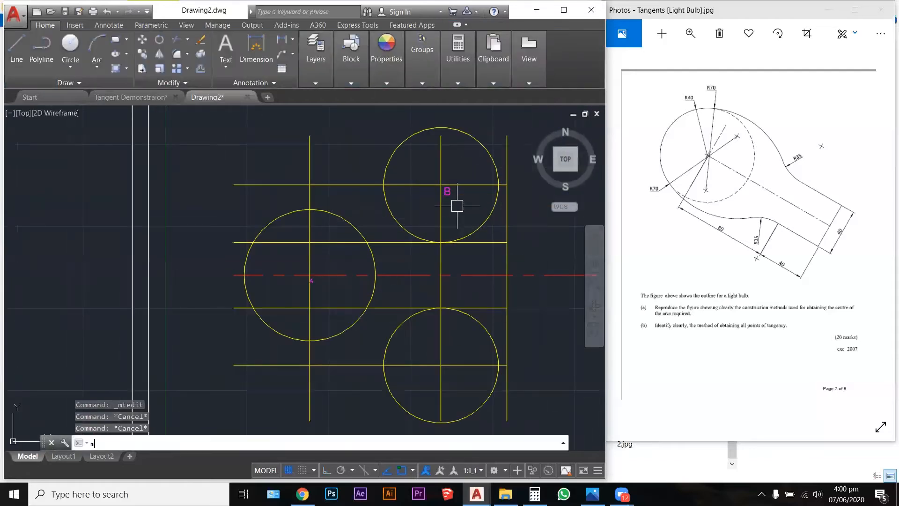
text(a)
key(Return)
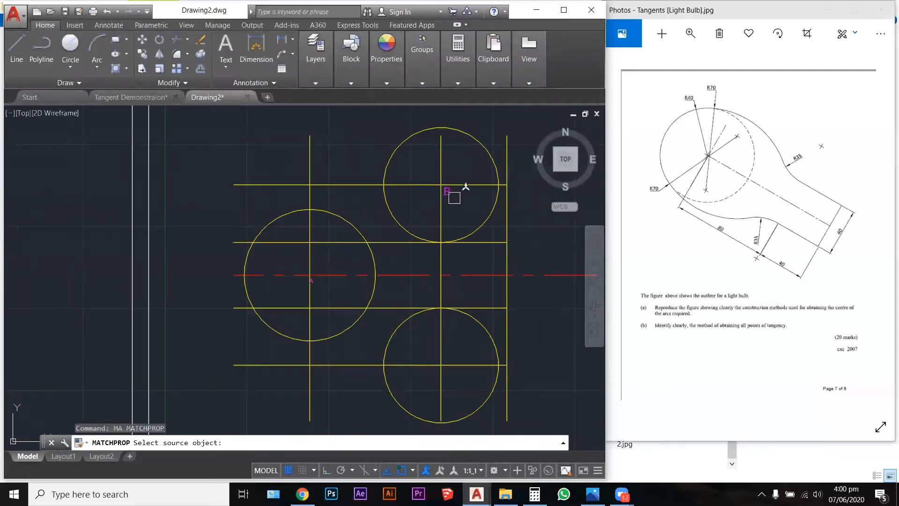
click(454, 198)
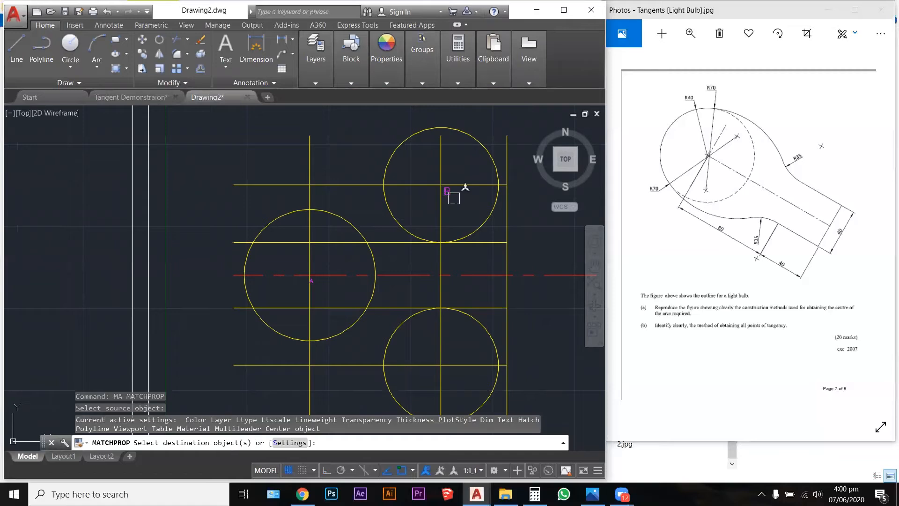
click(320, 288)
key(Escape)
key(Escape)
key(Escape)
key(Escape)
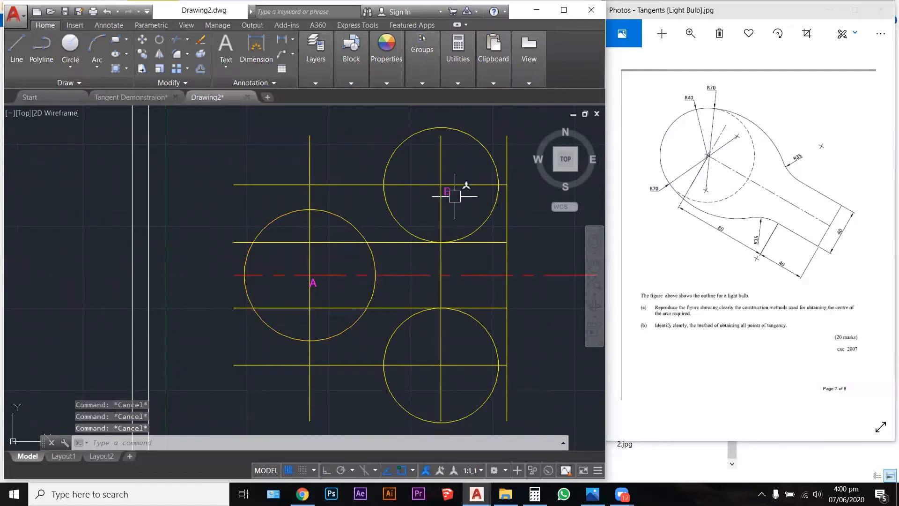
text(CO)
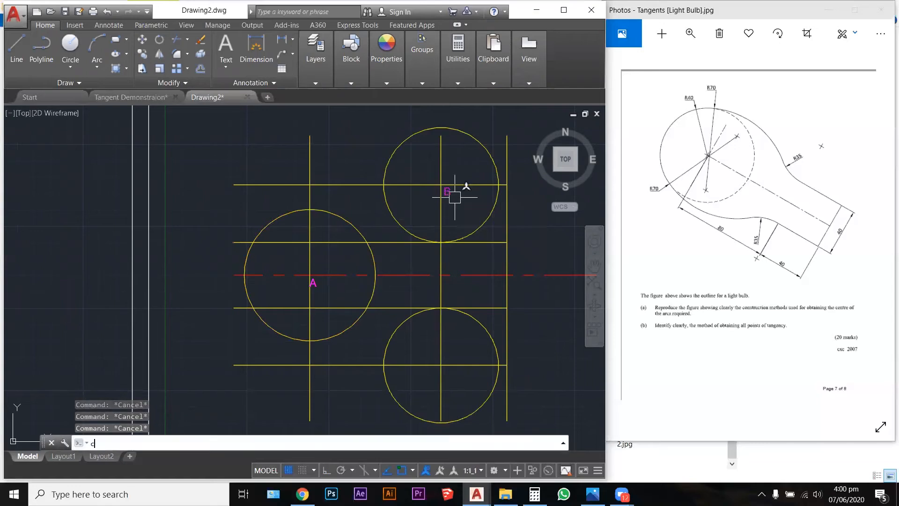
key(Return)
key(alt)
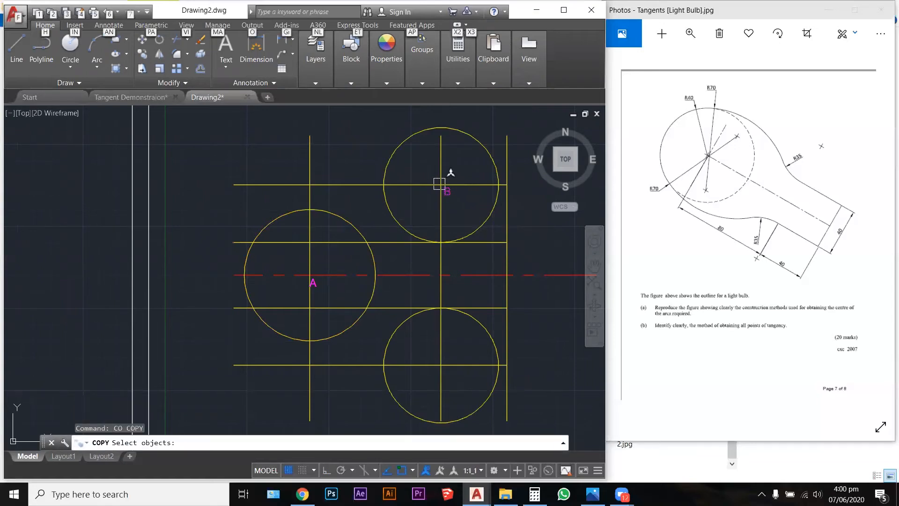
key(Escape)
key(Escape)
- Copy label B from the upper circle's centre to the lower radius 35 circle's centre
text(co)
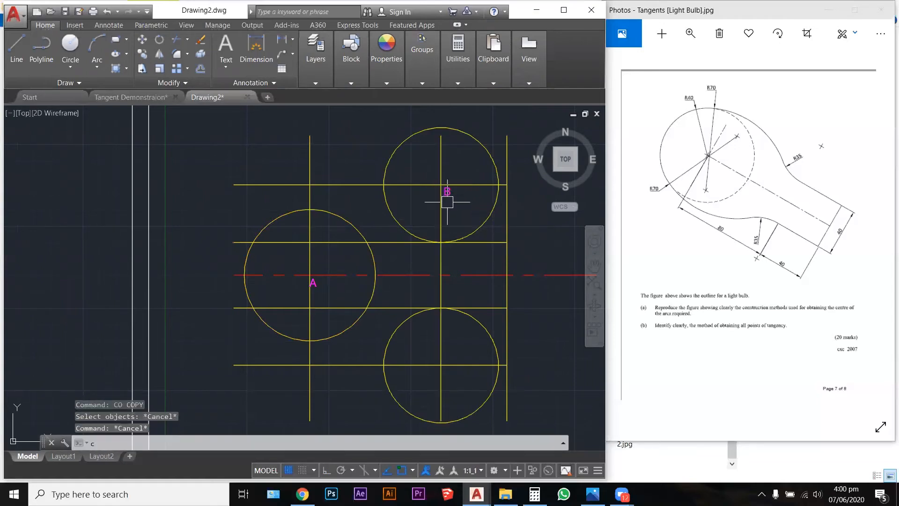
key(Return)
click(447, 192)
key(Return)
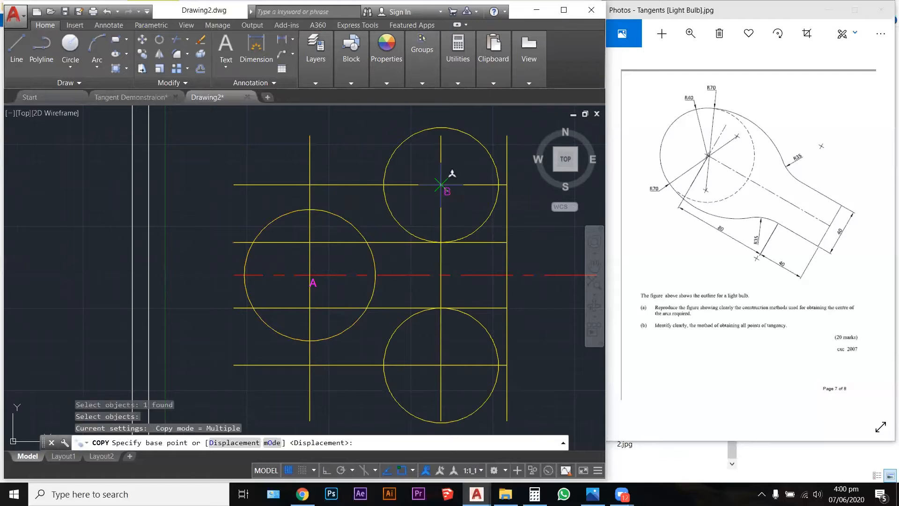
click(441, 184)
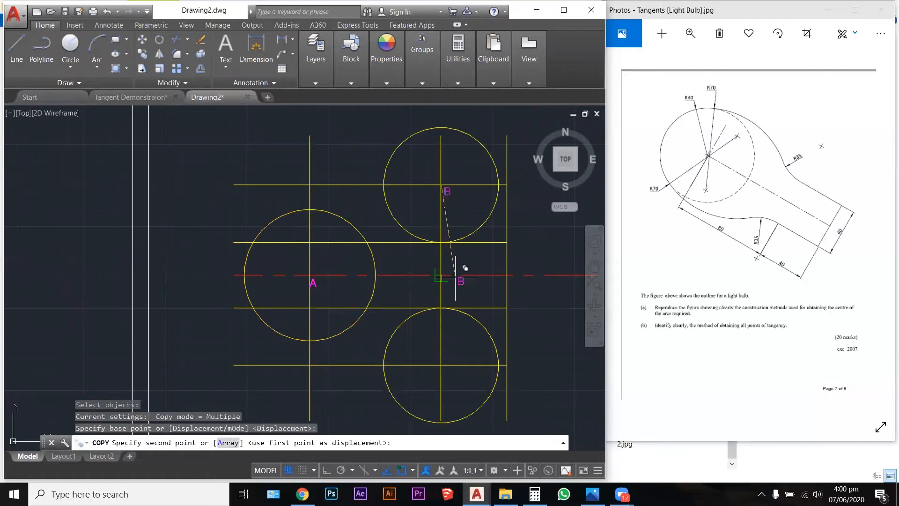
click(440, 365)
key(Escape)
key(Escape)
key(Escape)
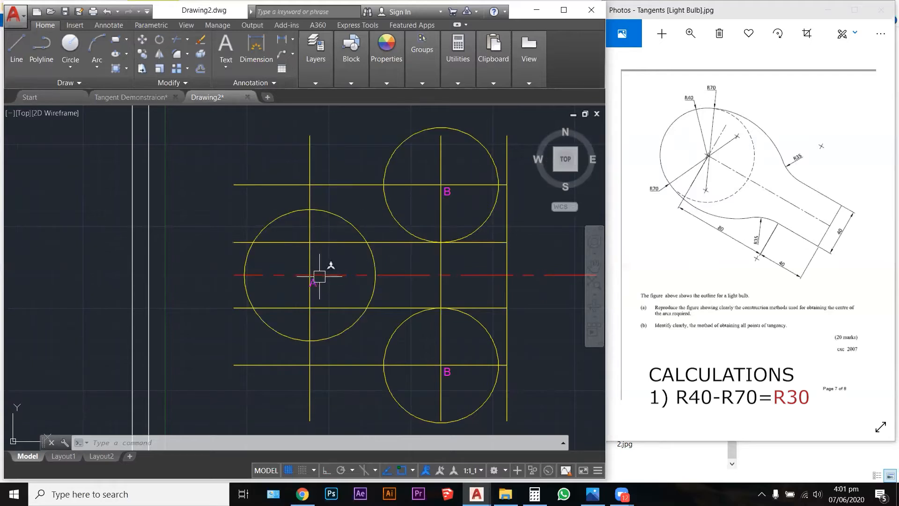
- Draw a construction circle of radius 30 centred on the vertical line and centreline intersection at A
text(c)
key(Return)
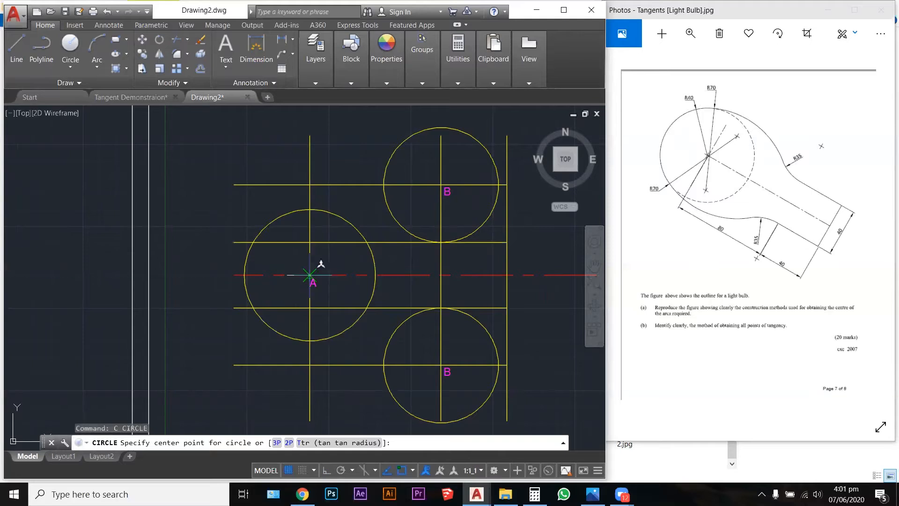
scroll(310, 275, up, 8)
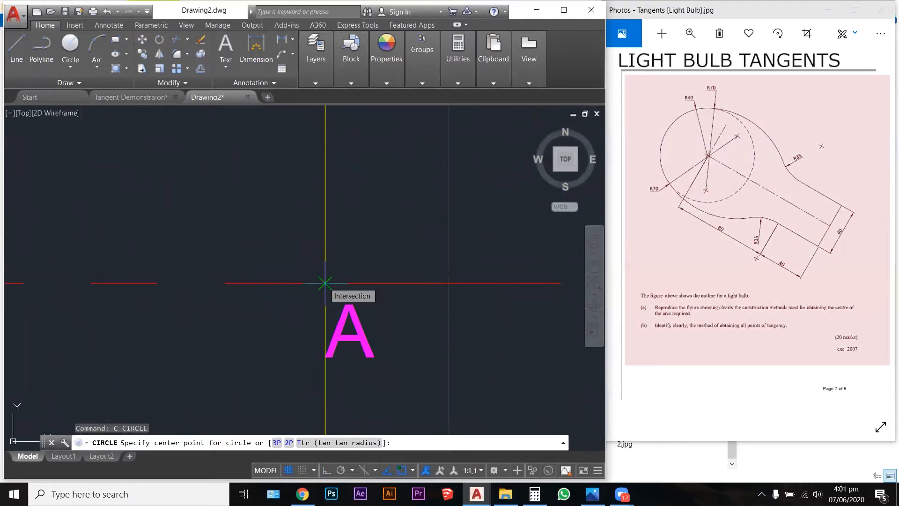
click(325, 283)
scroll(426, 231, down, 6)
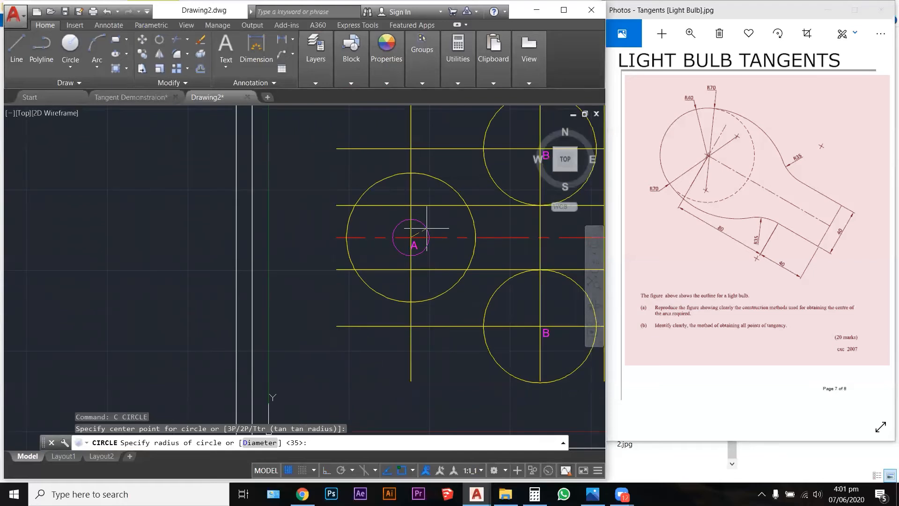
key(Return)
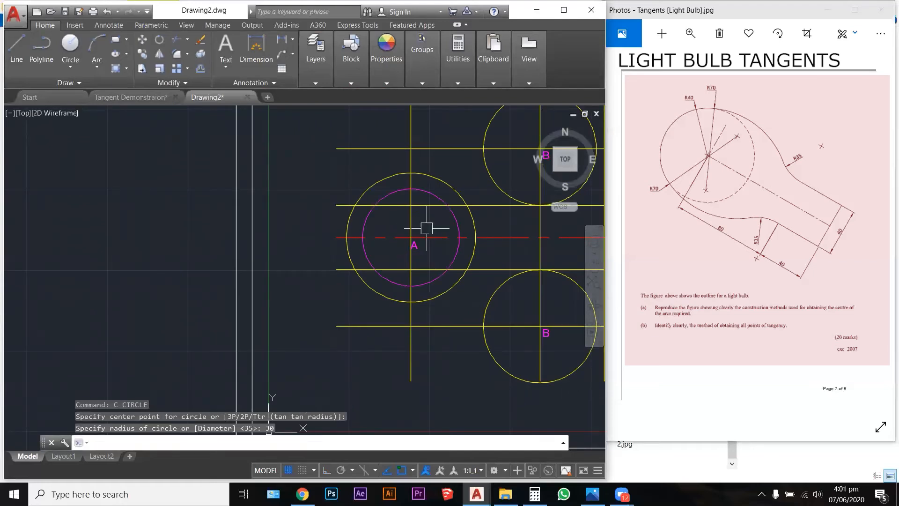
scroll(241, 196, down, 3)
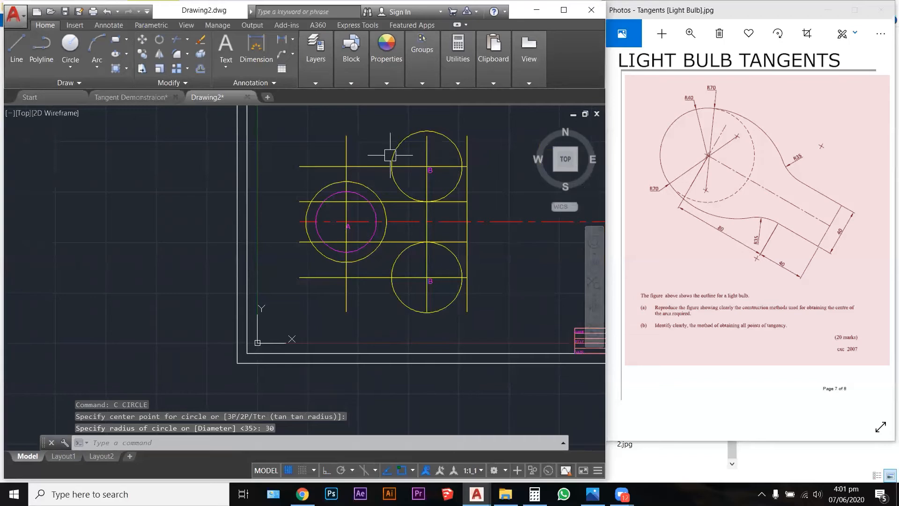
- Draw a construction circle of radius 105 centred on the upper point B
scroll(415, 147, up, 2)
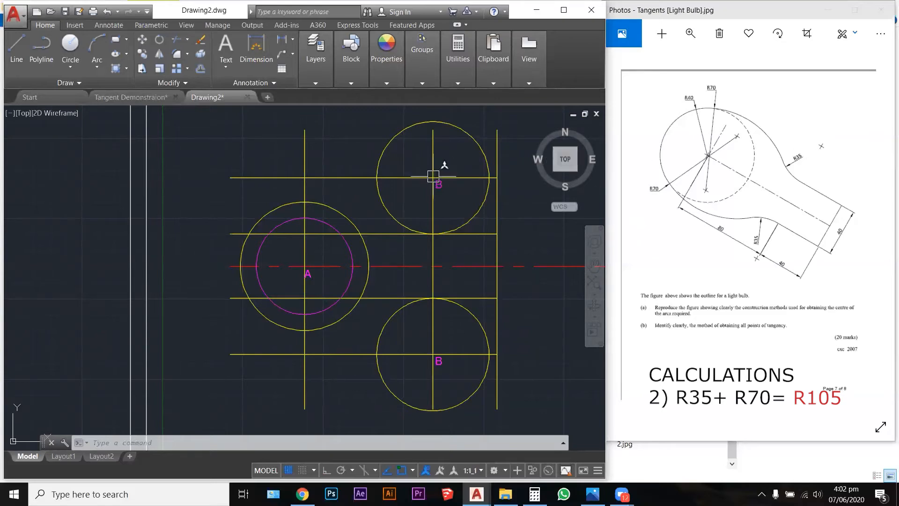
key(Escape)
key(Escape)
key(Escape)
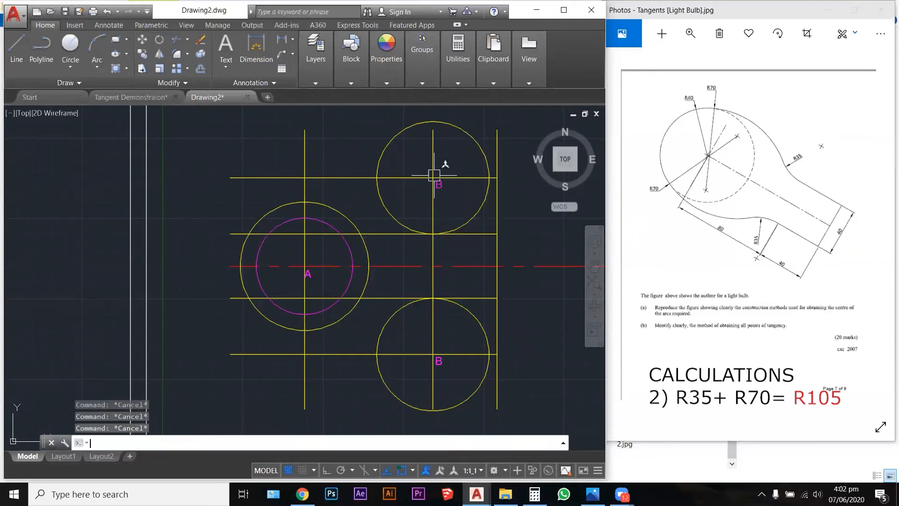
text(c)
key(Return)
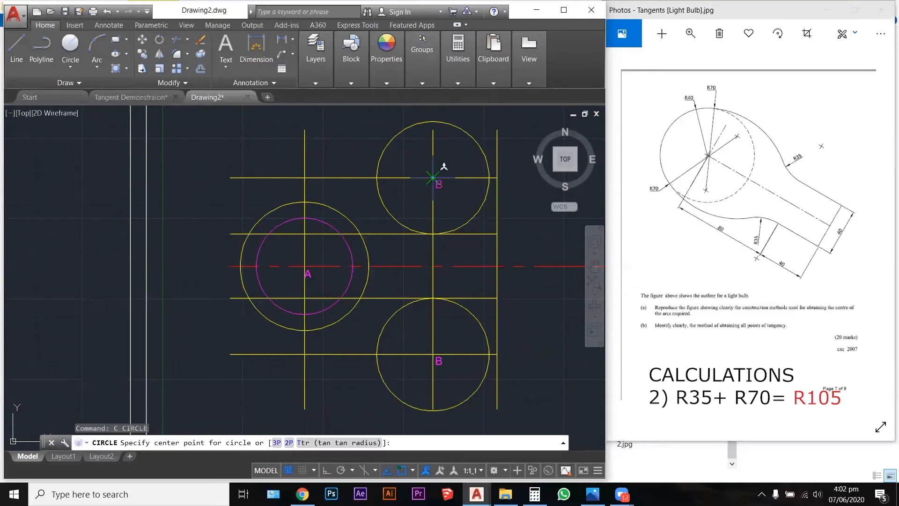
click(432, 178)
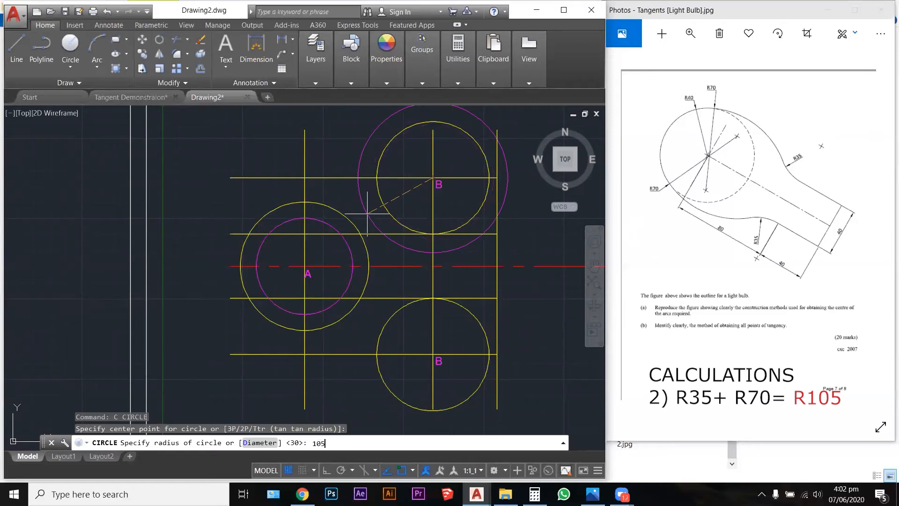
key(Return)
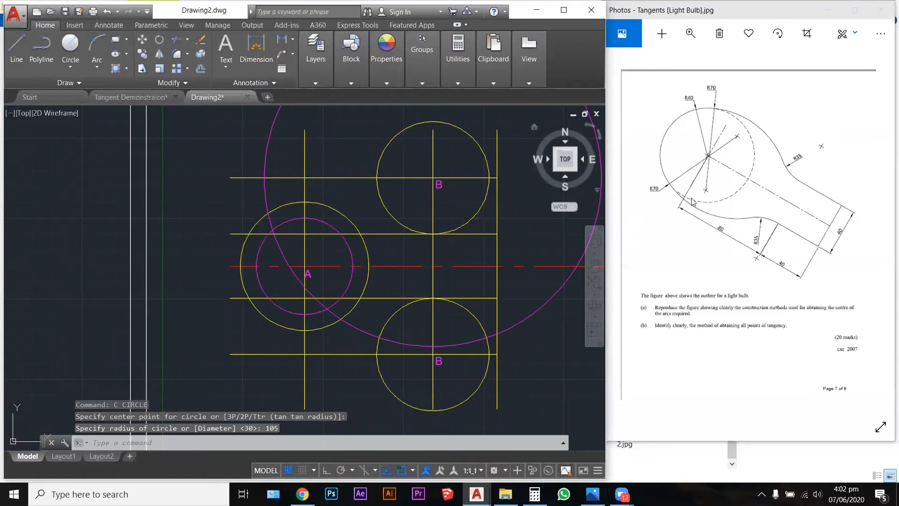
- Examine where the radius 105 circle crosses the radius 30 circle below A
scroll(328, 304, up, 6)
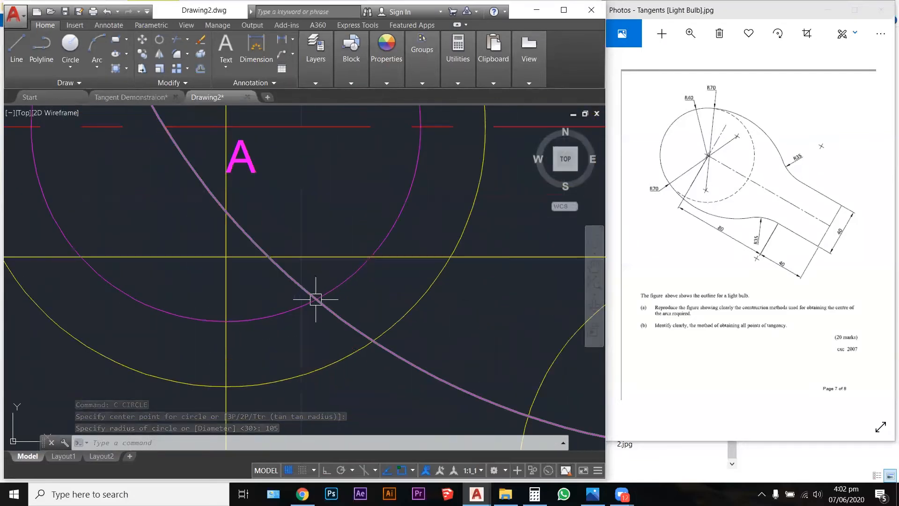
scroll(316, 299, down, 6)
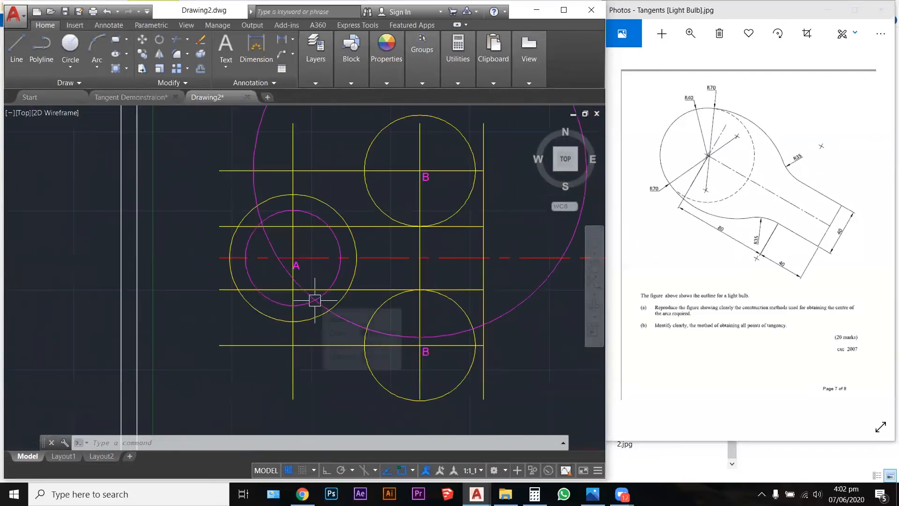
scroll(315, 299, up, 4)
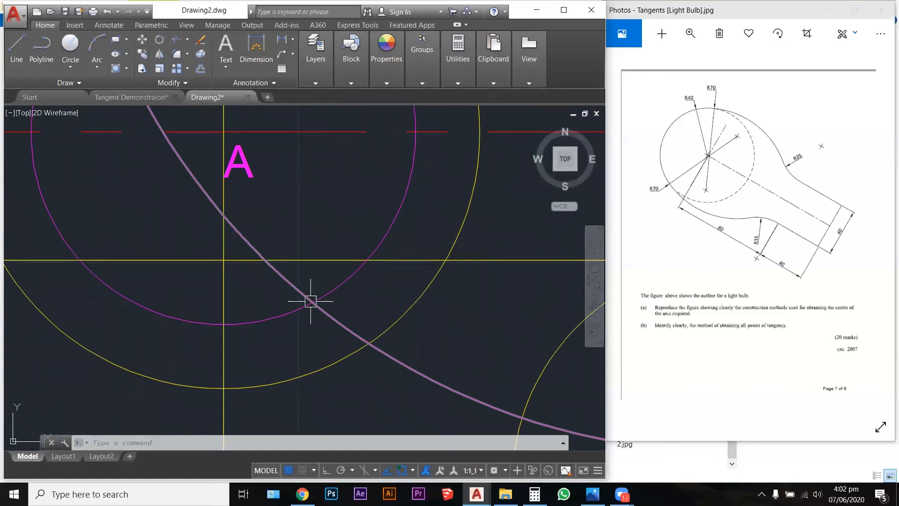
scroll(311, 301, down, 4)
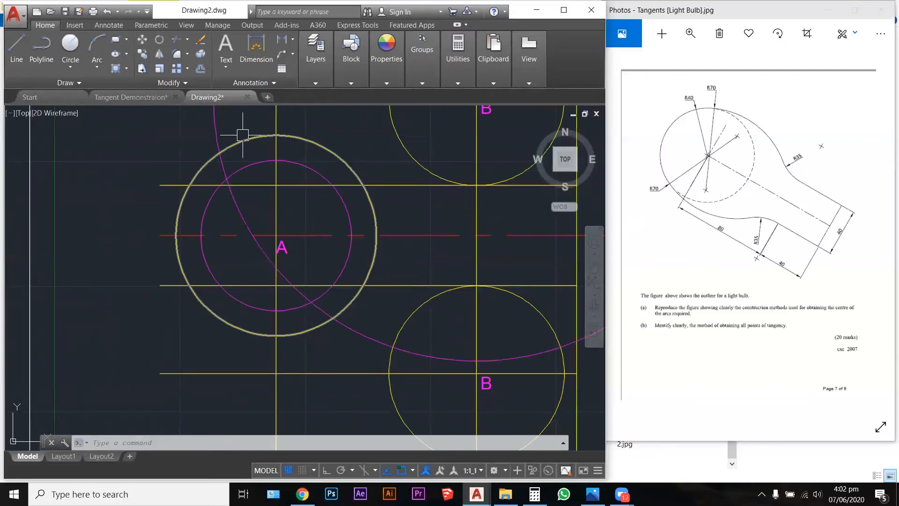
scroll(242, 134, down, 4)
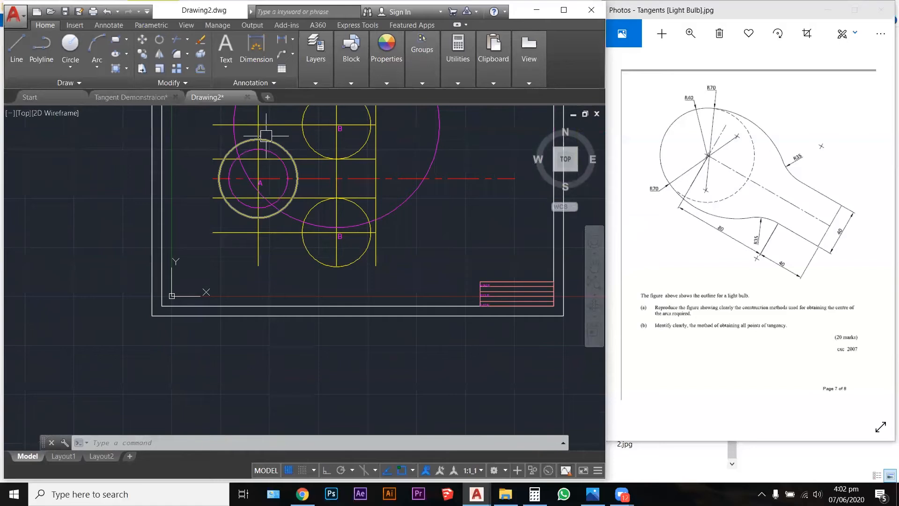
scroll(266, 136, up, 2)
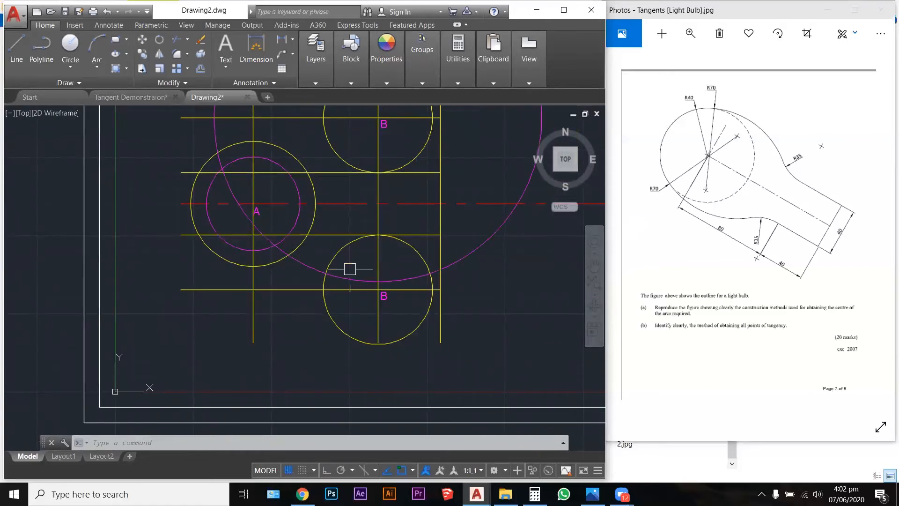
scroll(381, 254, down, 2)
scroll(363, 206, up, 2)
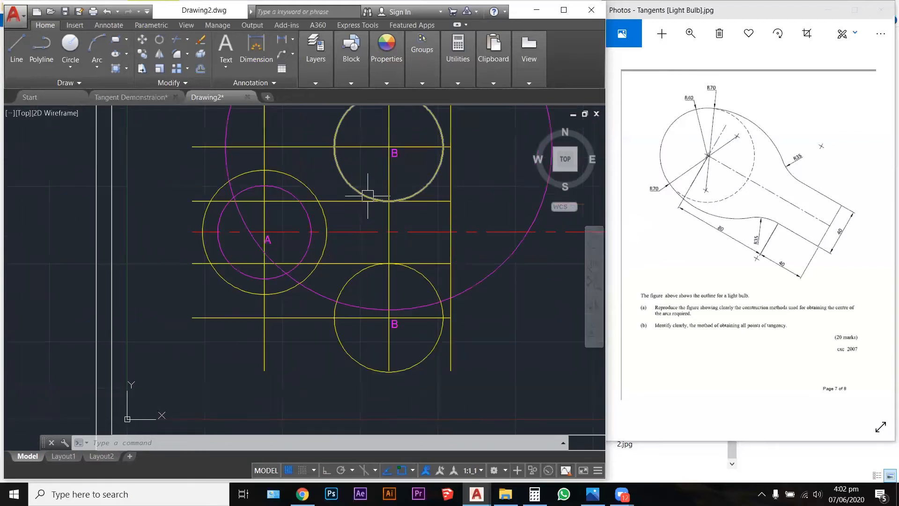
- Copy label B from the upper circle's centre to the lower intersection of the radius 105 and radius 30 circles
scroll(370, 192, up, 2)
key(Escape)
key(Escape)
key(Escape)
text(c)
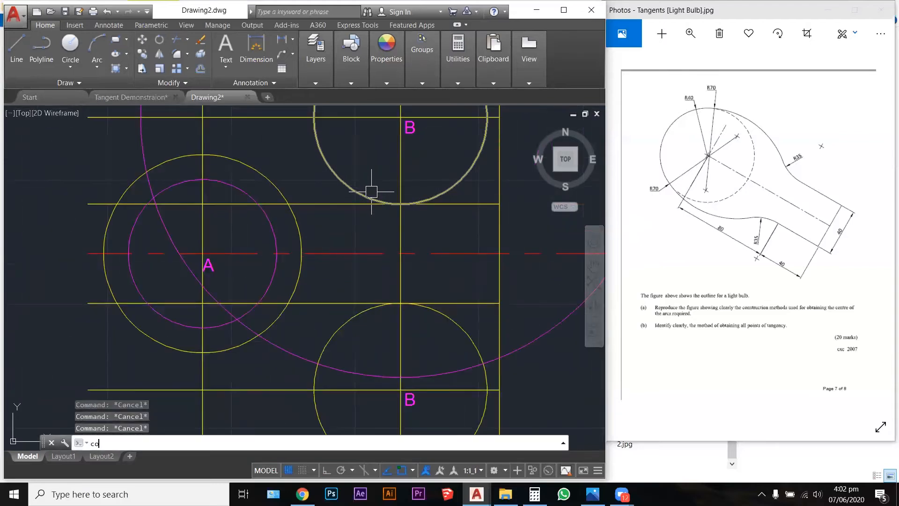
text(o)
key(Return)
click(371, 192)
key(Return)
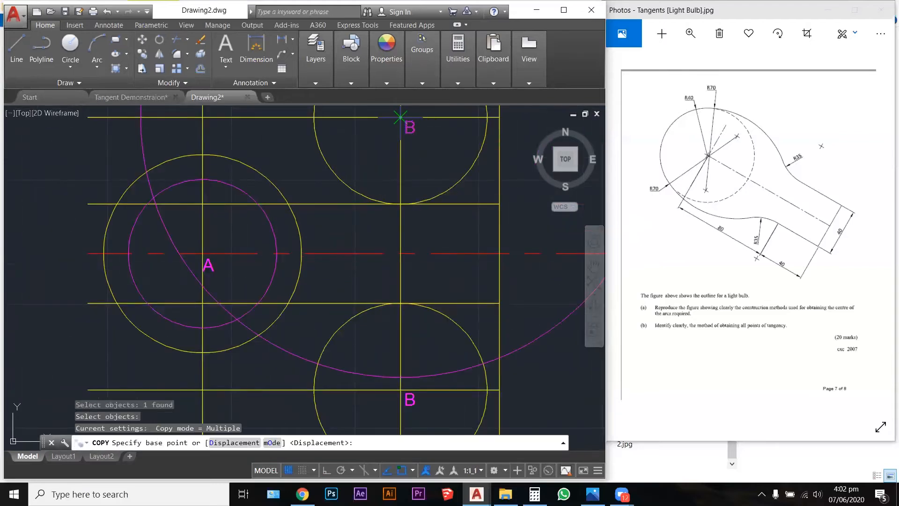
click(400, 117)
click(237, 318)
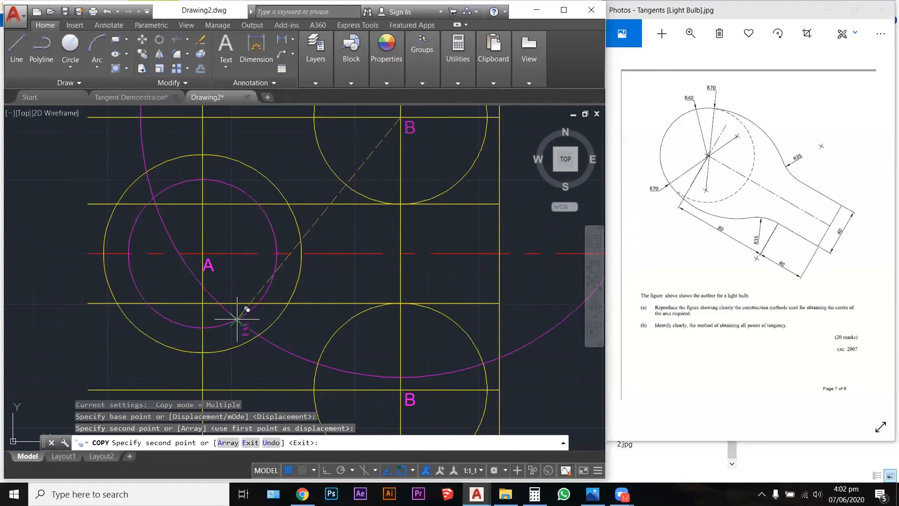
scroll(237, 313, up, 3)
key(Escape)
- Change the text of the copied label at the lower arc intersection to C
click(230, 307)
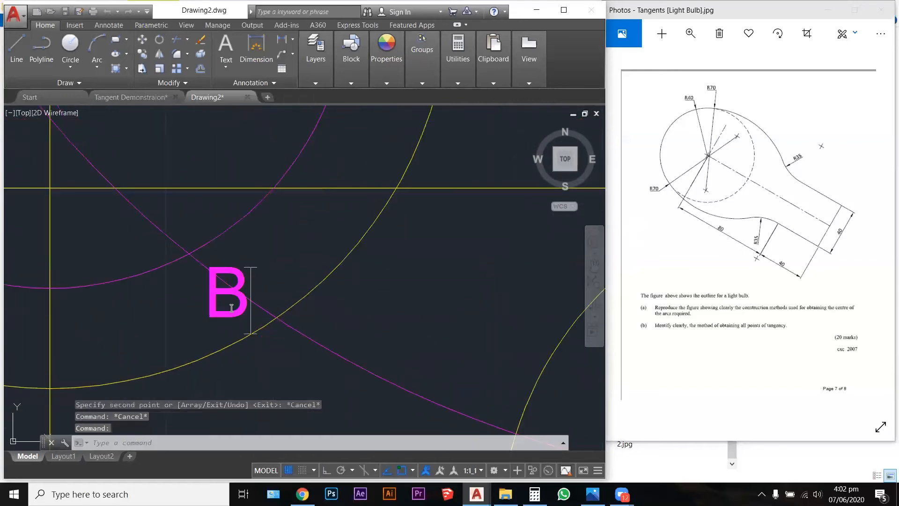
double_click(231, 306)
text(C)
click(337, 283)
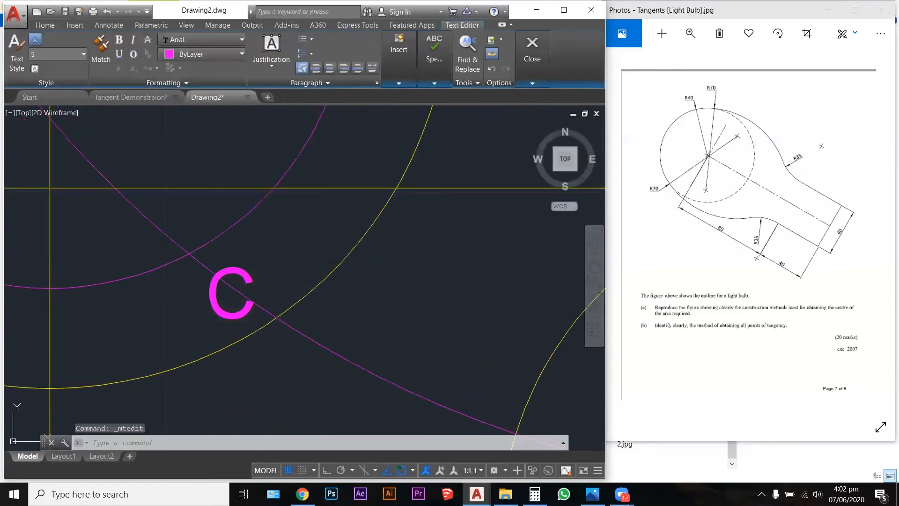
scroll(346, 309, down, 5)
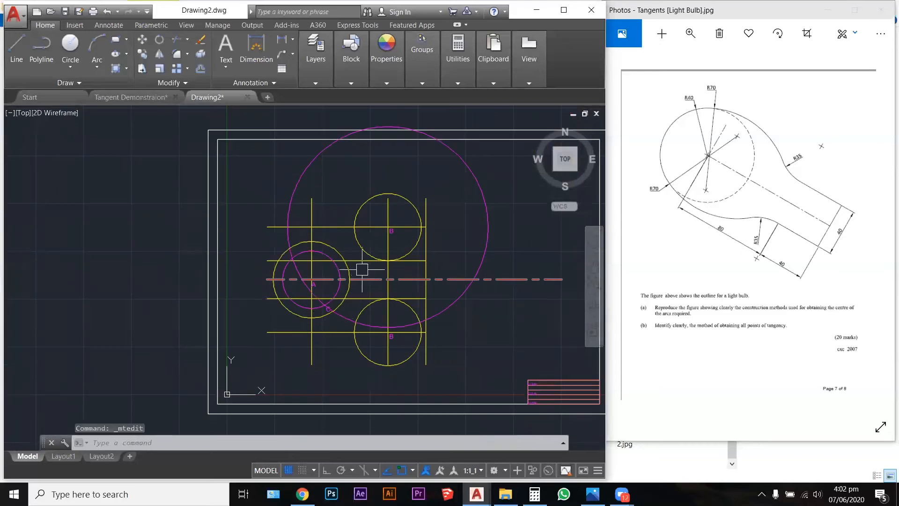
scroll(356, 227, up, 2)
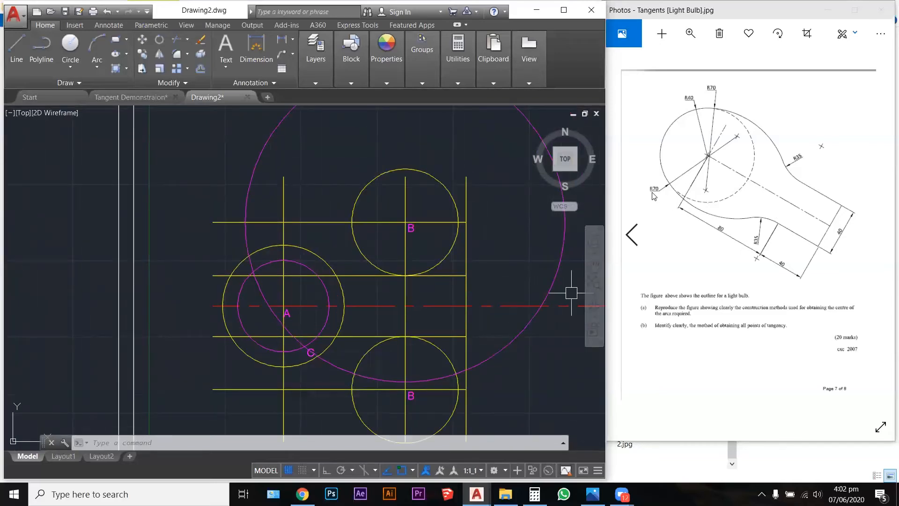
click(298, 243)
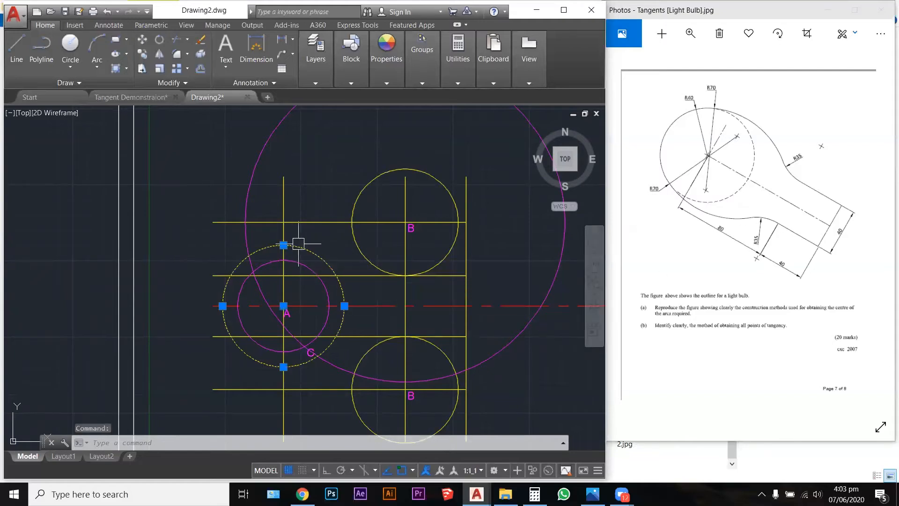
key(Escape)
click(361, 249)
key(Escape)
key(Escape)
key(Escape)
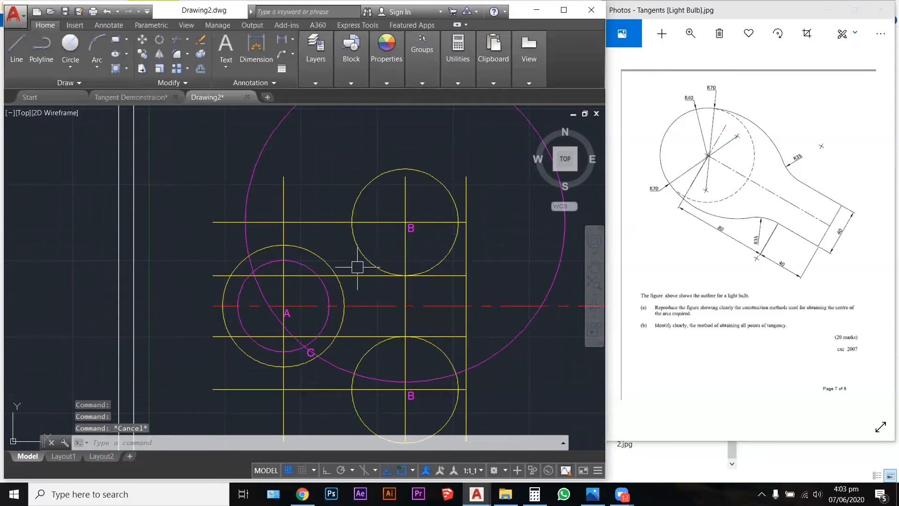
- Draw a circle of radius 70 centred on the construction circles' intersection at C
text(c)
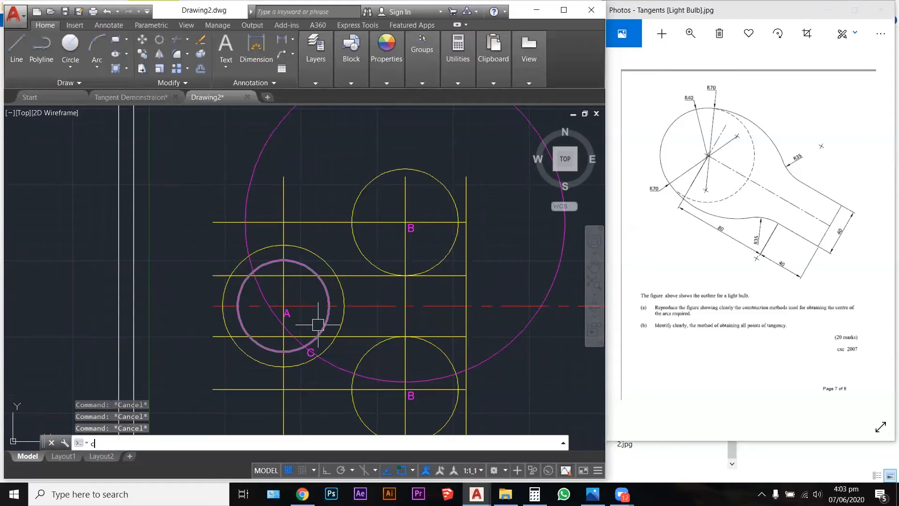
key(Return)
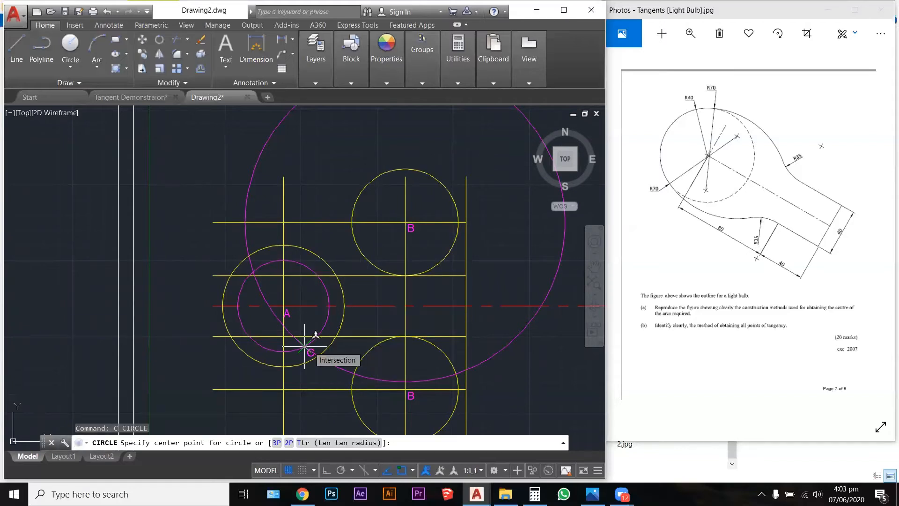
scroll(305, 345, up, 9)
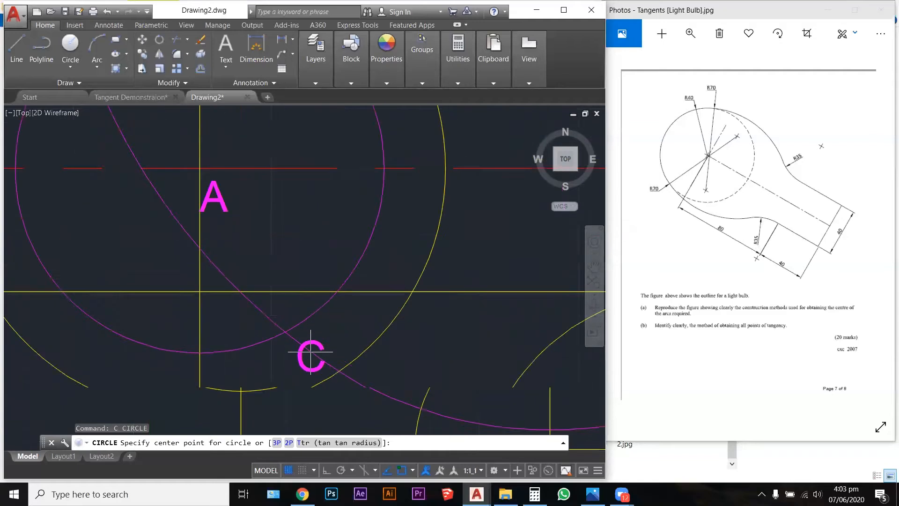
click(270, 320)
scroll(315, 297, down, 9)
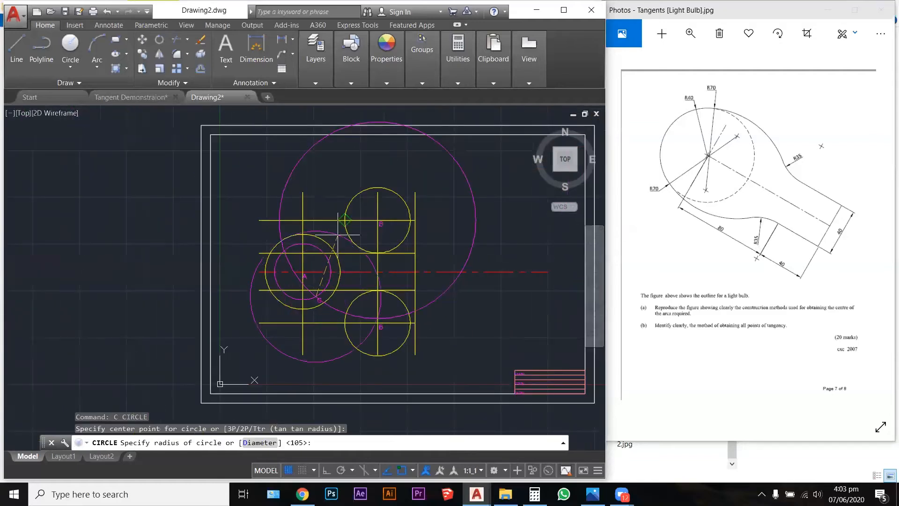
text(70)
key(Return)
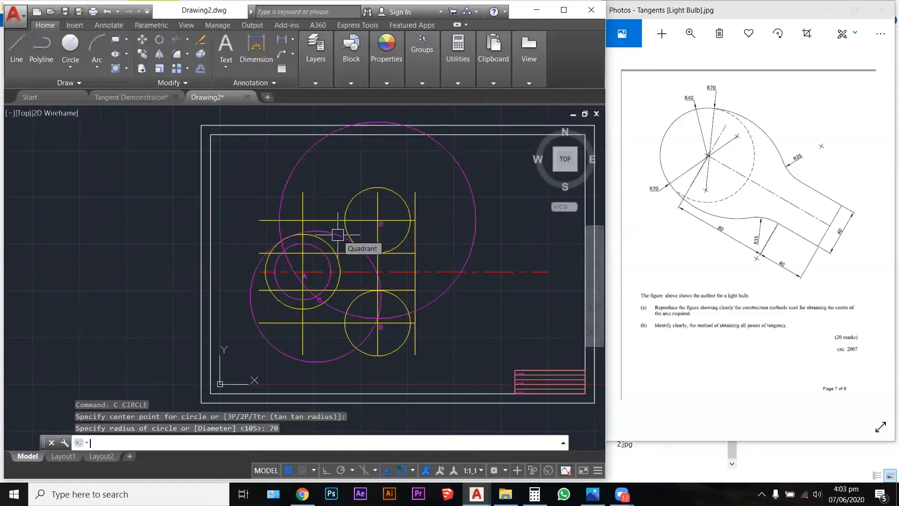
- Examine where the radius 70 circle centred at C meets the radius 40 circle and the upper radius 35 circle
scroll(323, 227, up, 4)
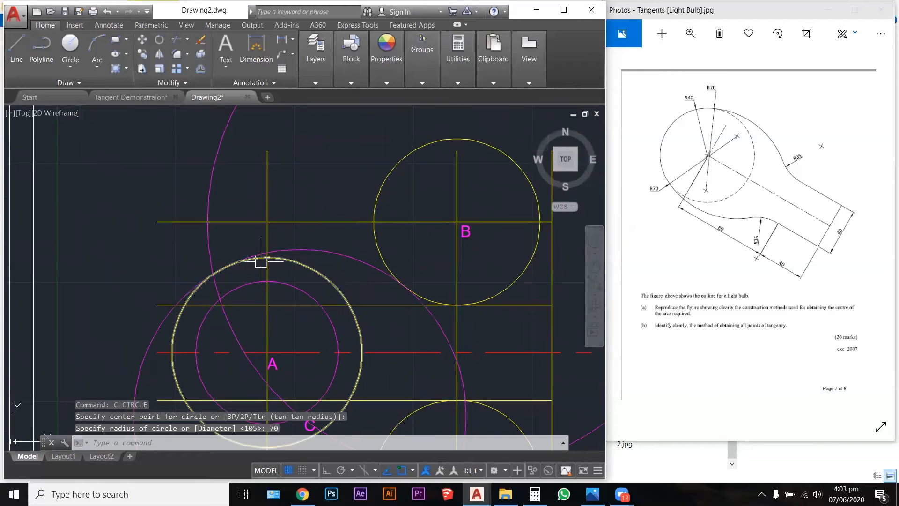
scroll(261, 257, up, 2)
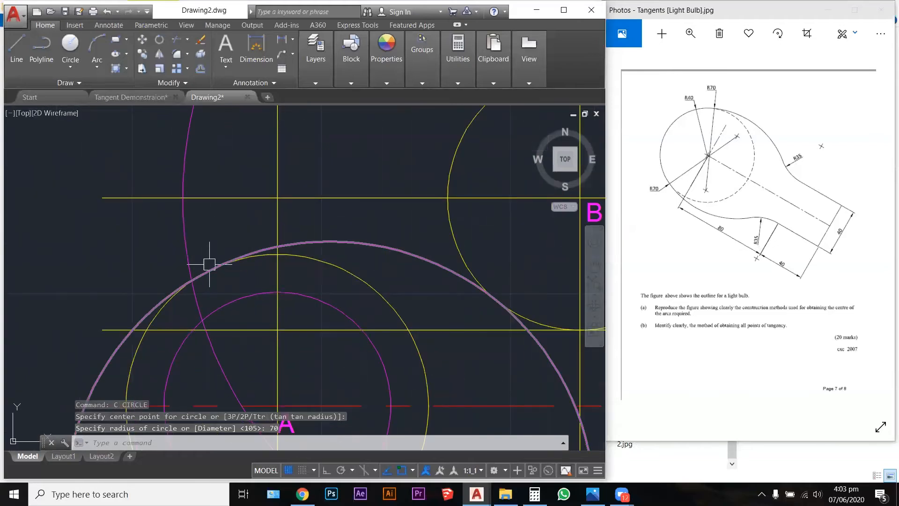
scroll(300, 244, down, 3)
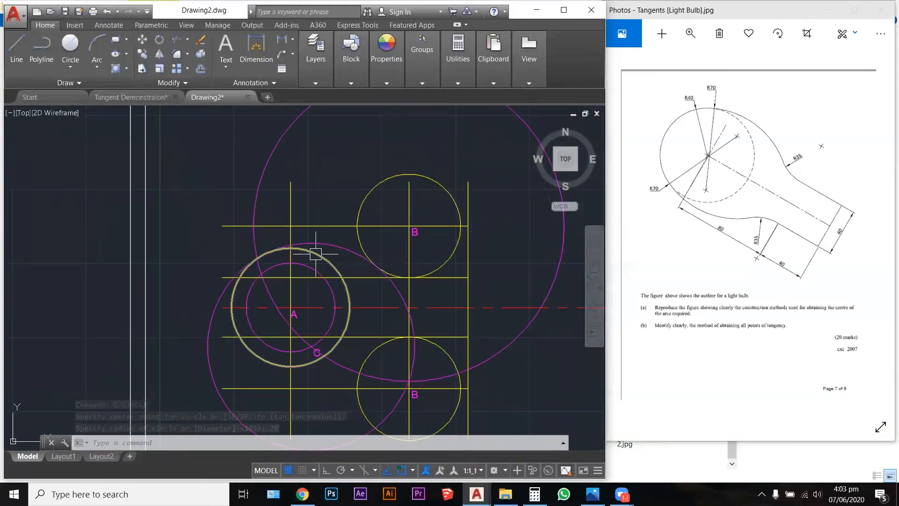
click(316, 254)
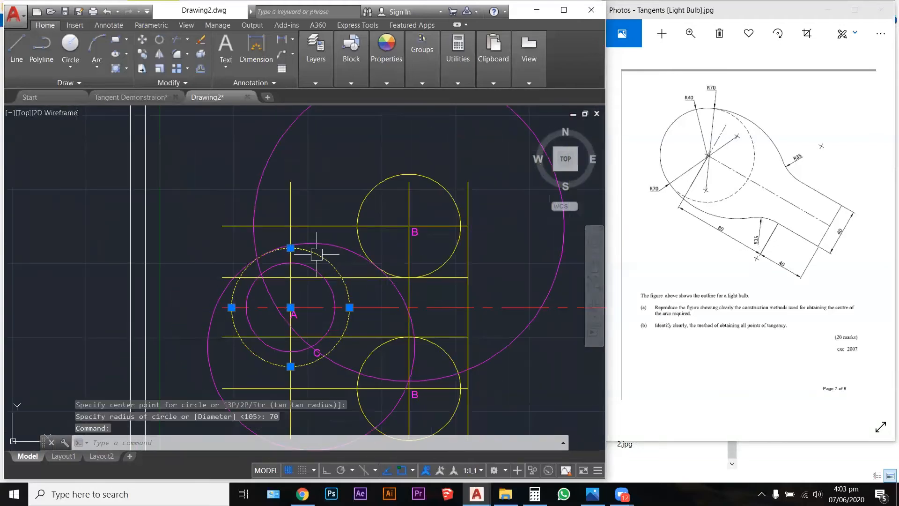
click(367, 252)
key(Escape)
click(325, 261)
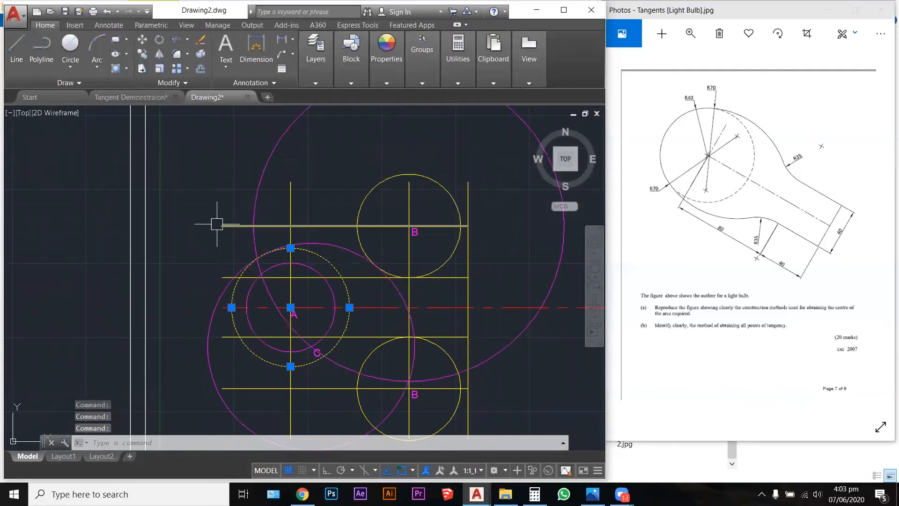
scroll(215, 225, down, 2)
scroll(245, 250, up, 2)
key(Escape)
key(Escape)
key(Escape)
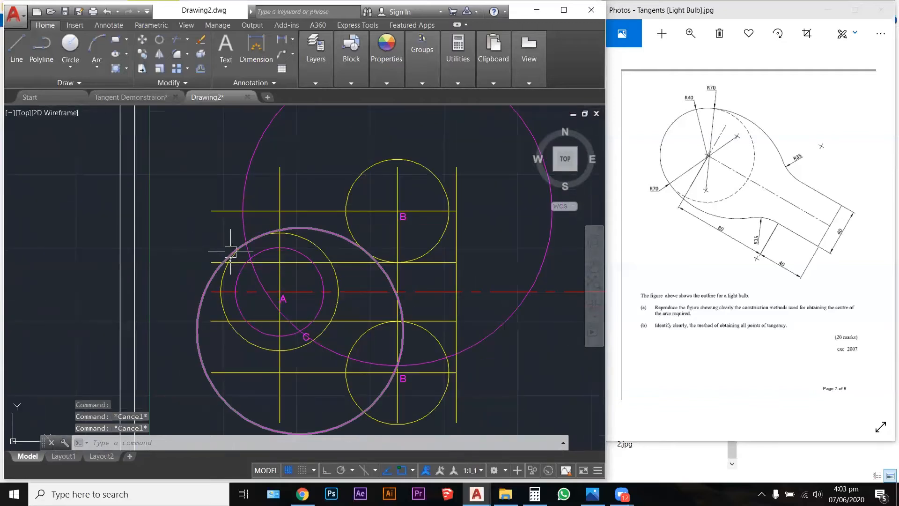
scroll(301, 333, down, 2)
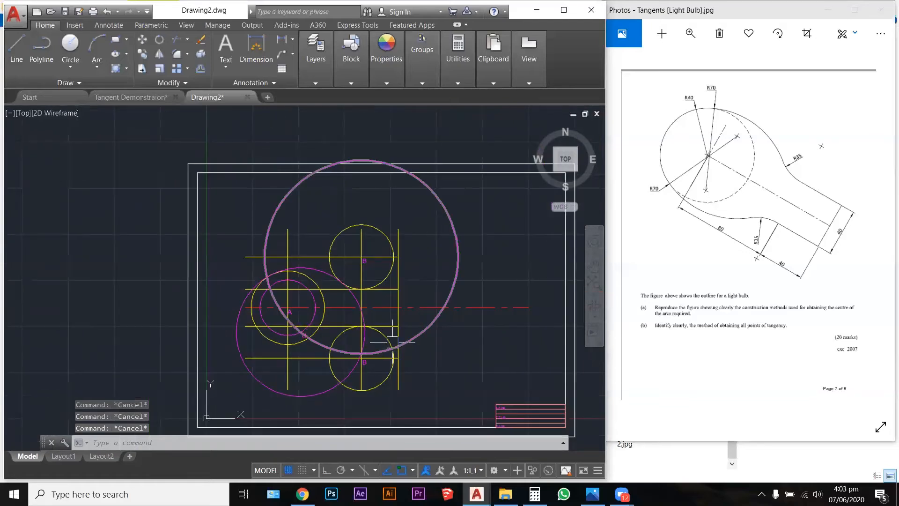
scroll(332, 349, up, 2)
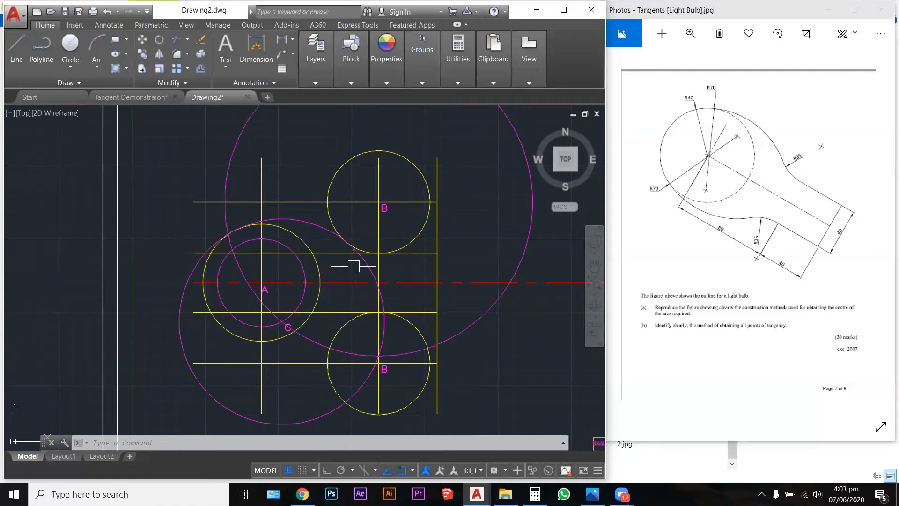
key(Escape)
key(Escape)
key(Escape)
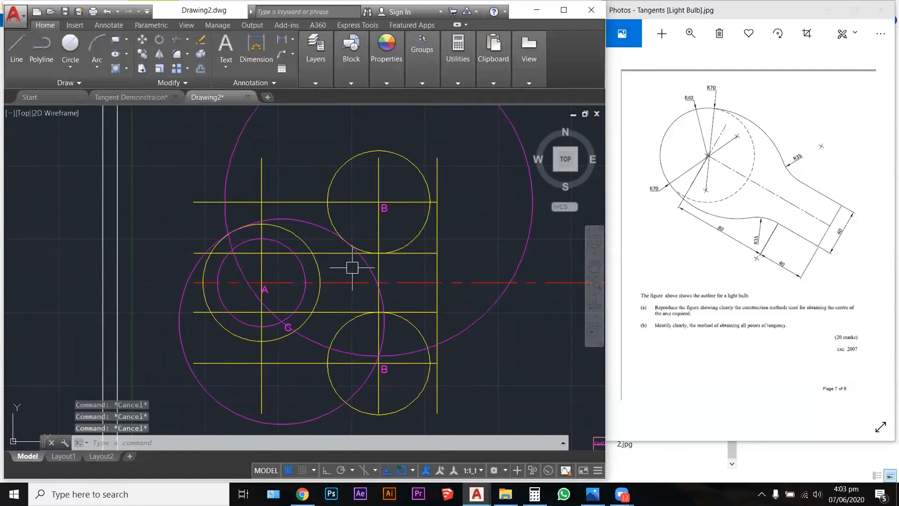
click(359, 265)
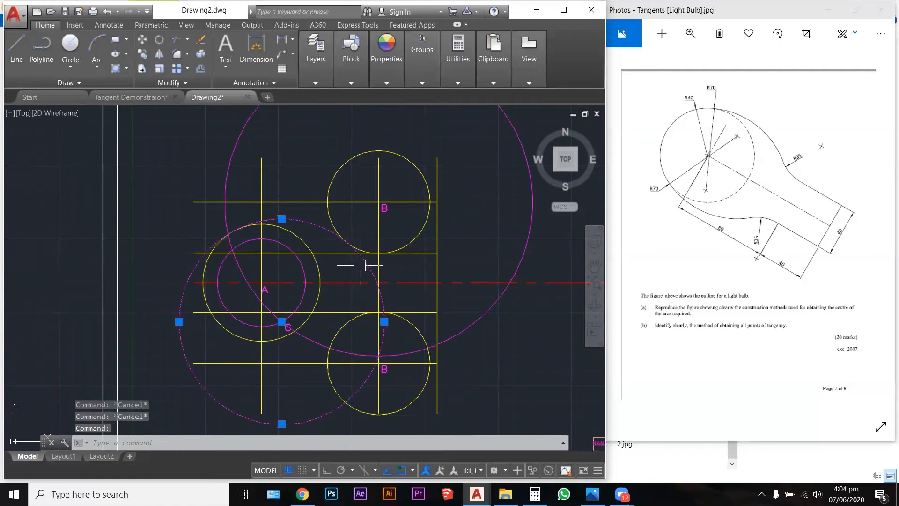
key(Escape)
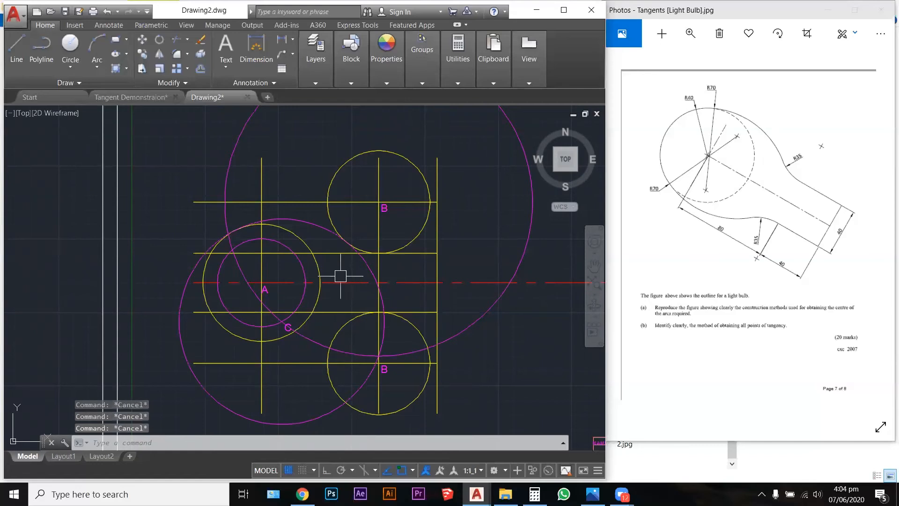
- Mirror the radius 70 circle about the horizontal centreline through A, keeping the original circle
text(m)
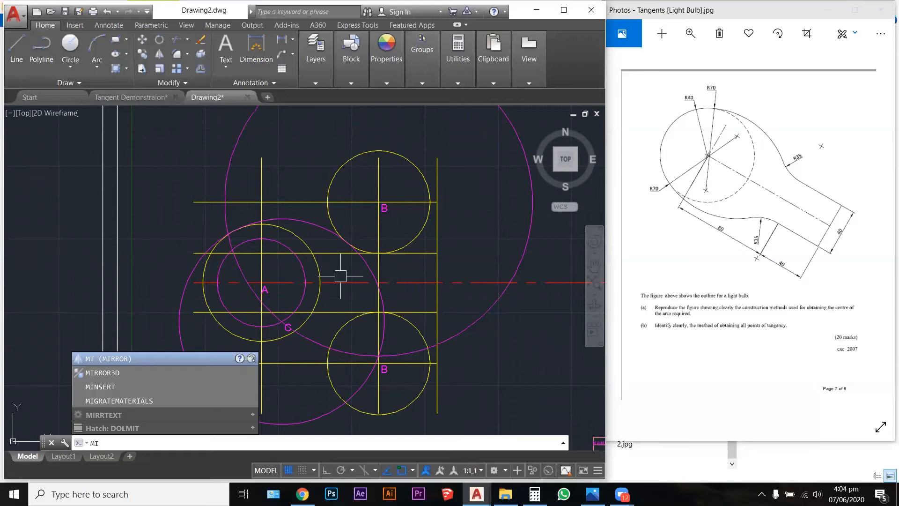
key(Return)
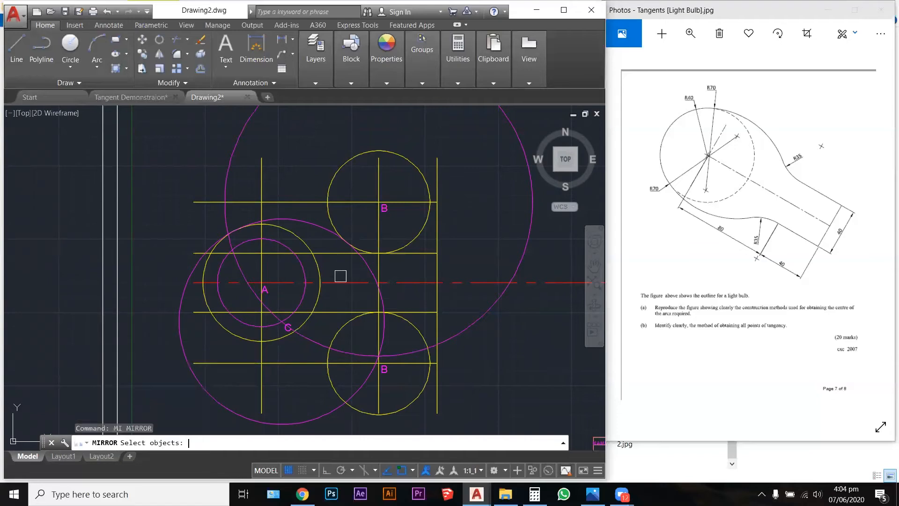
click(367, 270)
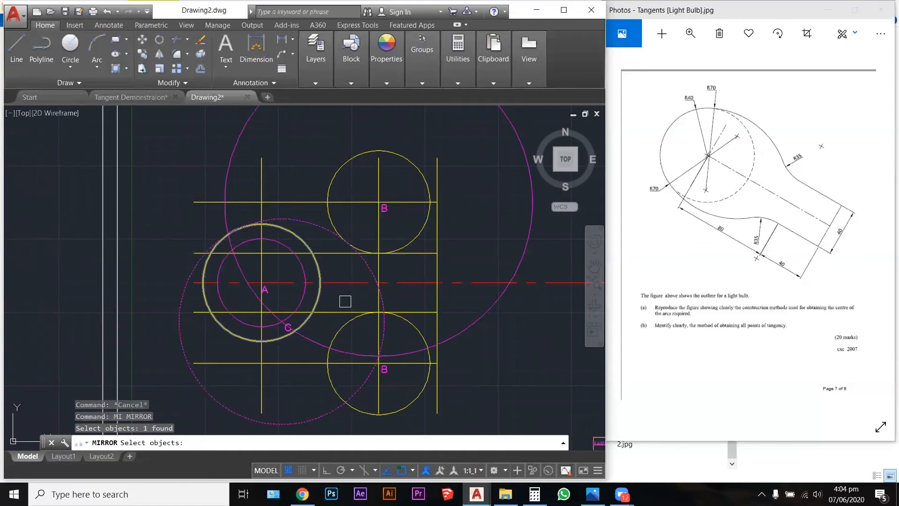
key(Return)
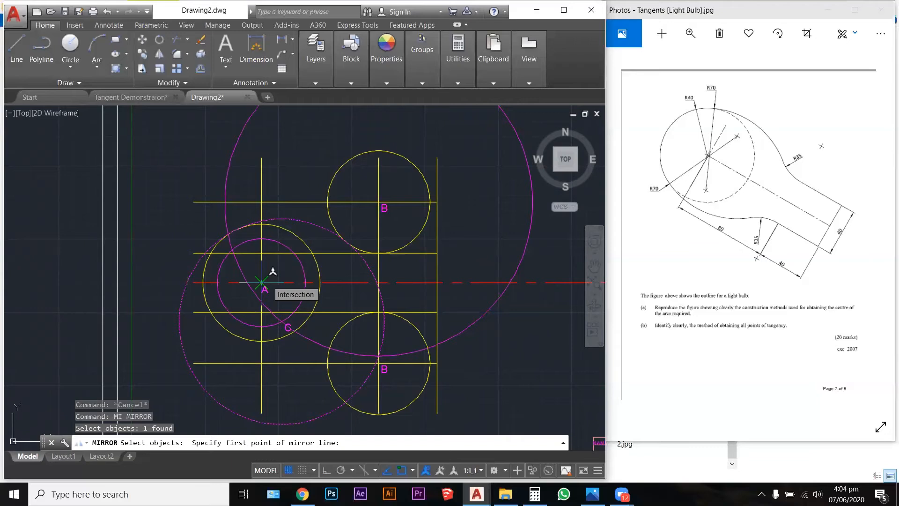
click(262, 282)
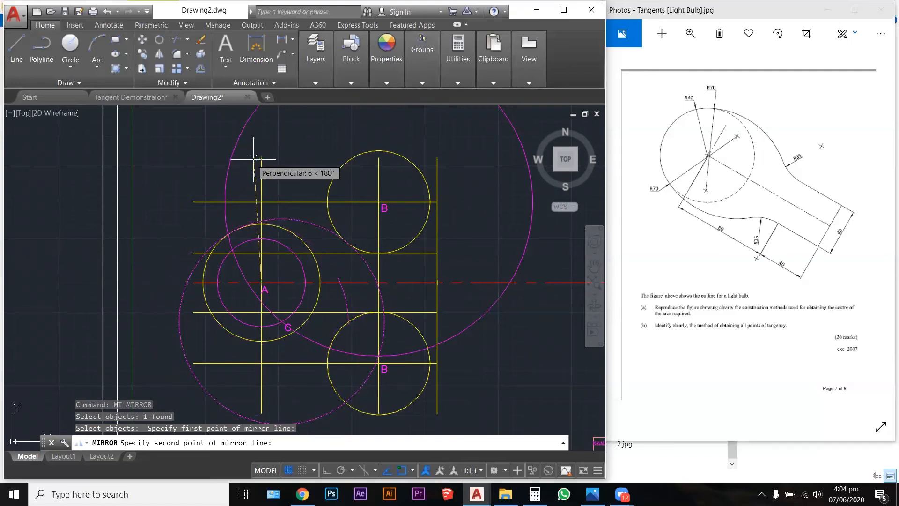
click(437, 283)
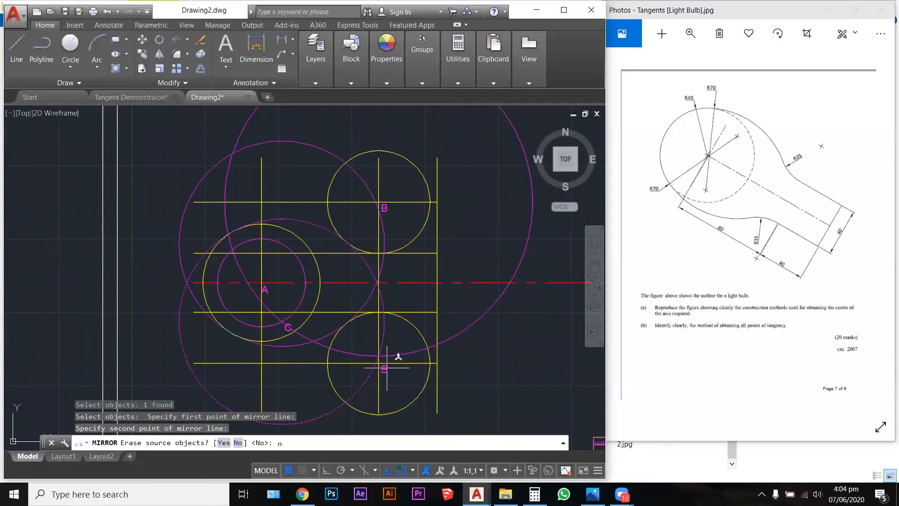
text(n)
key(Return)
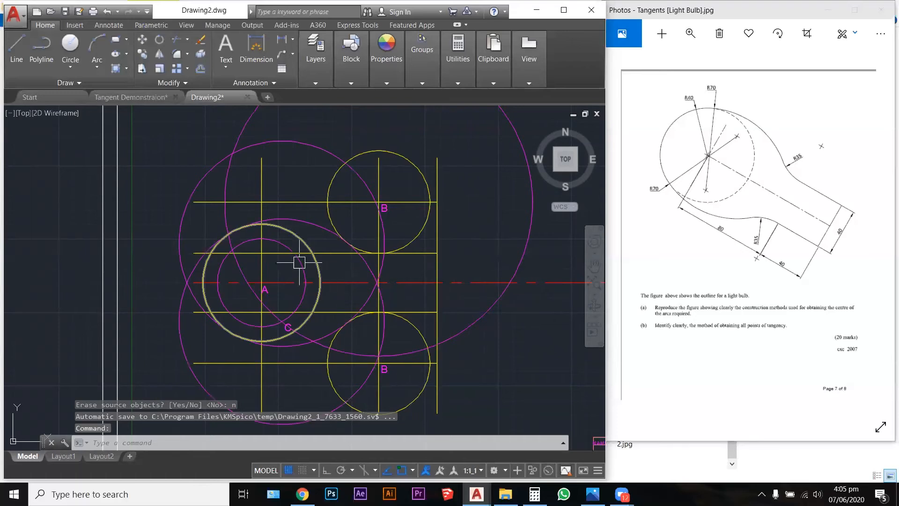
- Examine how the two radius 70 circles meet the radius 40 circle and both radius 35 circles
scroll(381, 233, down, 3)
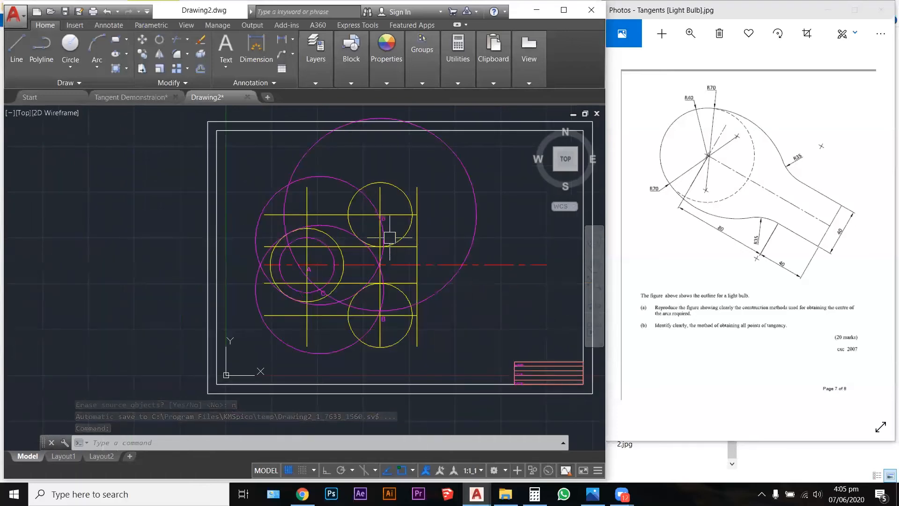
scroll(393, 241, up, 3)
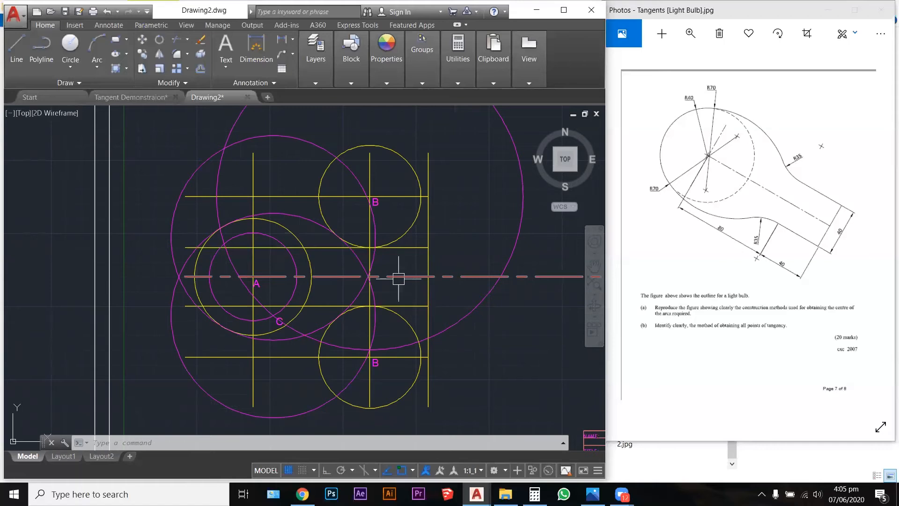
scroll(376, 293, down, 2)
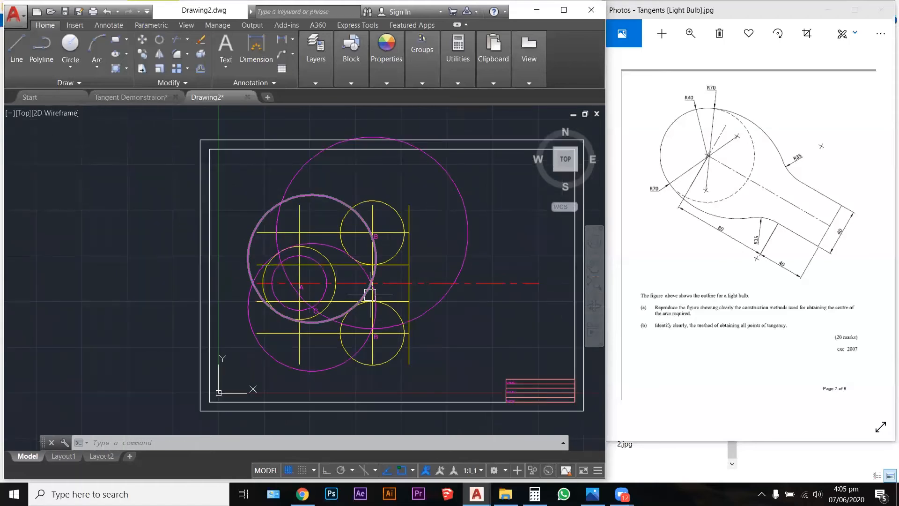
scroll(321, 267, up, 2)
scroll(297, 269, down, 2)
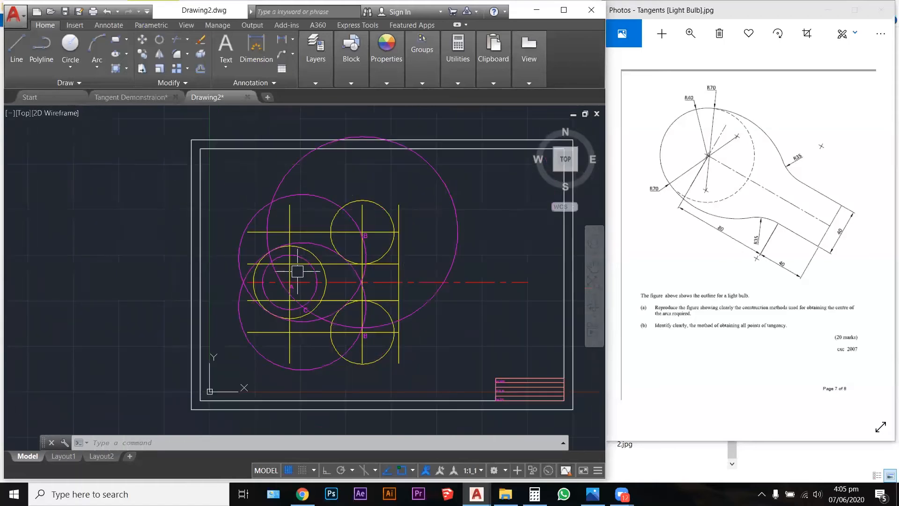
scroll(244, 254, up, 2)
key(Escape)
key(Escape)
key(Escape)
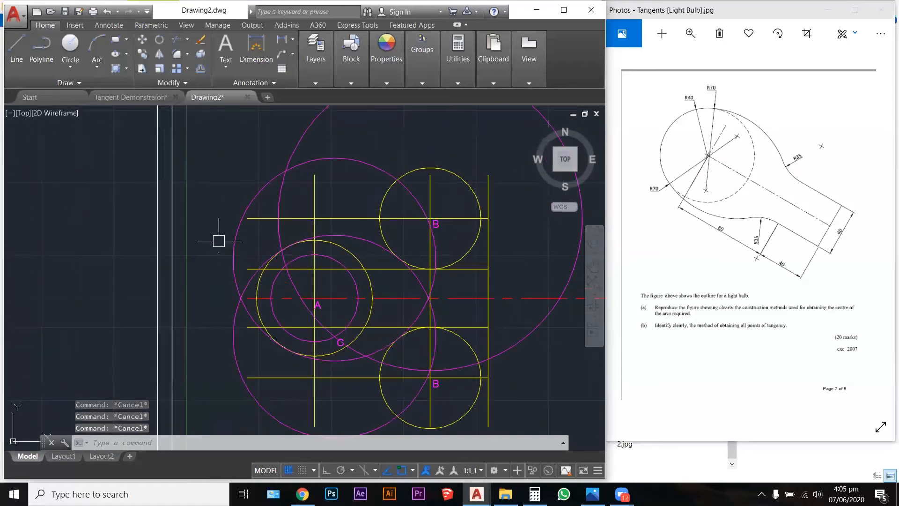
- Using all the construction geometry as cutting edges, trim the upper radius 35 circle's lower sides and the upper portion of the mirrored radius 70 circle
scroll(219, 240, down, 2)
text(tr)
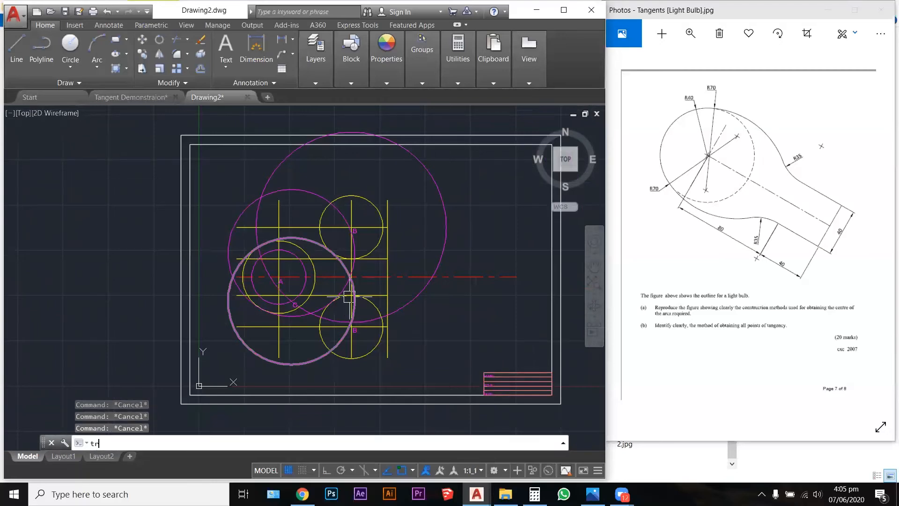
key(Return)
click(444, 383)
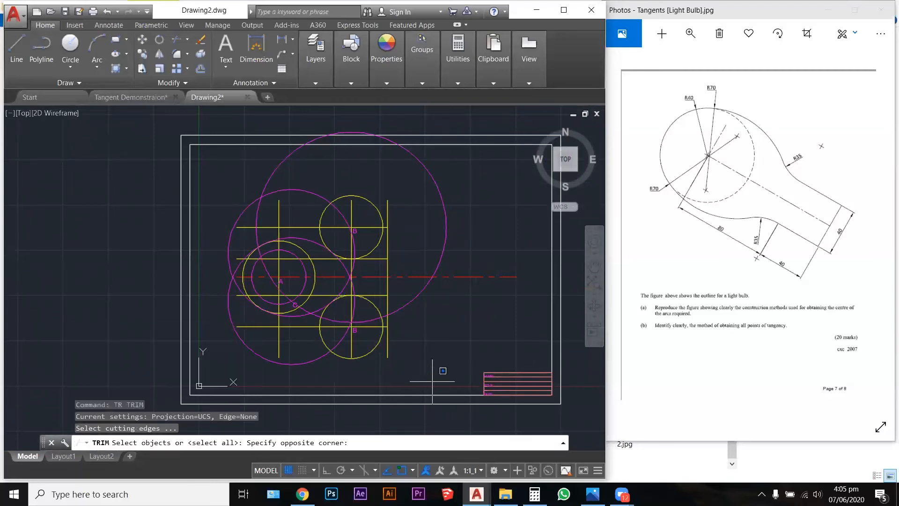
click(227, 160)
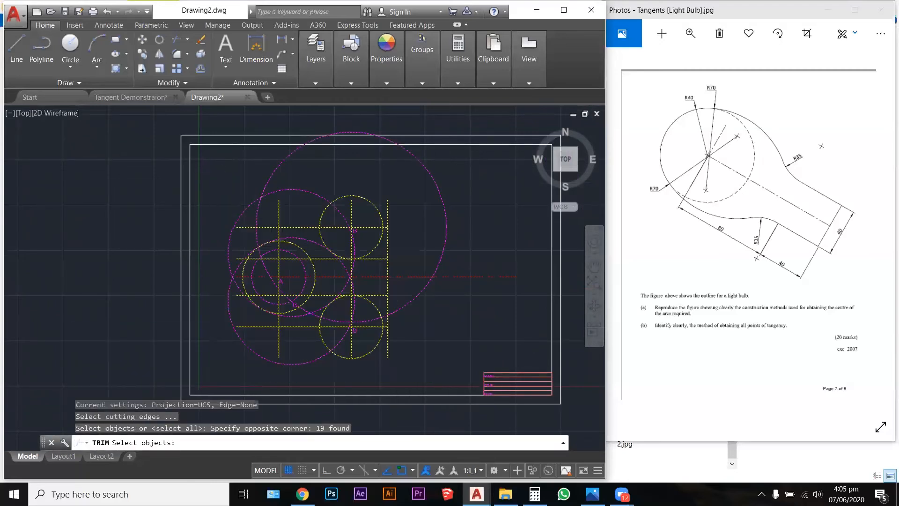
scroll(305, 249, up, 2)
scroll(337, 229, down, 1)
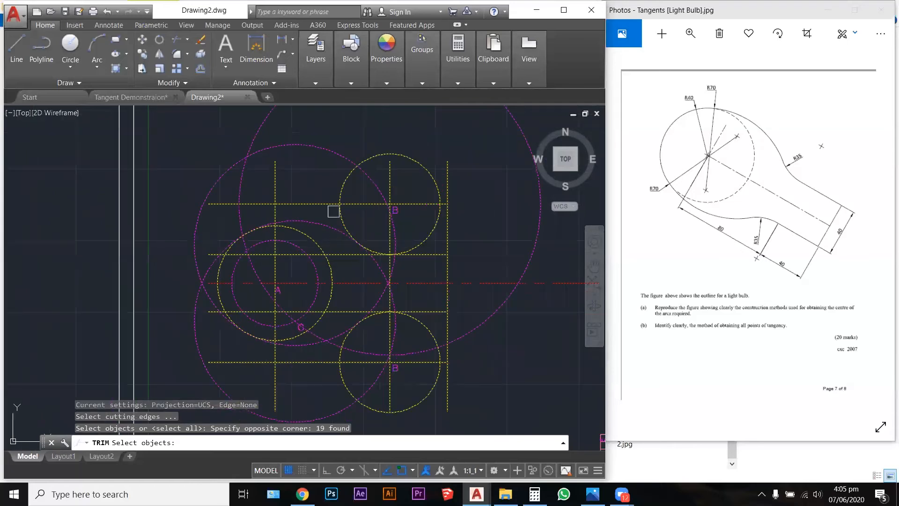
key(Return)
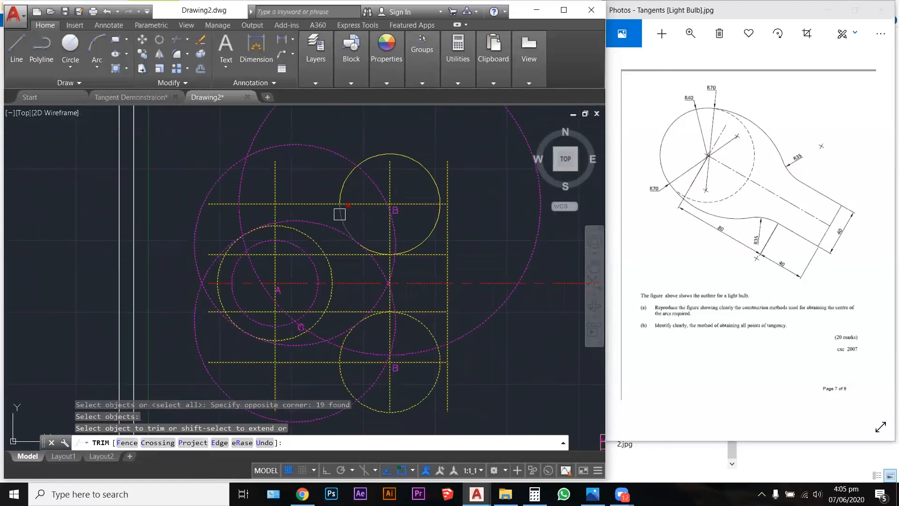
click(350, 169)
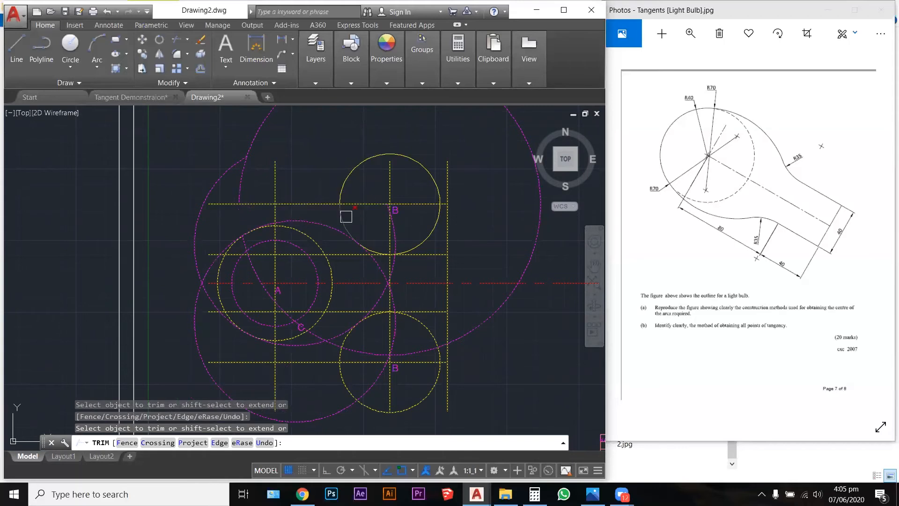
click(421, 239)
scroll(411, 241, up, 4)
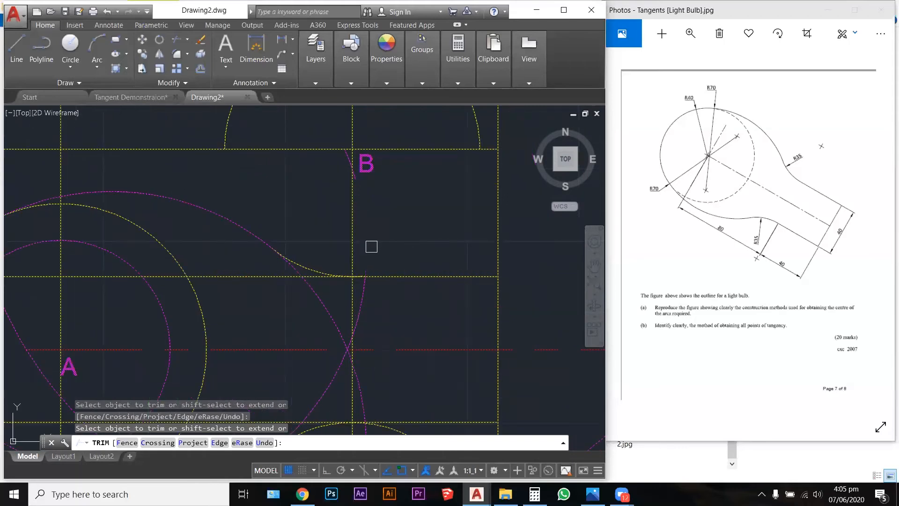
scroll(372, 246, down, 4)
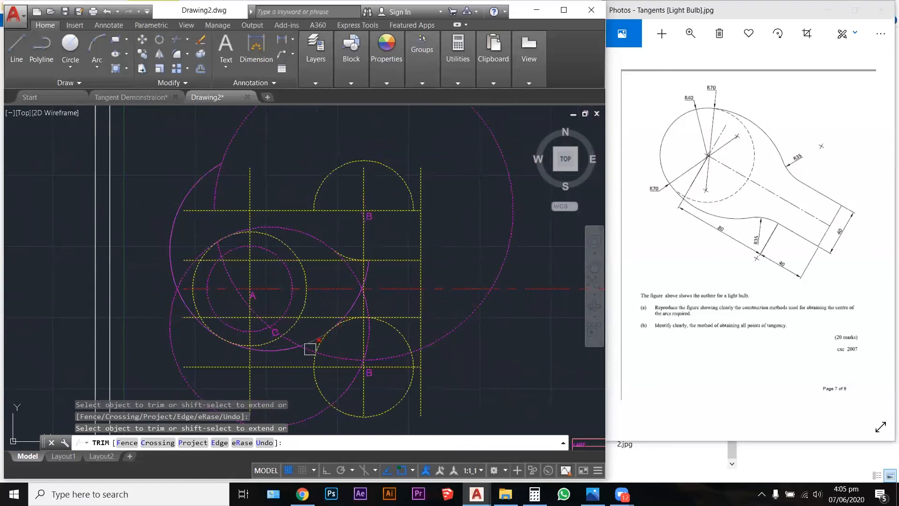
- Trim the upper sides of the lower radius 35 circle, leaving its fillet arc between the radius 70 circle and the lower neck line
scroll(313, 354, up, 4)
click(323, 332)
click(507, 281)
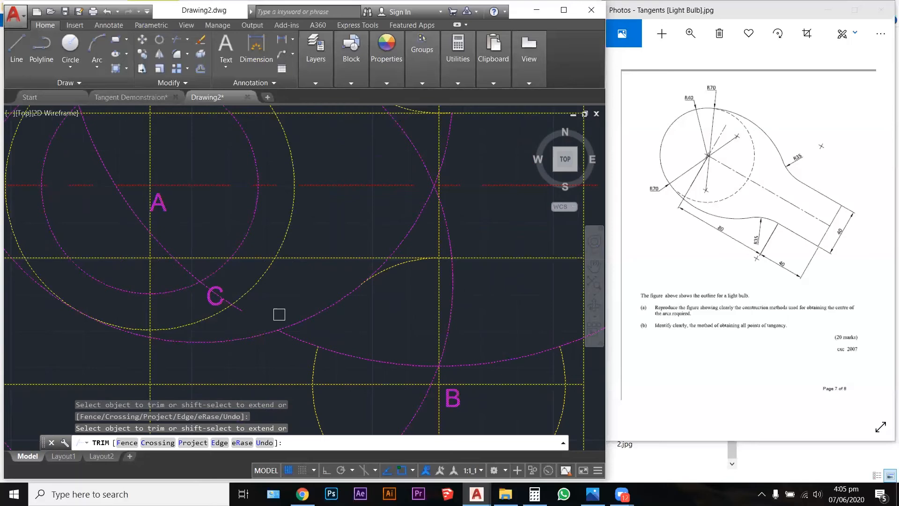
- Trim the two radius 70 circles between their radius 35 fillet tangent points and the neck lines
scroll(279, 315, down, 3)
scroll(327, 257, up, 1)
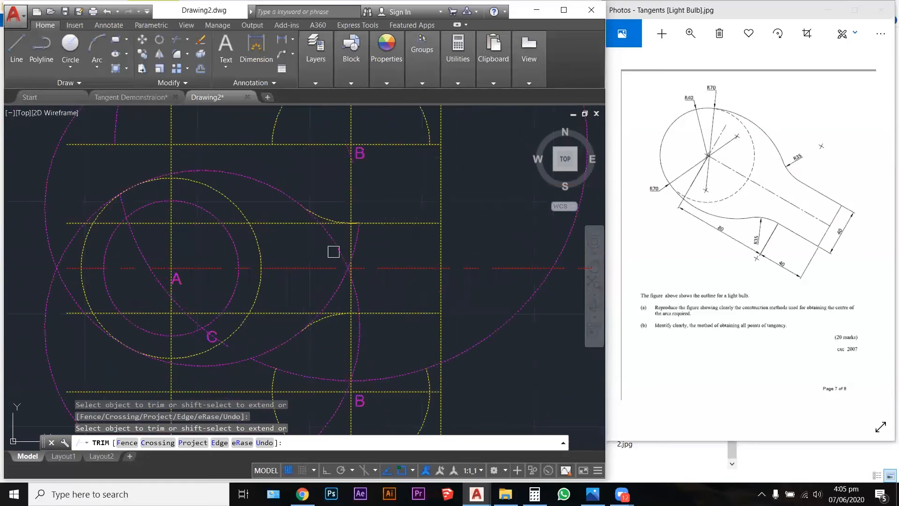
scroll(324, 238, up, 5)
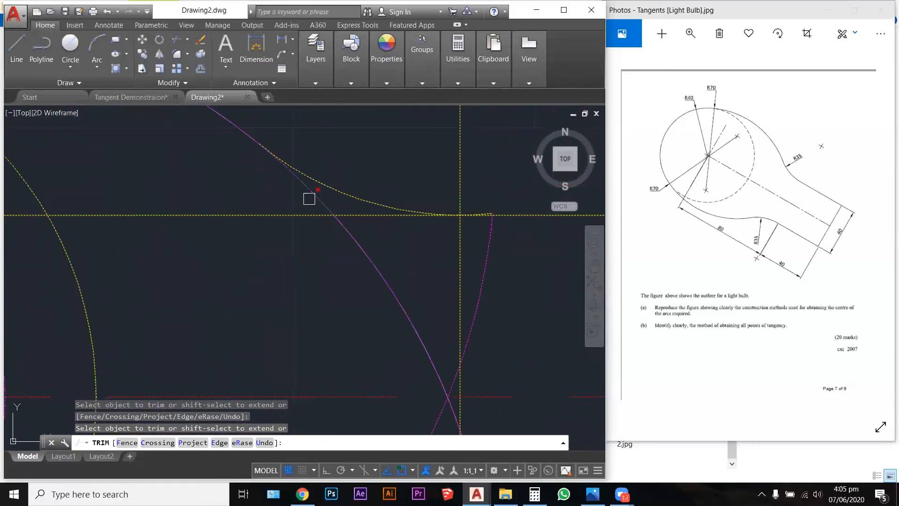
scroll(333, 220, down, 3)
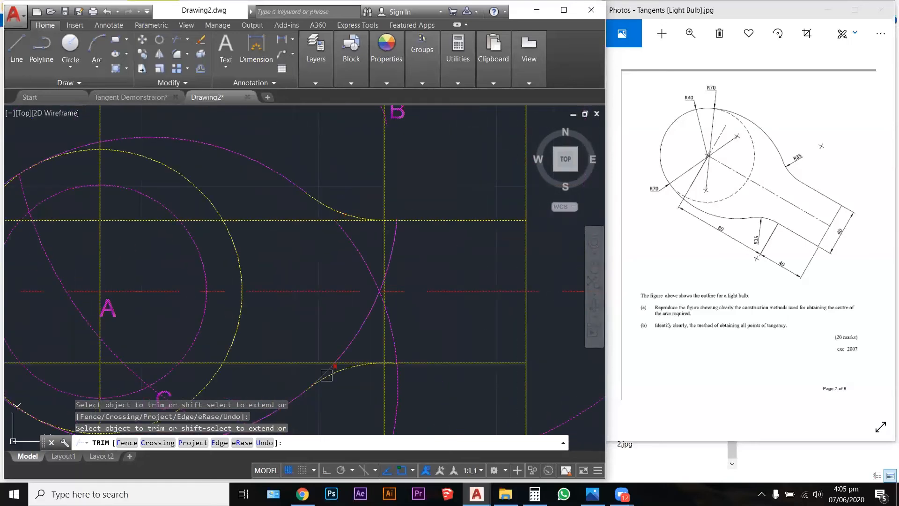
scroll(326, 375, up, 5)
scroll(336, 266, down, 5)
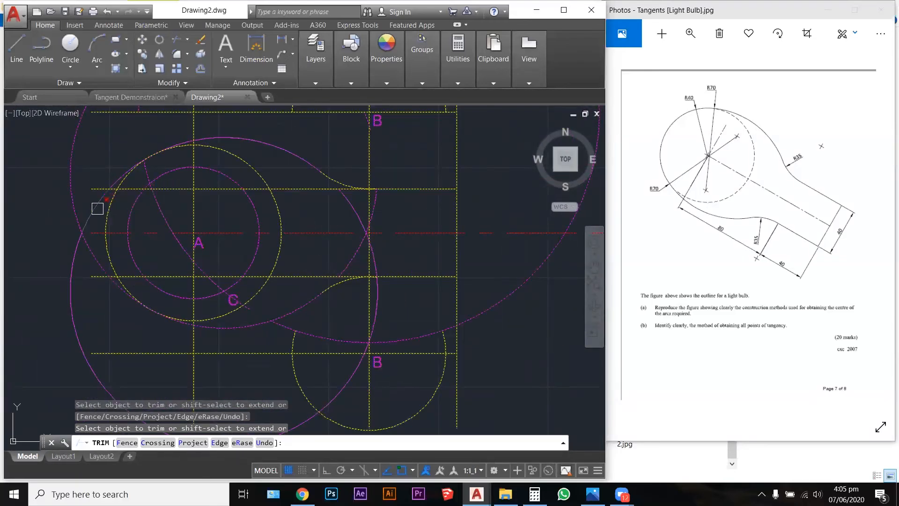
- Trim both radius 70 circles between their tangent points on the far side of the radius 40 circle and the horizontal centreline
scroll(107, 181, up, 3)
scroll(163, 184, down, 1)
scroll(182, 202, down, 3)
middle_drag(182, 205, 152, 296)
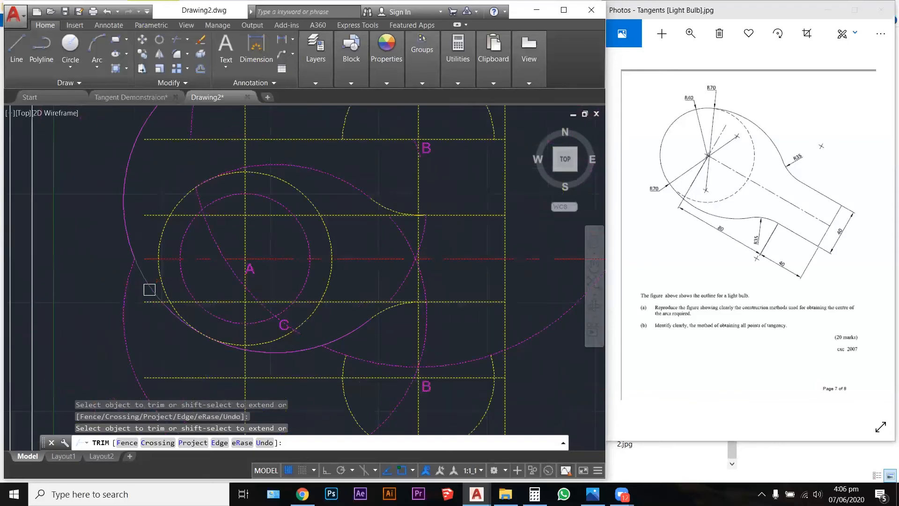
scroll(149, 289, up, 4)
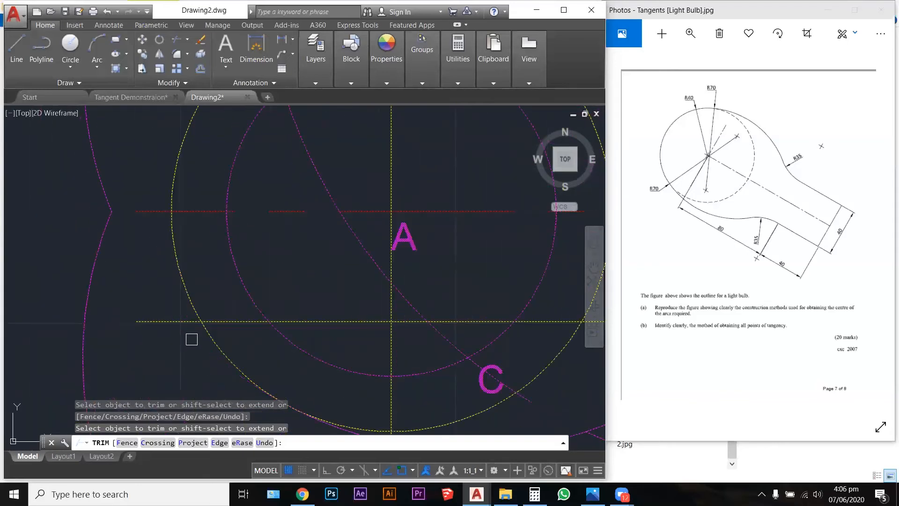
scroll(191, 337, down, 4)
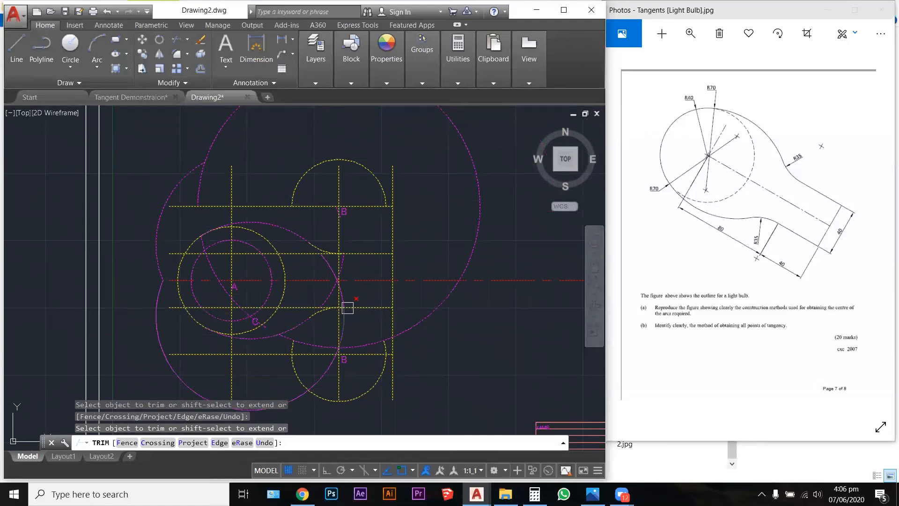
- Trim the lower radius 70 circle between centreline and lower neck line, and parts of the construction arc through C around the inner circle
scroll(349, 298, up, 4)
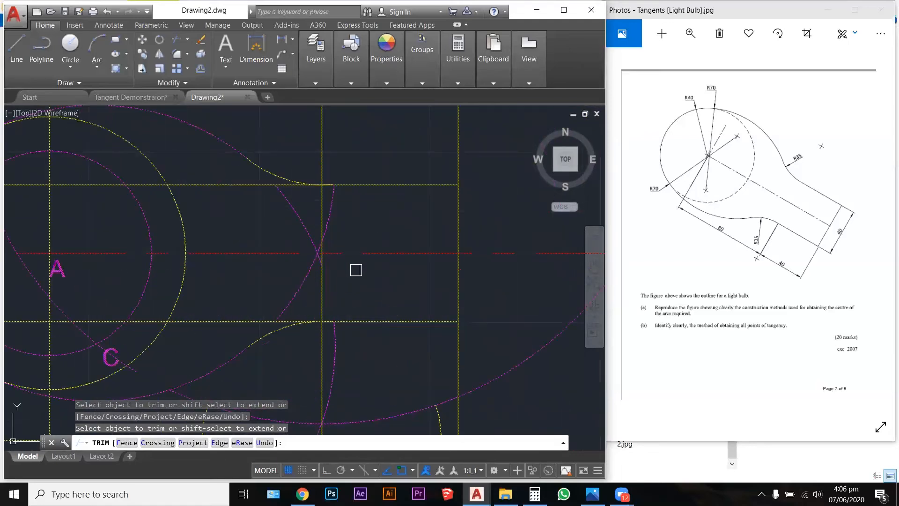
scroll(356, 270, down, 4)
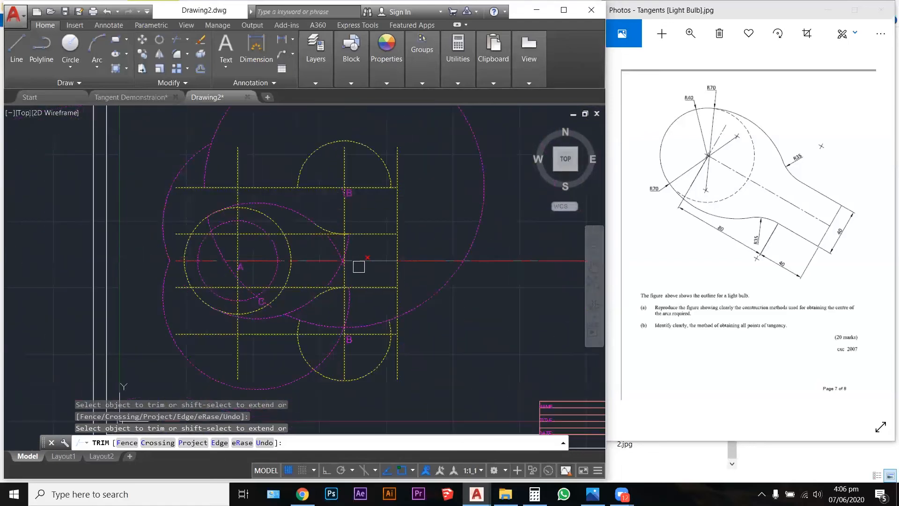
click(272, 306)
scroll(270, 305, up, 4)
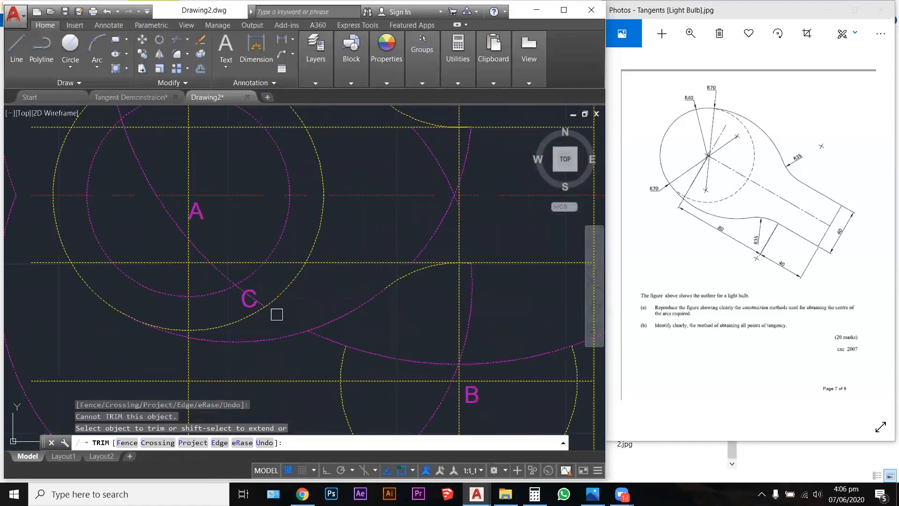
scroll(277, 314, down, 4)
scroll(213, 230, up, 4)
click(212, 230)
scroll(243, 276, down, 2)
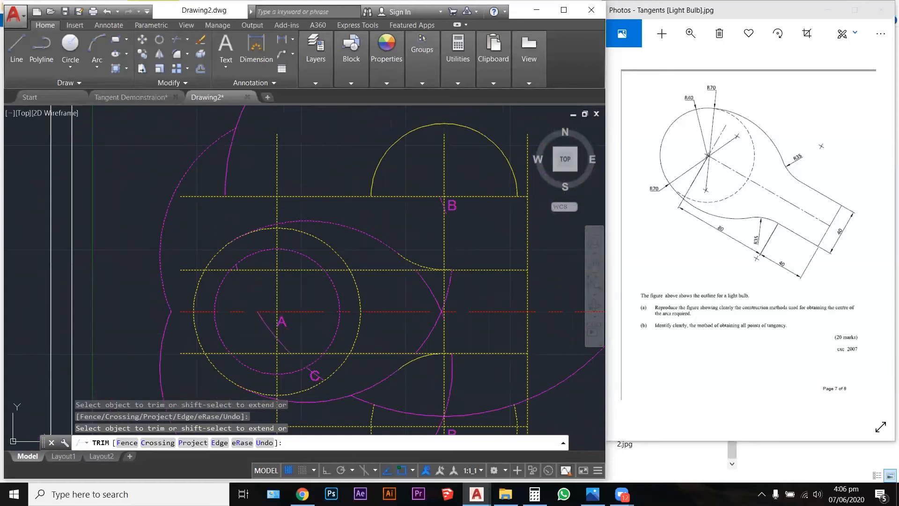
- Trim the outer portions of the lower radius 35 circle, the large construction arc and the lower radius 70 circle, then end trimming
scroll(278, 307, down, 4)
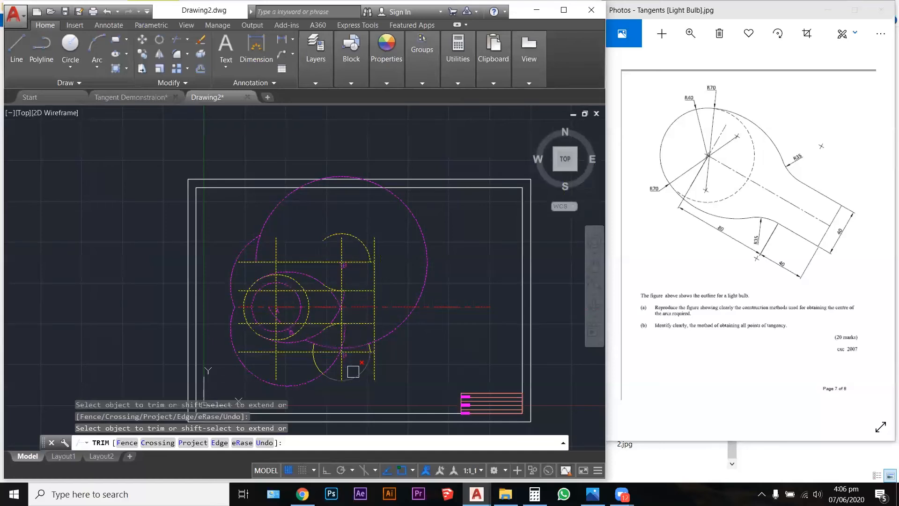
scroll(357, 380, up, 4)
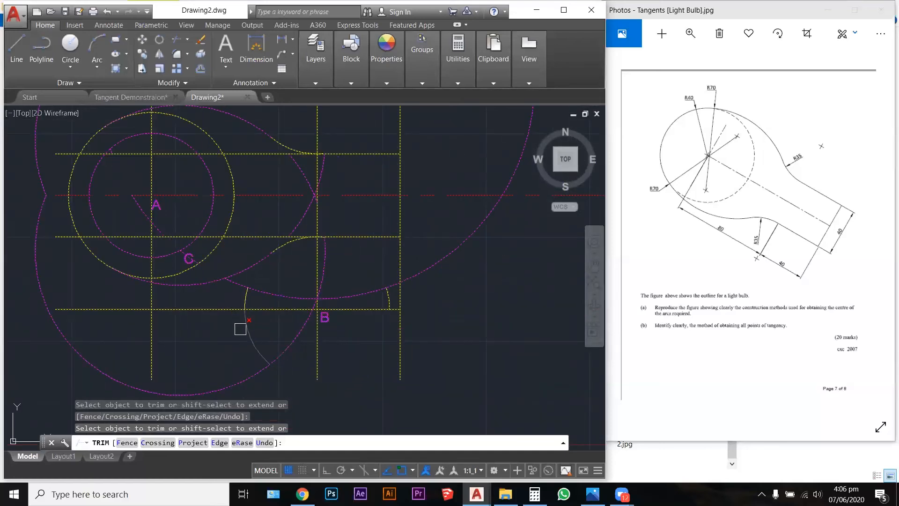
scroll(240, 329, down, 4)
scroll(241, 324, up, 2)
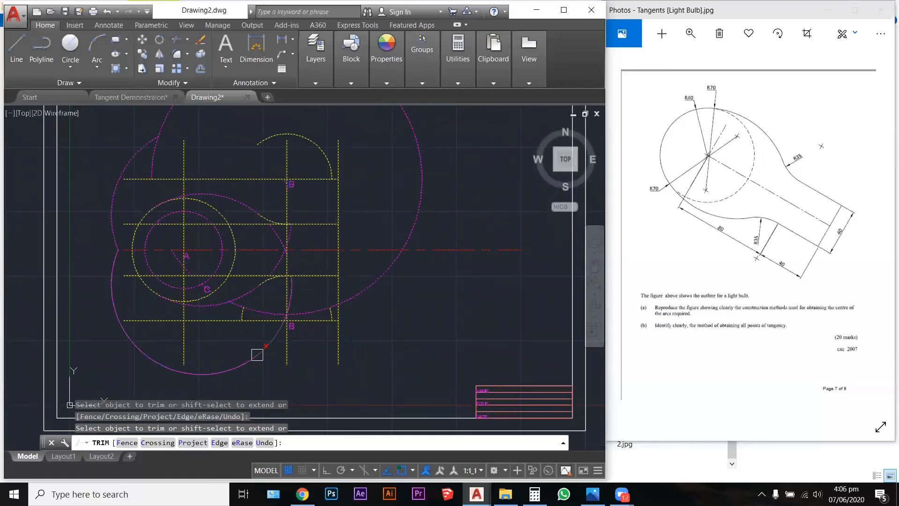
click(257, 354)
click(164, 126)
key(Escape)
key(Escape)
- Erase the leftover large construction arc beyond the neck's end and the remaining upper radius 35 arc above the neck
click(154, 158)
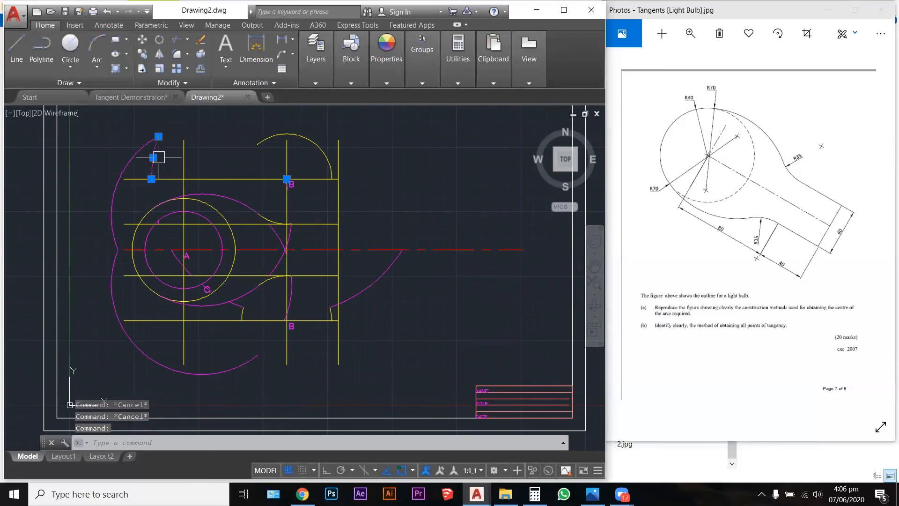
key(Escape)
click(112, 281)
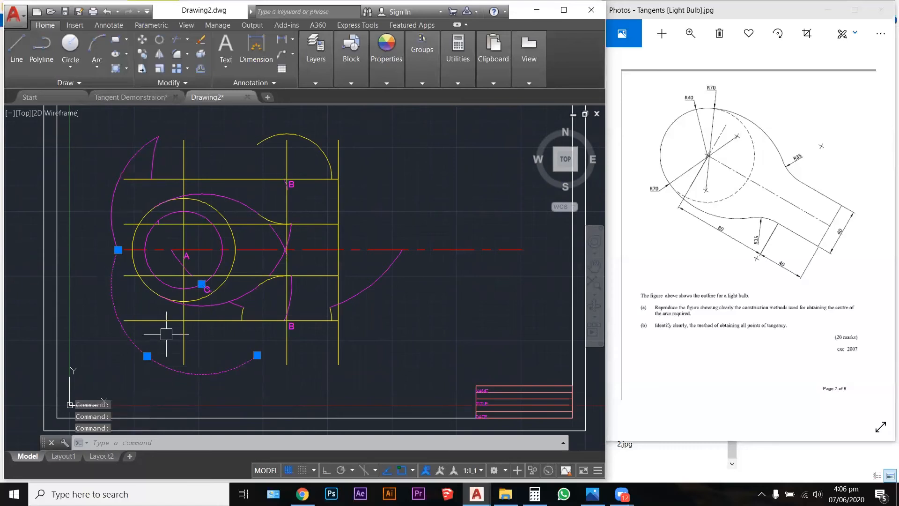
key(Escape)
click(355, 293)
key(Delete)
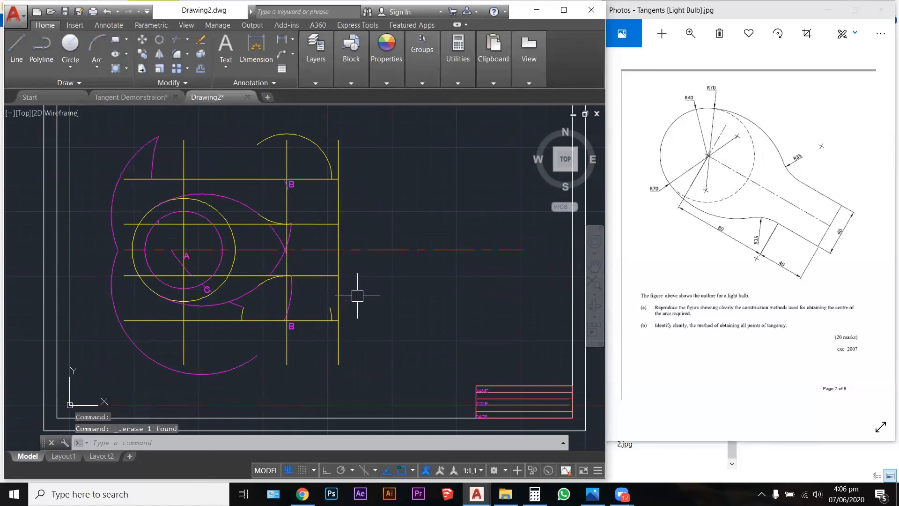
click(304, 137)
key(Delete)
- Erase the leftover upper and lower radius 70 arcs lying outside the bulb
click(139, 151)
key(Delete)
click(105, 275)
click(113, 296)
click(114, 296)
key(Delete)
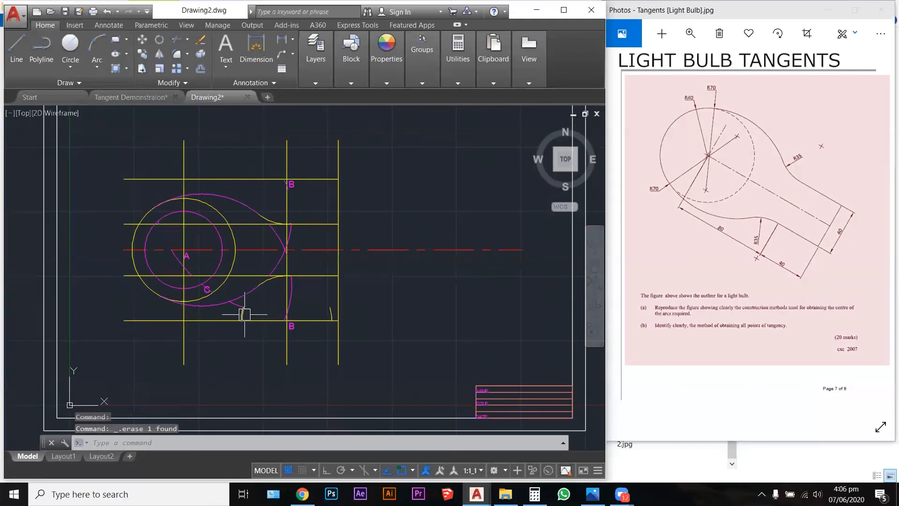
- Erase the leftover construction, radius 35 and radius 70 arc pieces between the lower bulb outline and lower centre B
scroll(244, 315, up, 6)
click(255, 317)
click(242, 306)
key(Delete)
click(416, 268)
key(Delete)
scroll(459, 291, down, 5)
scroll(440, 253, up, 1)
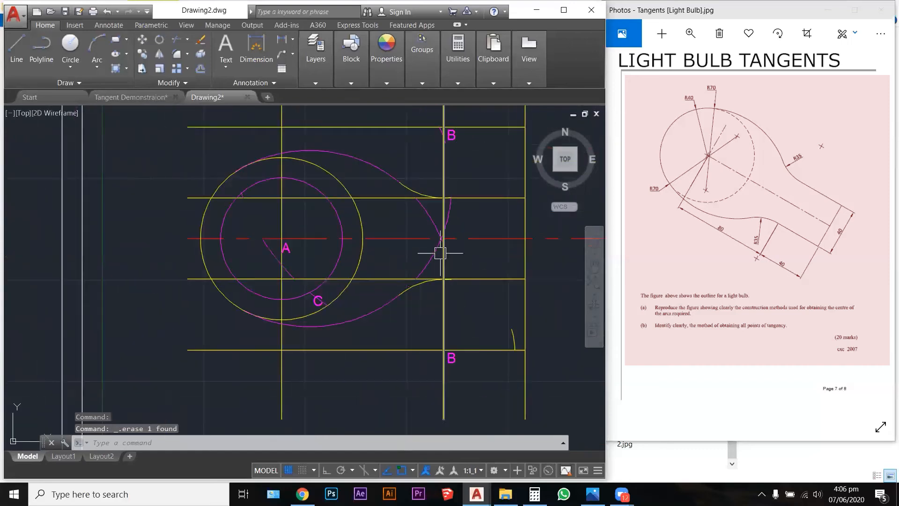
- Erase the leftover crossing radius 70 arc pieces inside the neck
scroll(440, 252, up, 2)
click(424, 248)
key(Delete)
click(426, 206)
key(Delete)
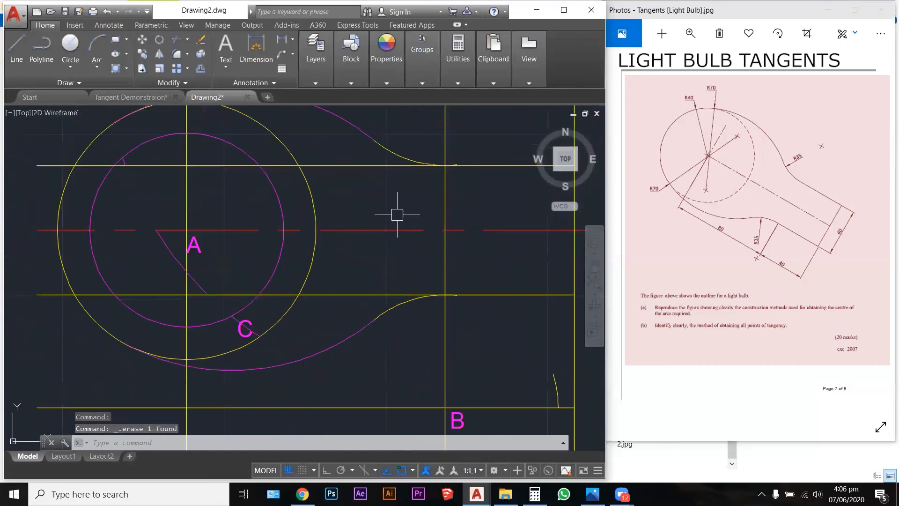
- Erase the stray arc fragments near A, C and upper centre B, plus the radius 35 remnant near the neck's end
click(553, 376)
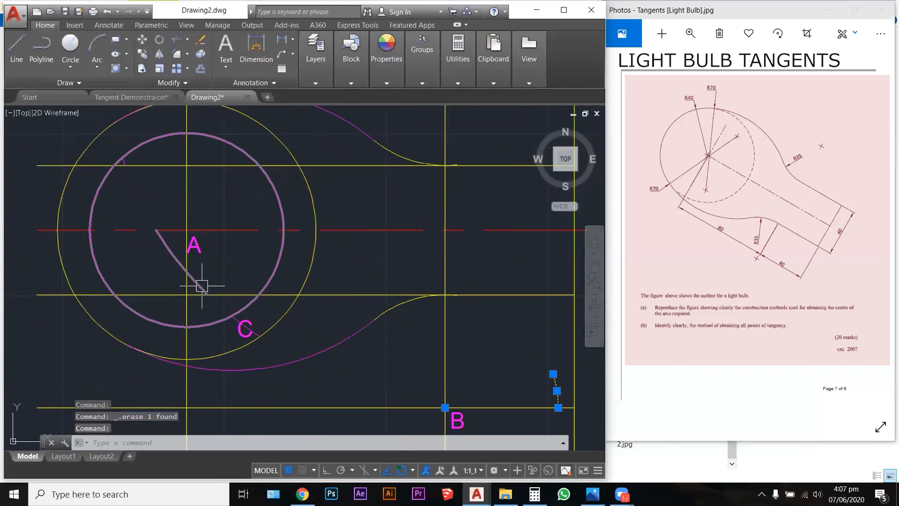
click(176, 256)
key(Delete)
scroll(122, 160, up, 5)
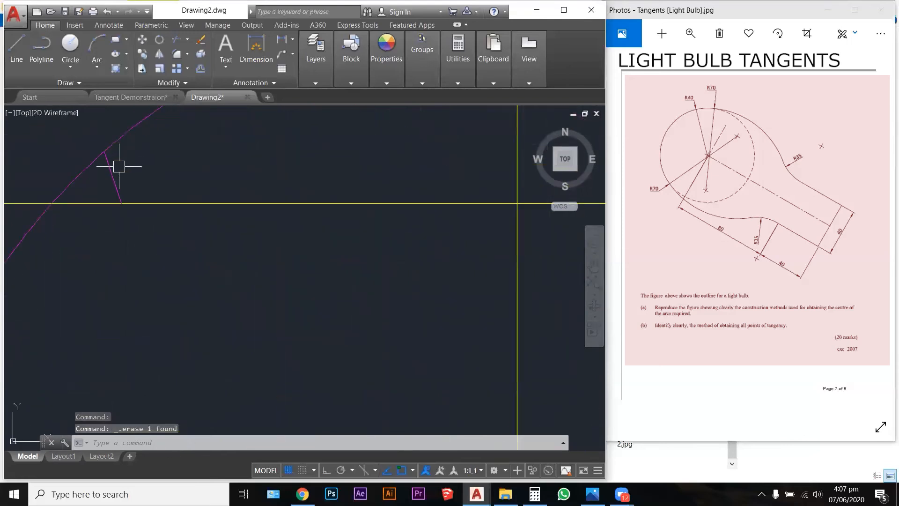
click(113, 177)
scroll(175, 169, down, 6)
scroll(301, 342, down, 3)
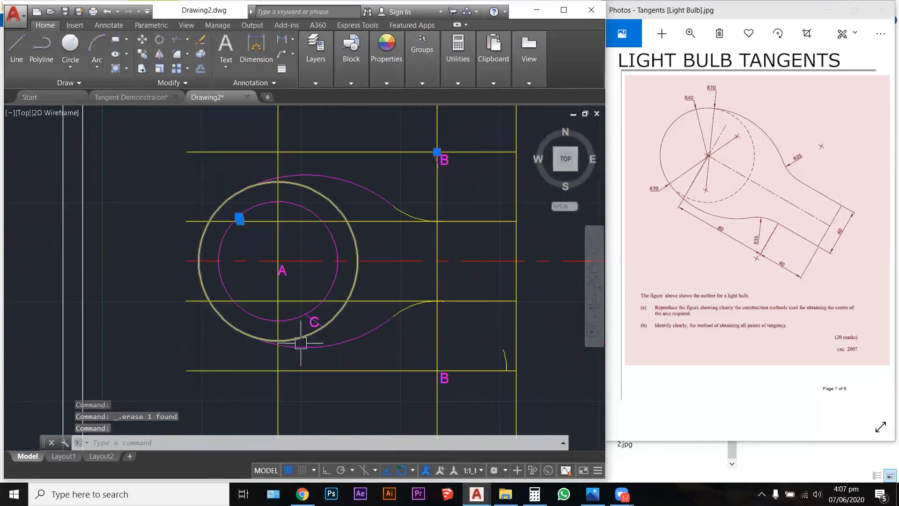
scroll(300, 351, up, 6)
scroll(304, 247, down, 9)
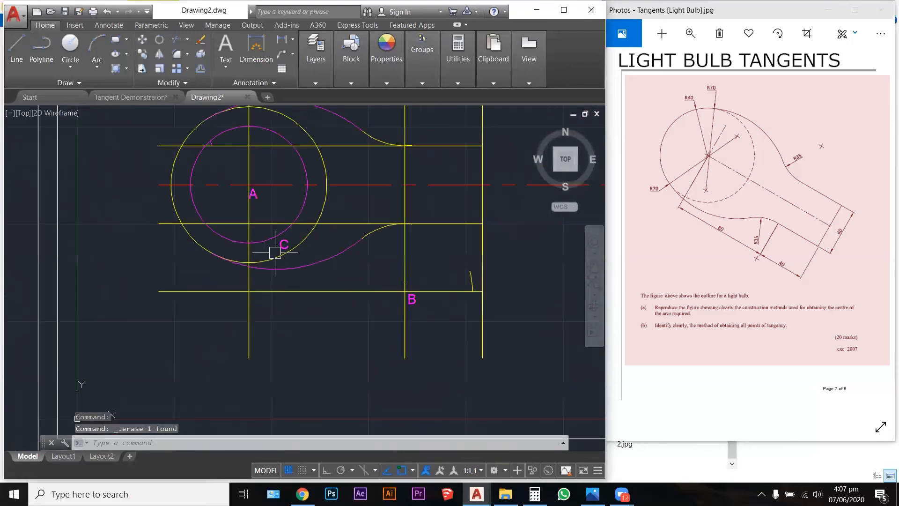
scroll(406, 367, down, 2)
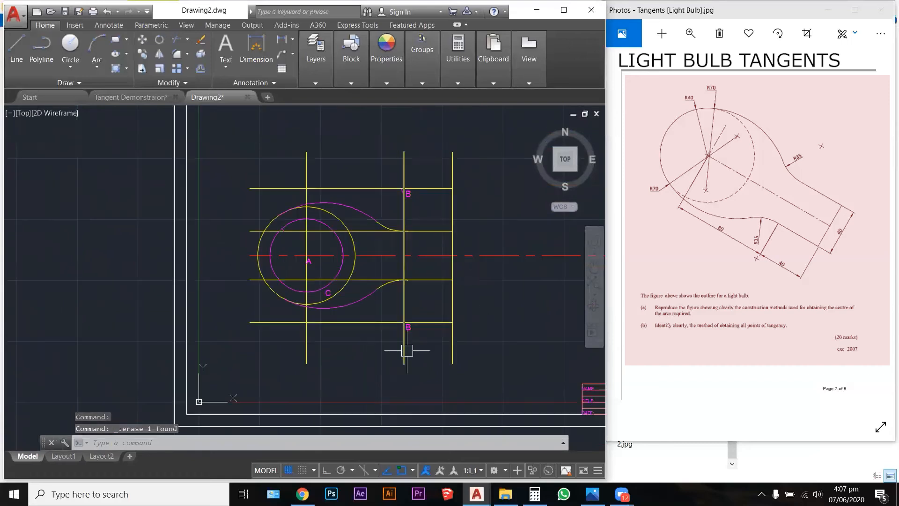
scroll(408, 190, up, 5)
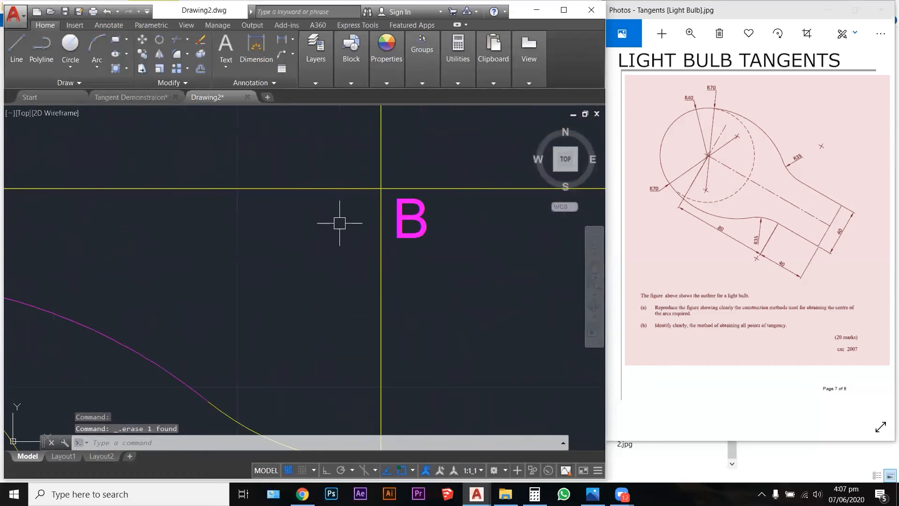
scroll(337, 220, down, 3)
- Trim the upper radius 35 fillet arc where it overshoots the vertical line through B
scroll(340, 263, up, 5)
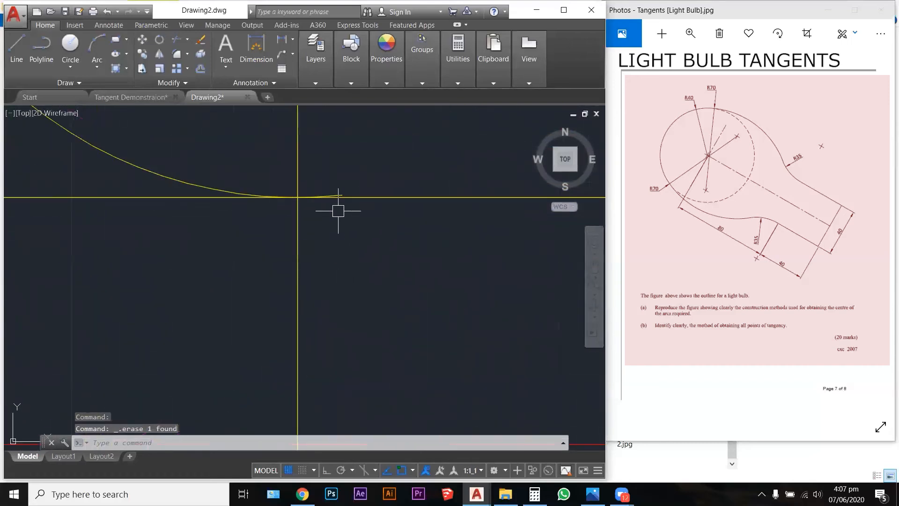
text(tr)
key(Return)
click(388, 158)
click(255, 227)
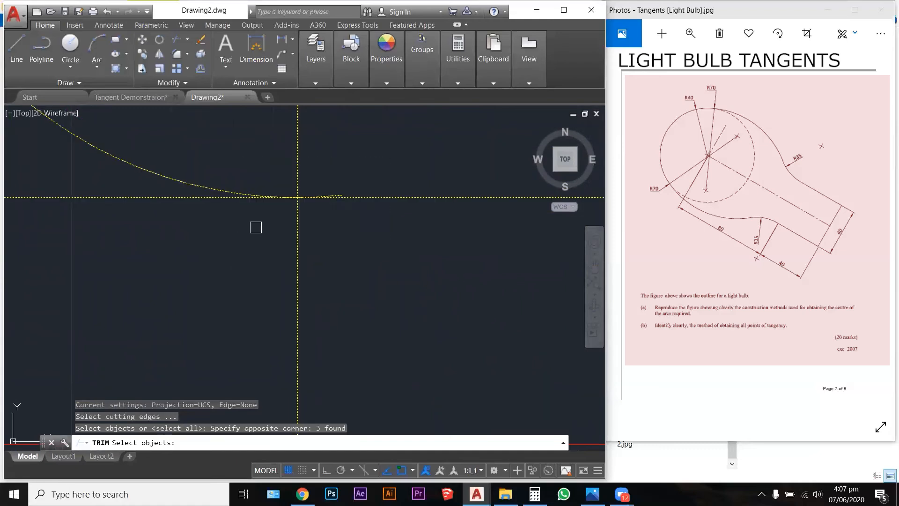
key(Return)
scroll(339, 190, up, 3)
click(331, 206)
scroll(348, 188, down, 4)
scroll(339, 187, down, 3)
key(Escape)
- Trim the lower radius 35 fillet arc where it overshoots the vertical line through B
scroll(353, 281, up, 4)
text(tr)
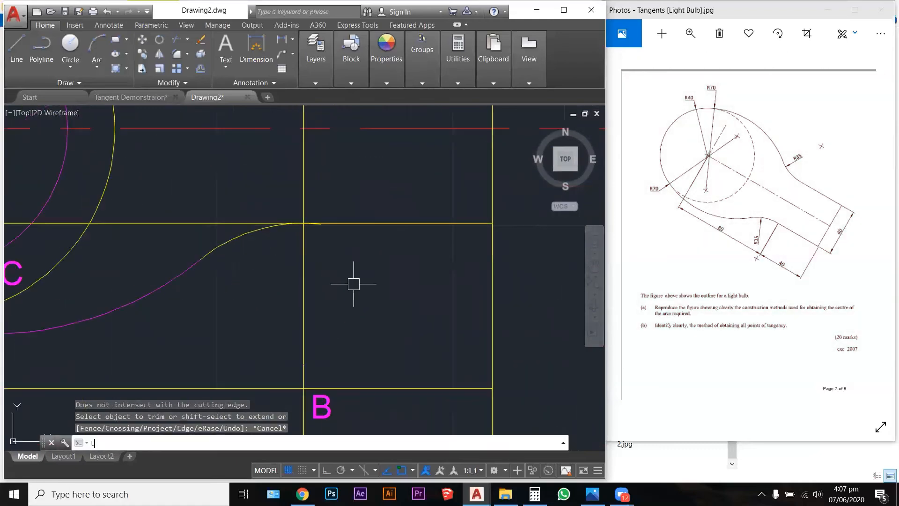
key(Return)
click(386, 282)
click(236, 170)
scroll(307, 218, up, 4)
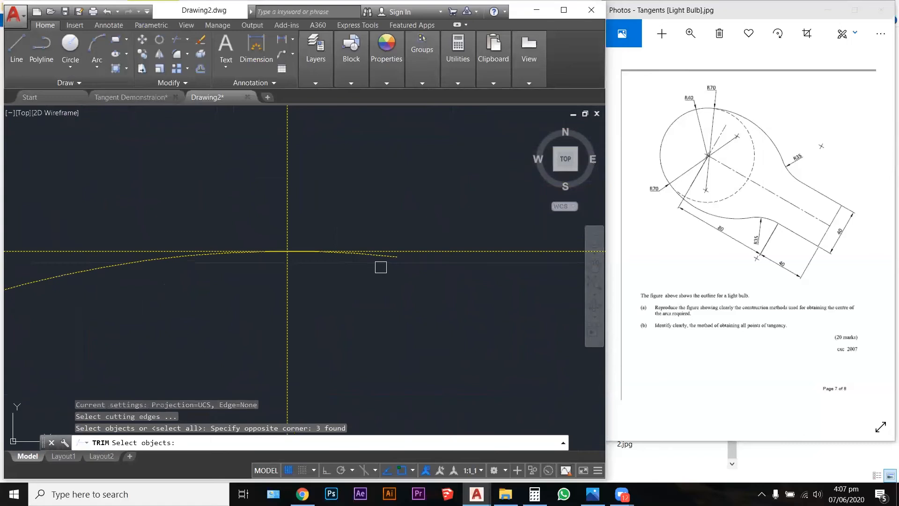
key(Return)
click(391, 261)
scroll(389, 239, down, 5)
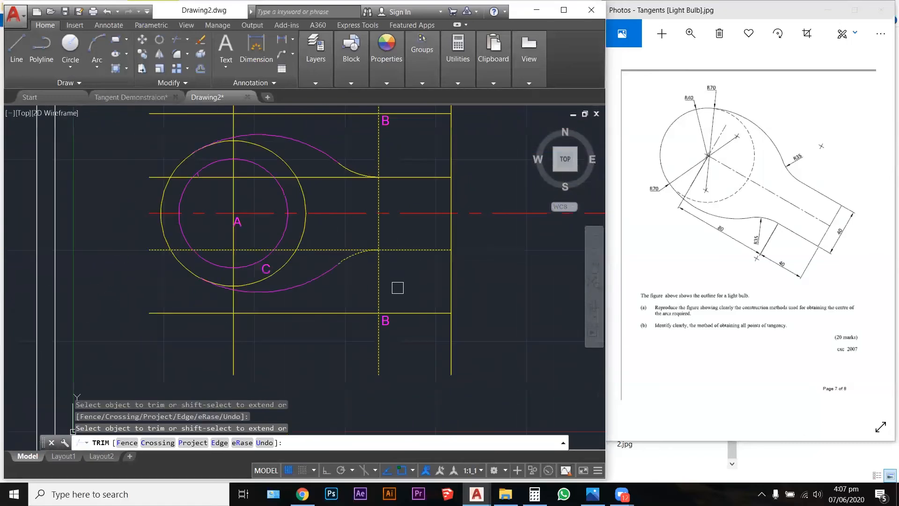
key(Escape)
key(Escape)
key(Escape)
- Select the upper radius 70 arc and the upper radius 35 fillet arc in turn to inspect their centres
scroll(404, 297, down, 2)
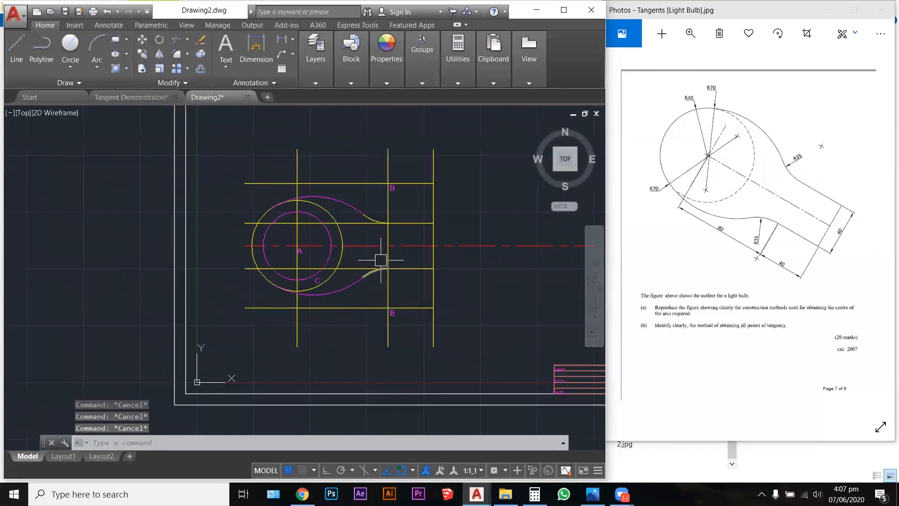
scroll(340, 235, up, 2)
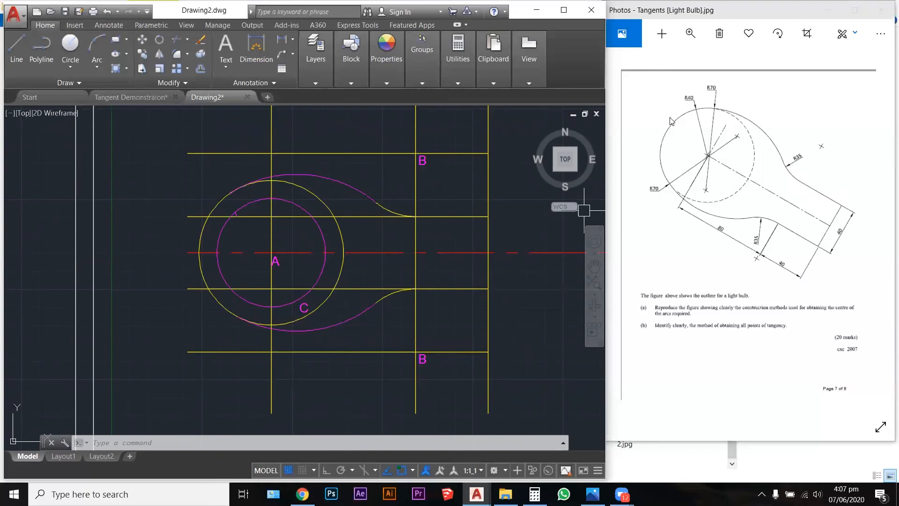
click(331, 182)
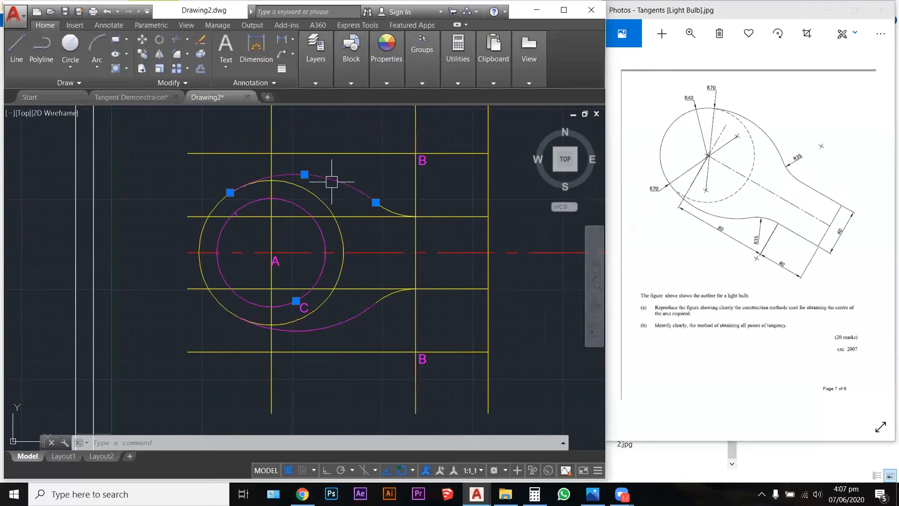
click(385, 209)
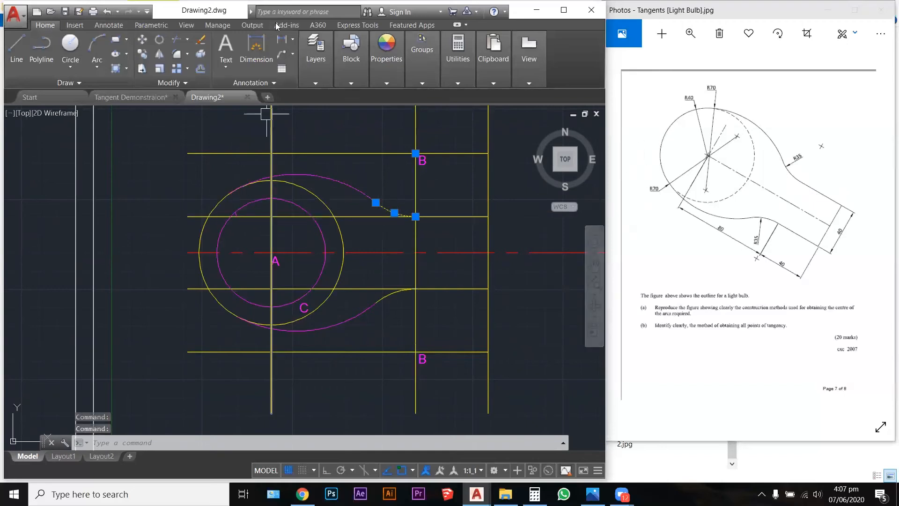
- Move the selected upper radius 35 fillet arc to the OUTLINE layer and clear the selection
click(323, 72)
click(445, 100)
click(403, 192)
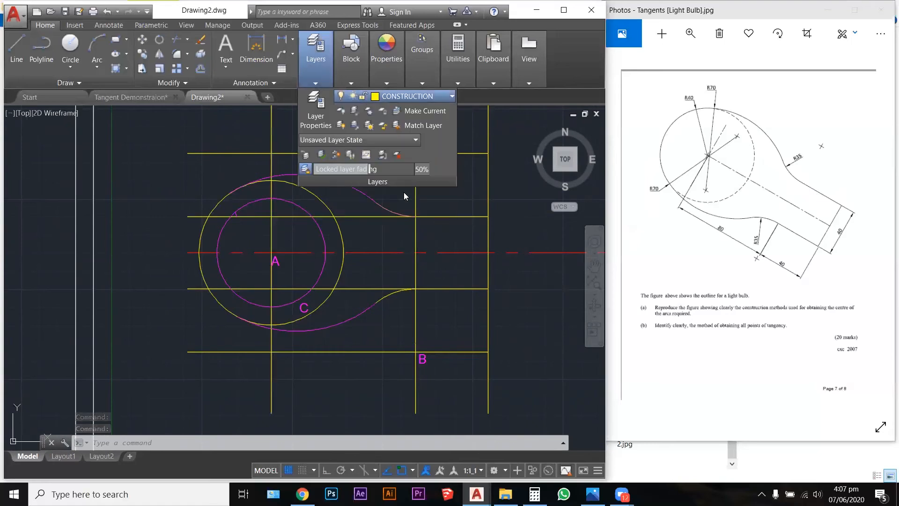
click(472, 191)
key(Escape)
key(Escape)
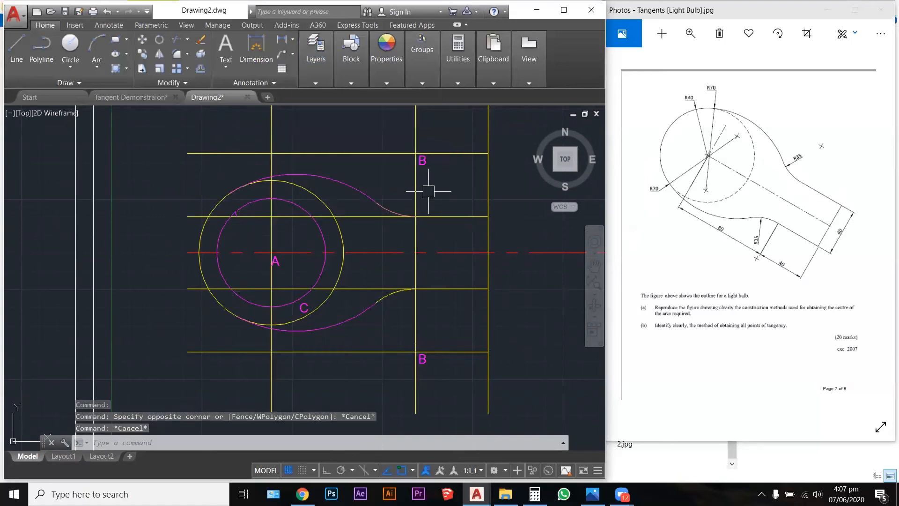
- Match the upper radius 35 arc's properties onto the other bulb arcs, the outer circle, both neck lines and the neck's end line
text(ma)
key(Return)
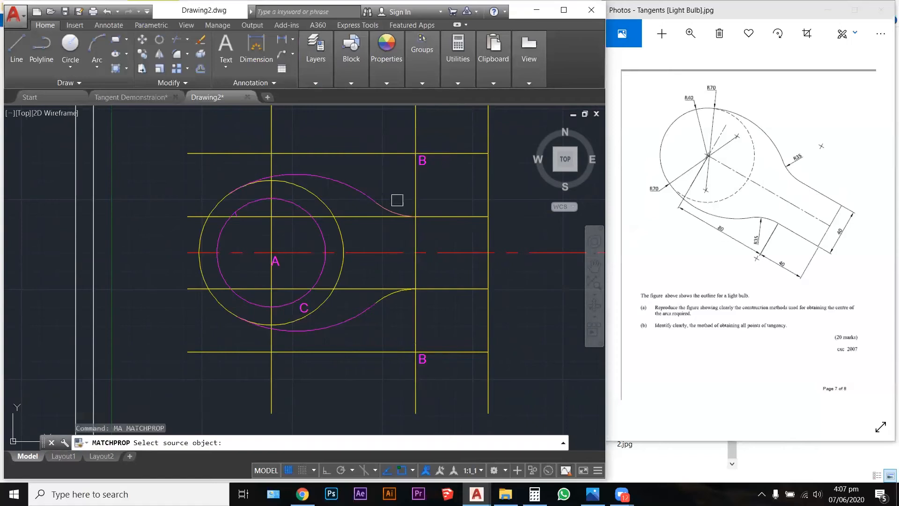
click(393, 206)
click(307, 176)
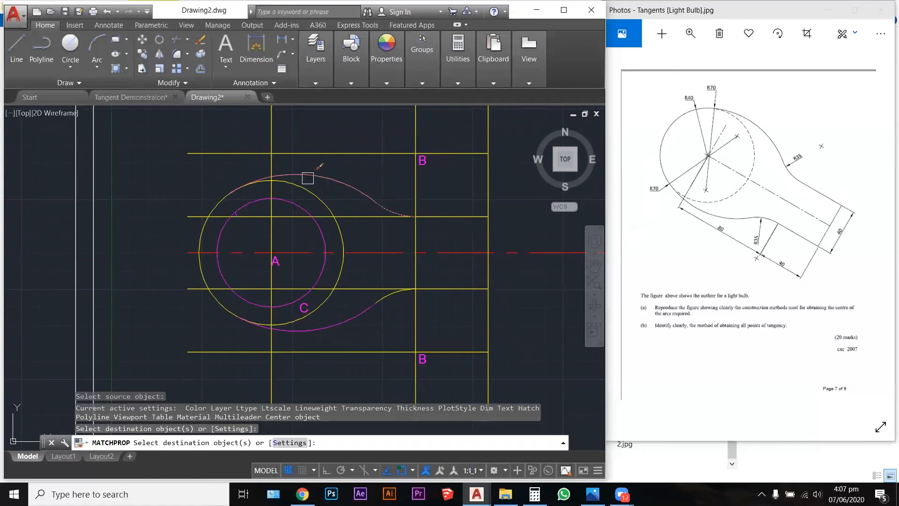
click(212, 200)
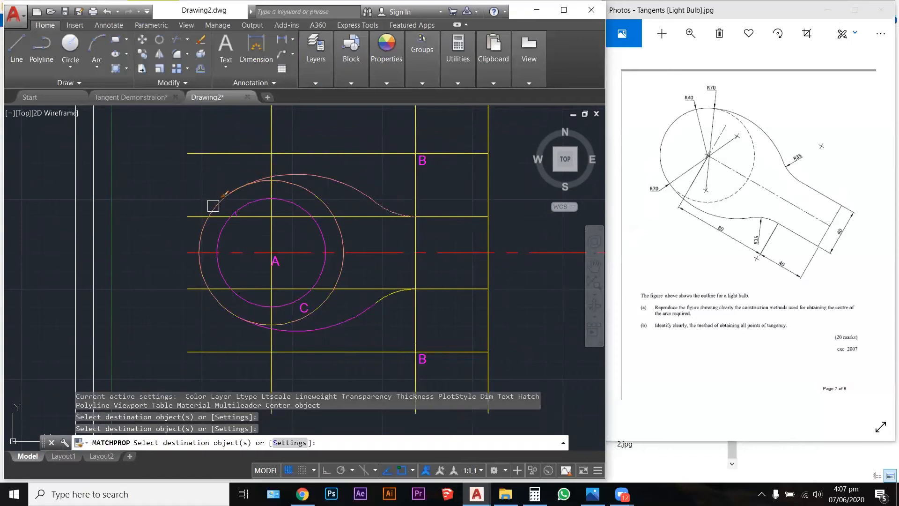
click(359, 322)
click(453, 293)
click(489, 266)
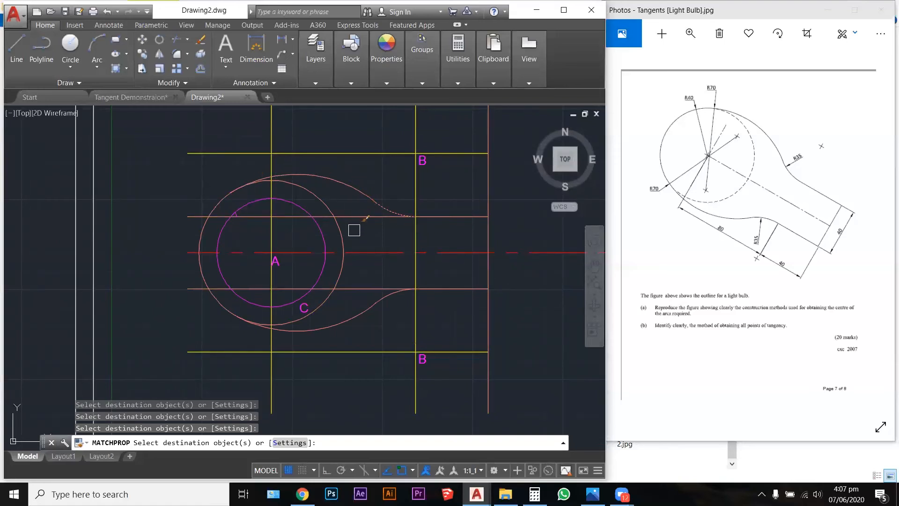
key(Escape)
key(Escape)
- Match the properties of the horizontal construction line through upper B onto the inner circle around A
text(MA)
key(Return)
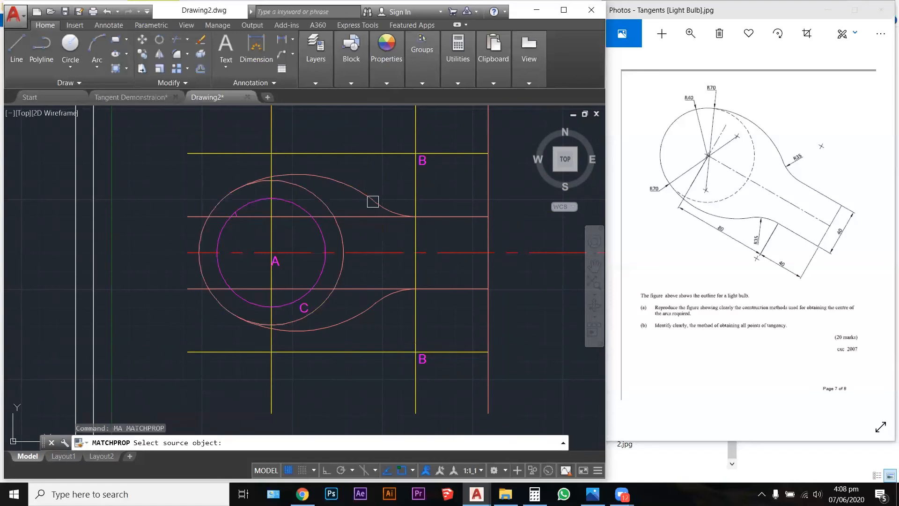
click(381, 153)
click(320, 231)
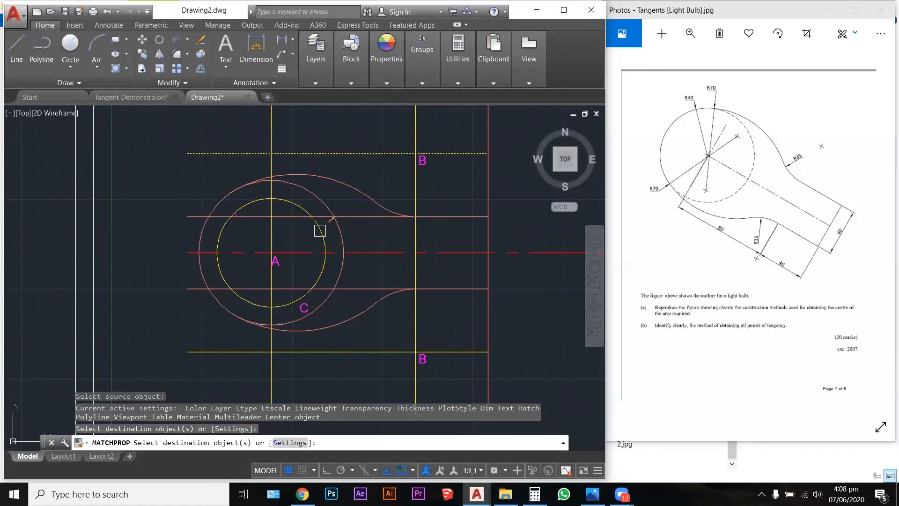
key(Escape)
key(Escape)
key(Escape)
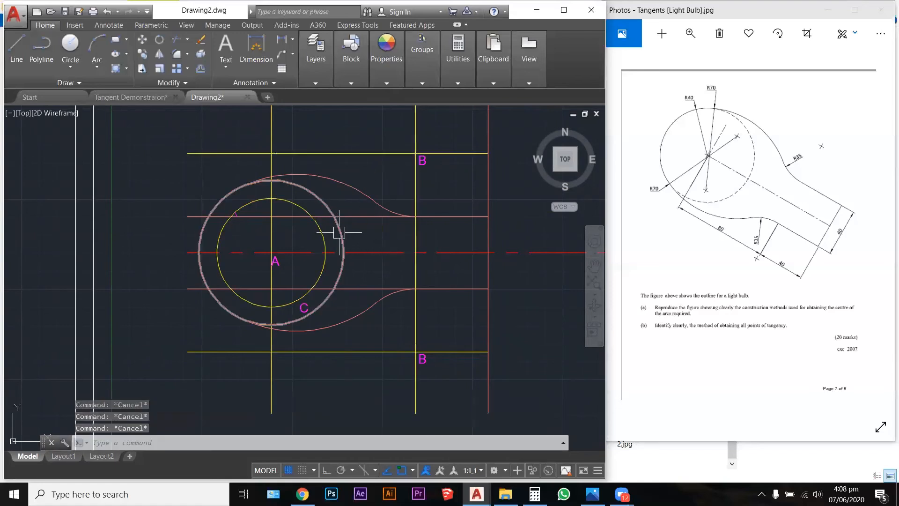
- Move the outer circle around A to the HIDDEN LINES layer and clear the selection
click(339, 231)
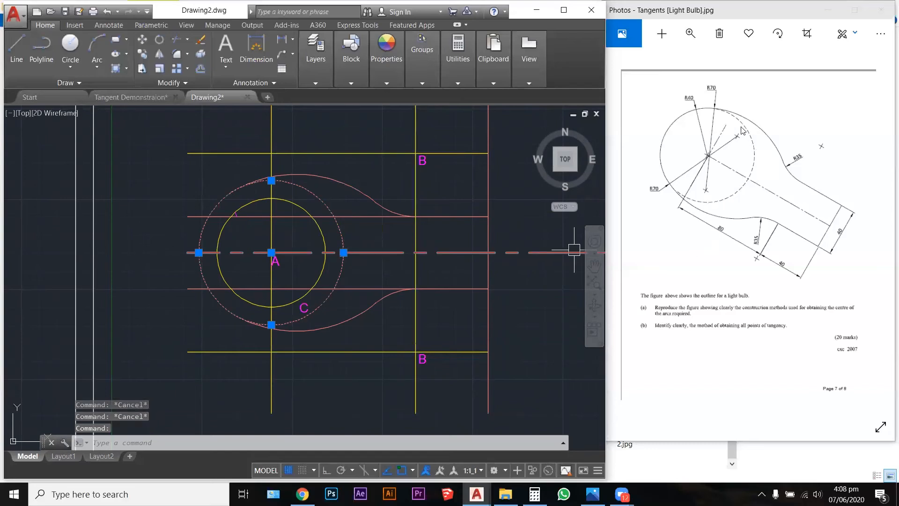
click(319, 83)
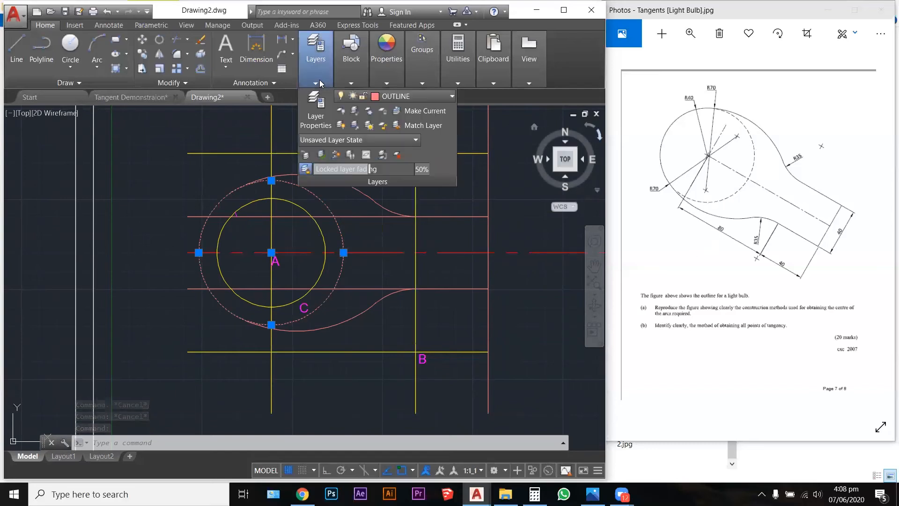
click(417, 96)
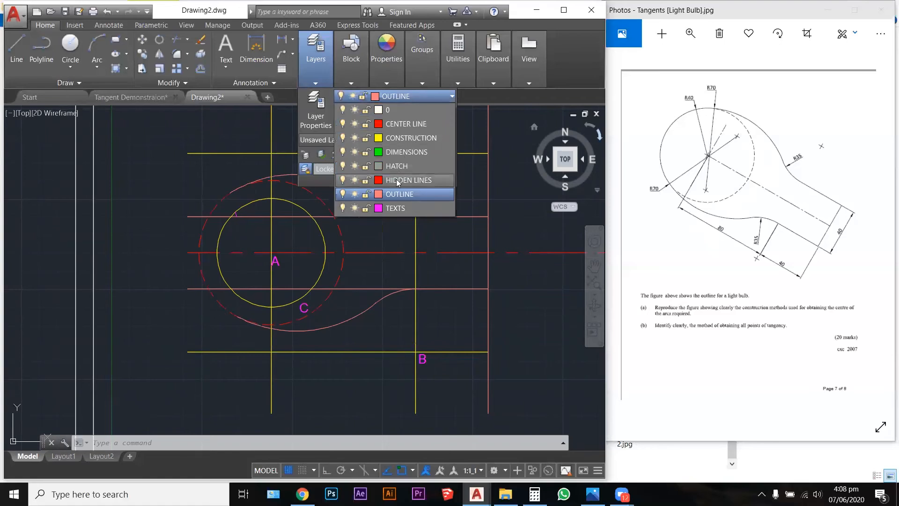
click(396, 180)
click(364, 224)
key(Escape)
key(Escape)
key(Escape)
key(Escape)
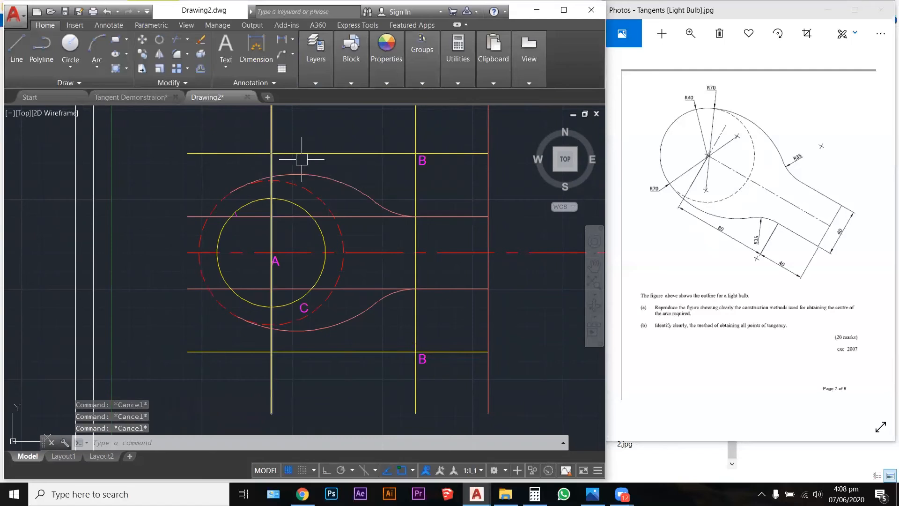
- Trim the dashed outer circle on the side facing away from the neck and erase its leftover piece by the centre line
text(tr)
key(Return)
click(304, 165)
click(191, 336)
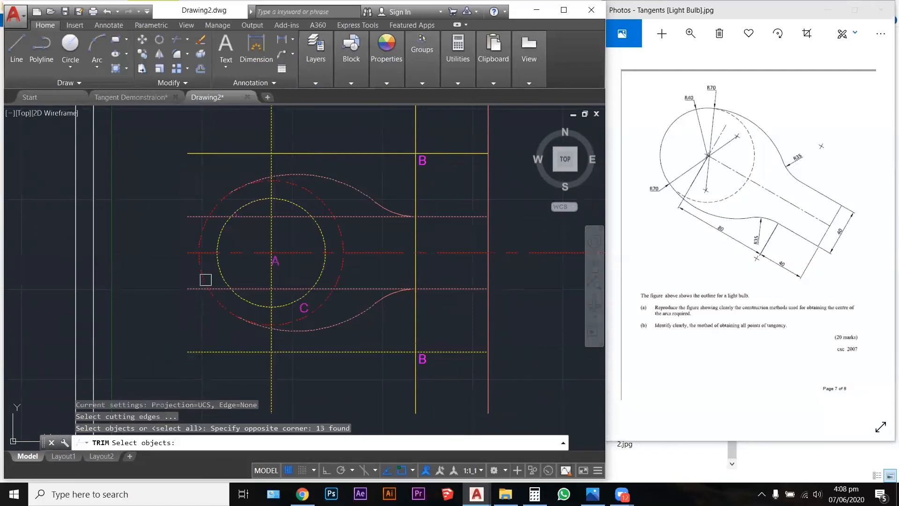
key(Return)
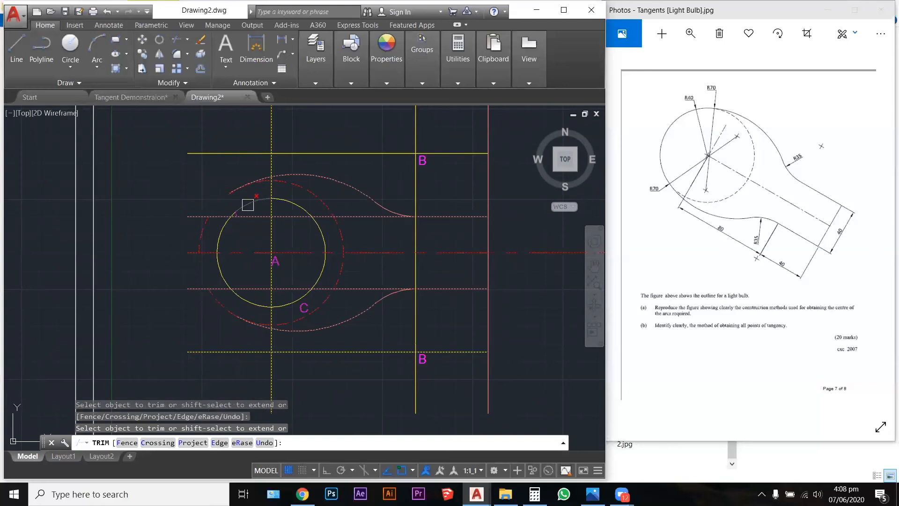
scroll(237, 226, up, 4)
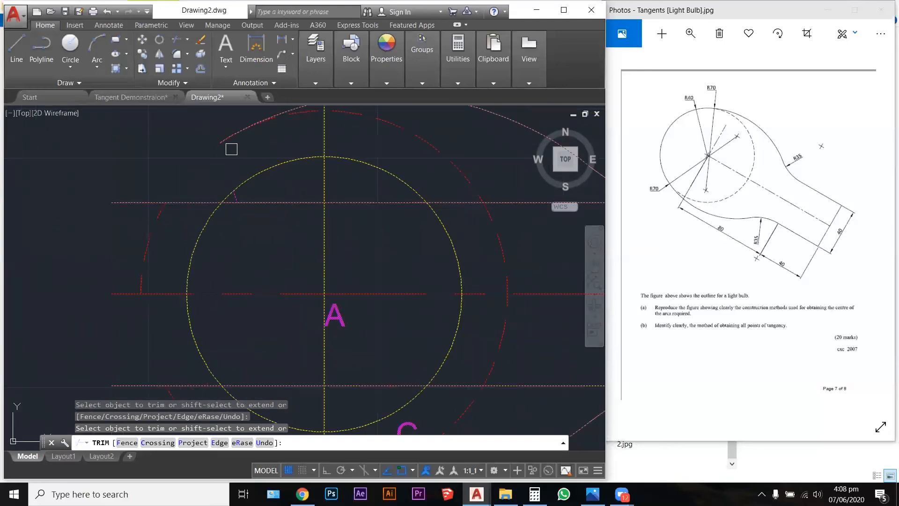
scroll(172, 234, down, 4)
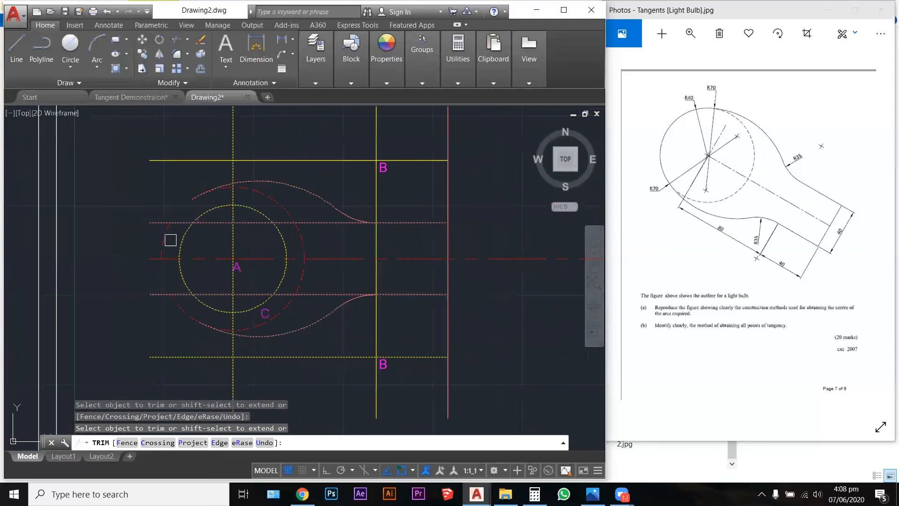
key(Escape)
click(164, 252)
key(Delete)
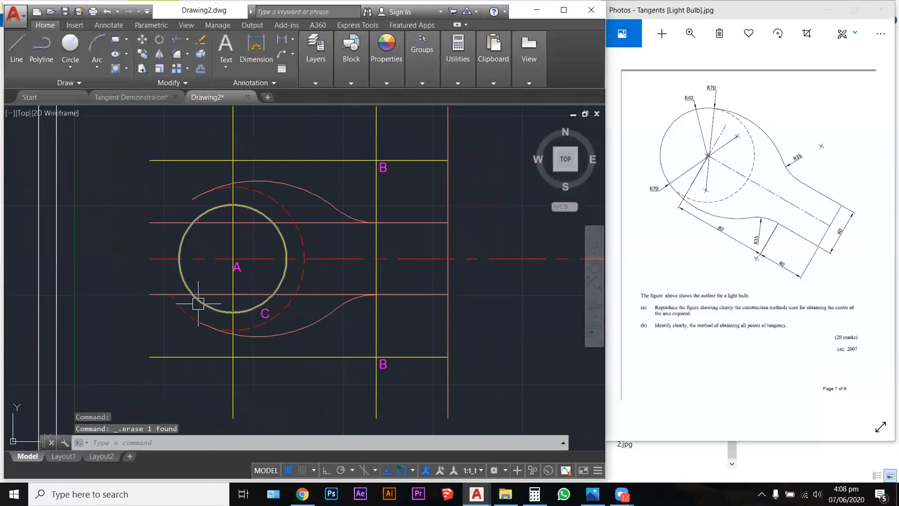
- Trim the remaining dashed circle piece back to the start of the lower radius 70 arc
key(Escape)
text(tr)
key(Return)
click(206, 316)
click(185, 311)
key(Return)
click(180, 312)
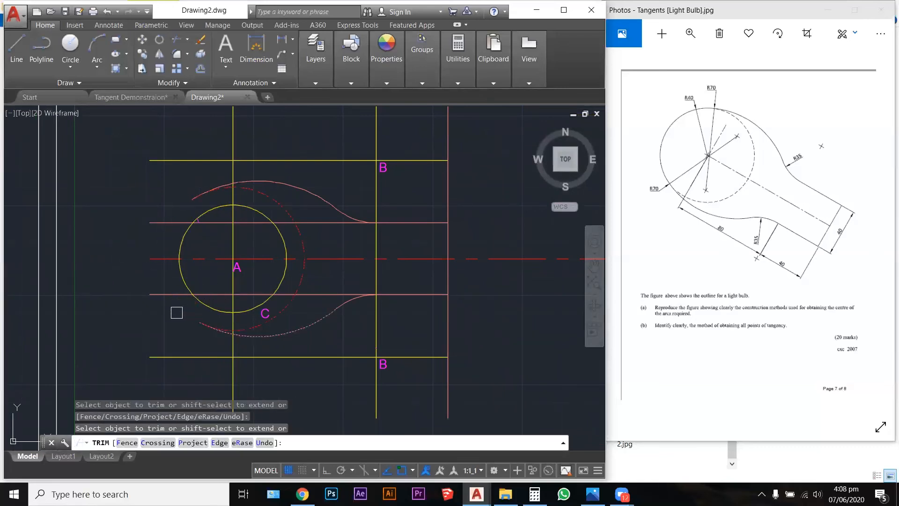
key(Escape)
- Erase the tiny stray arc between the inner circle and the upper neck line
scroll(172, 235, up, 5)
click(166, 225)
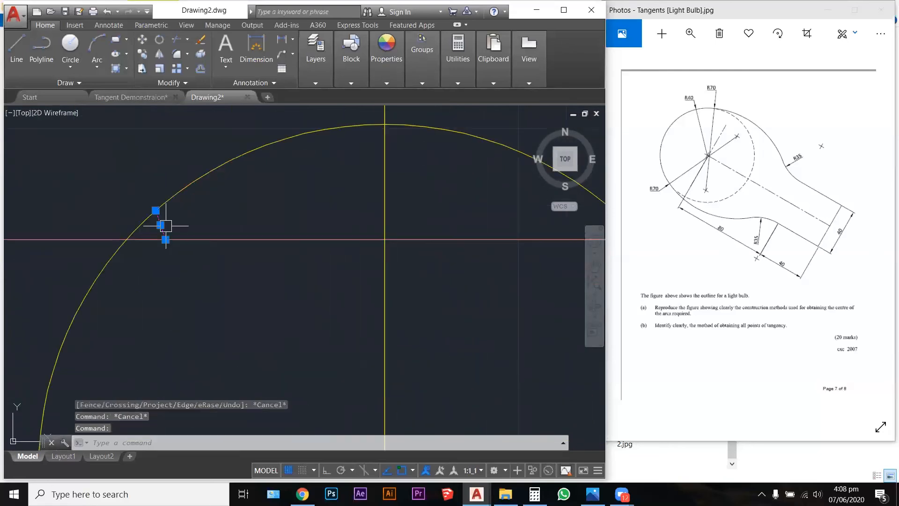
key(Delete)
scroll(311, 245, down, 4)
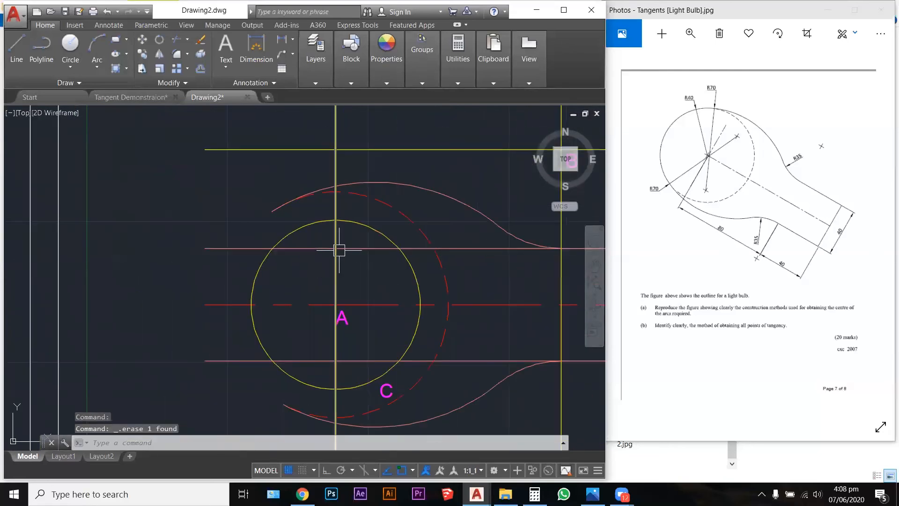
key(Escape)
key(Escape)
- Draw a circle of radius 40 centred on A
text(c)
key(Return)
click(335, 305)
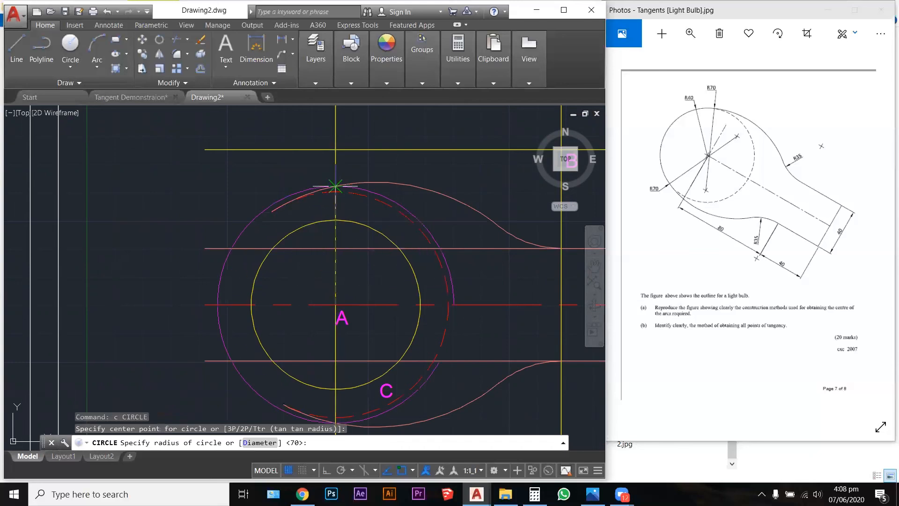
text(40)
key(Return)
key(Escape)
key(Escape)
- Trim the new radius 40 circle where it overlaps the dashed arc between the two radius 70 arcs
text(tr)
key(Return)
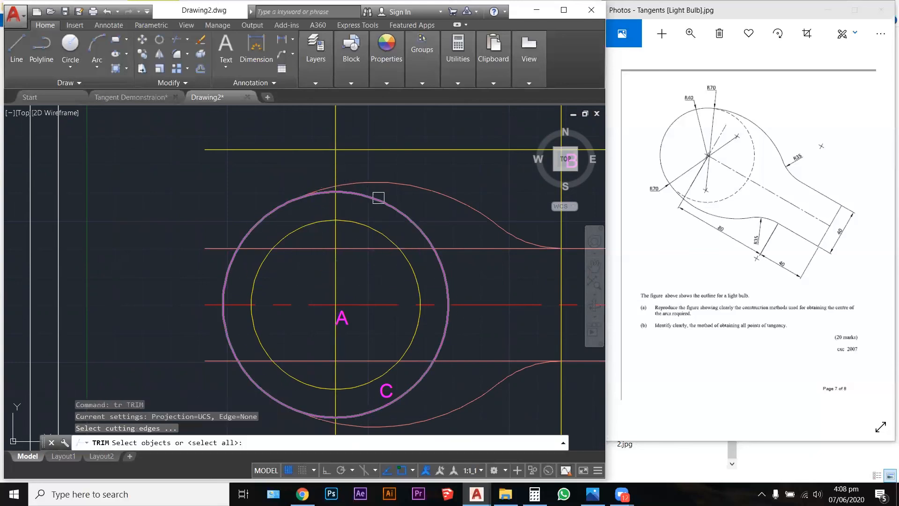
click(435, 159)
click(257, 386)
key(Return)
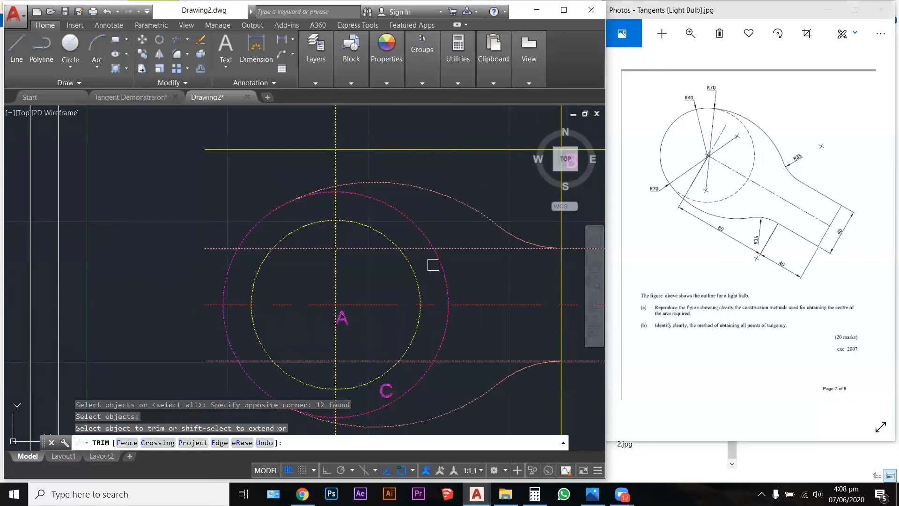
scroll(411, 217, up, 6)
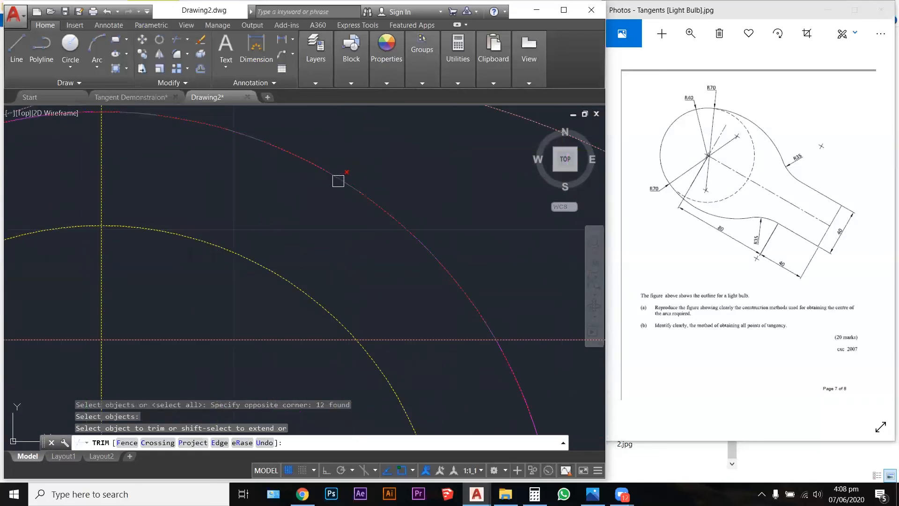
scroll(320, 204, down, 6)
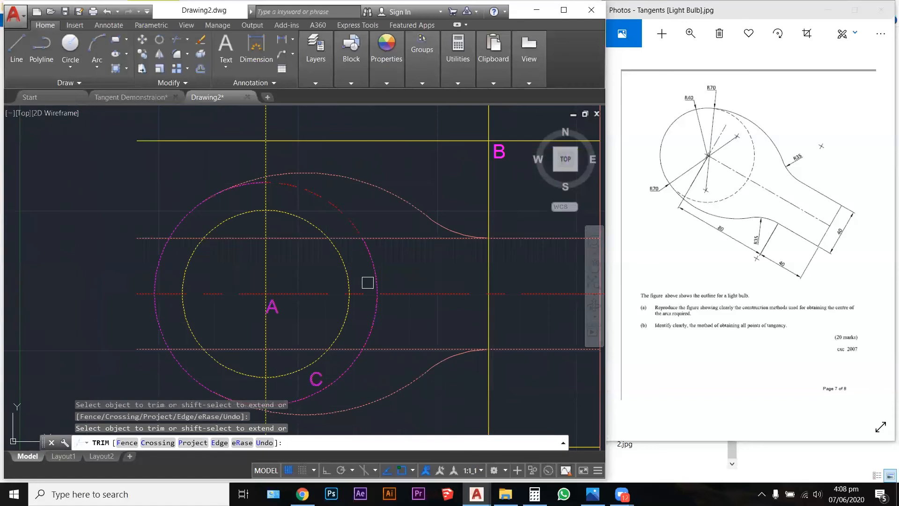
scroll(355, 370, up, 2)
scroll(329, 394, up, 3)
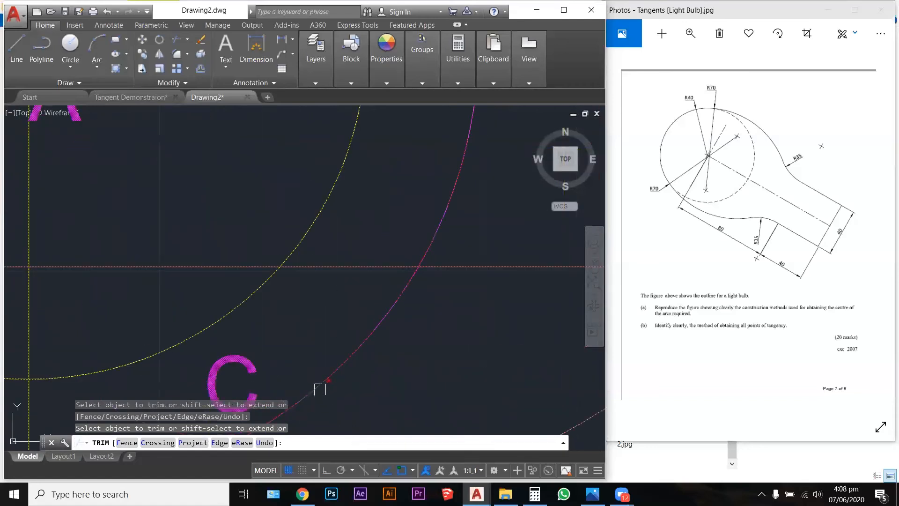
scroll(436, 330, down, 5)
scroll(375, 346, up, 5)
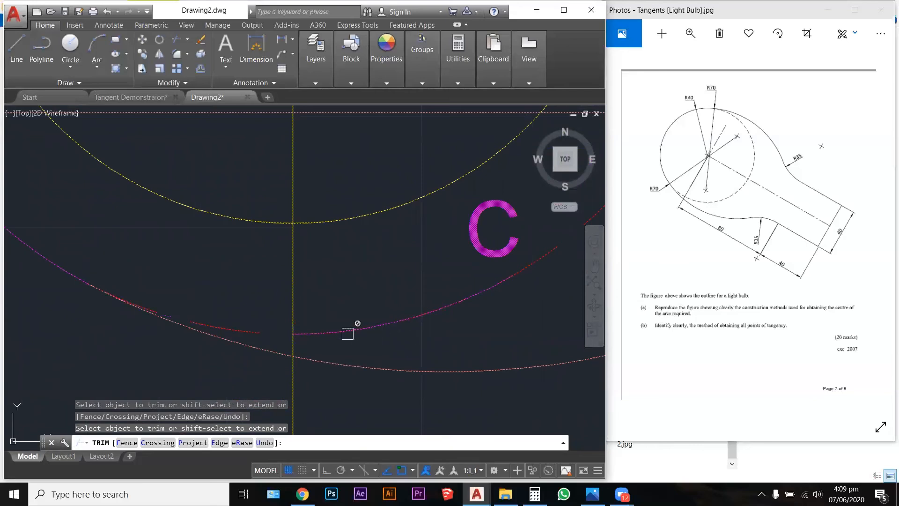
scroll(347, 333, down, 6)
click(375, 297)
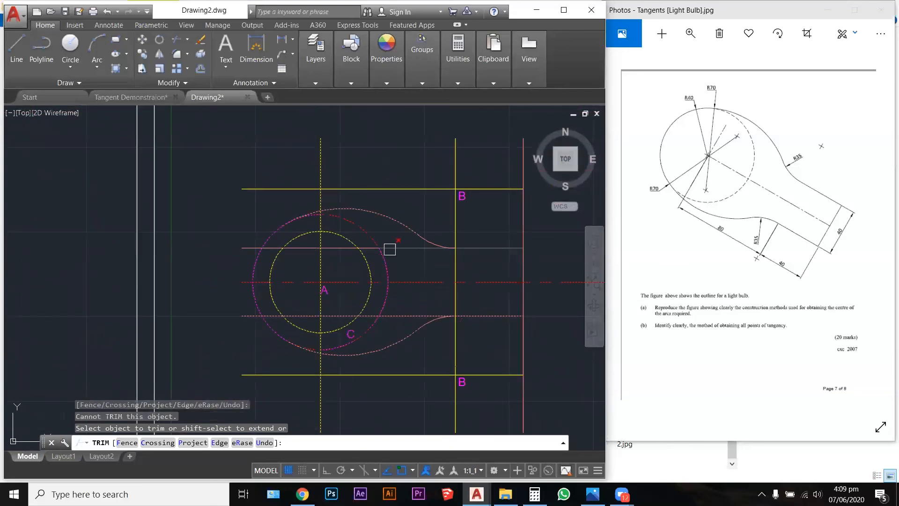
scroll(389, 249, up, 8)
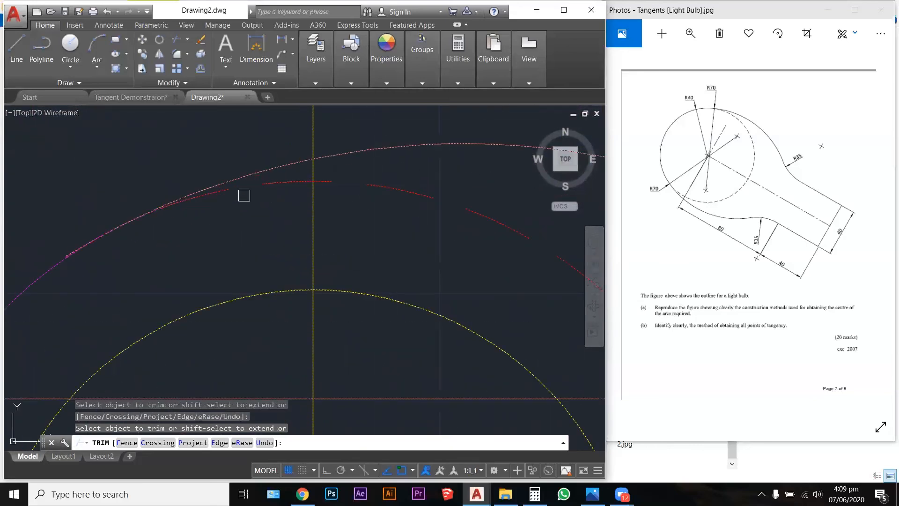
scroll(246, 192, down, 6)
key(Escape)
key(Escape)
key(Escape)
- Erase the leftover radius 40 arc pieces lying over the dashed arc on the neck side and below C
scroll(327, 258, up, 6)
click(325, 271)
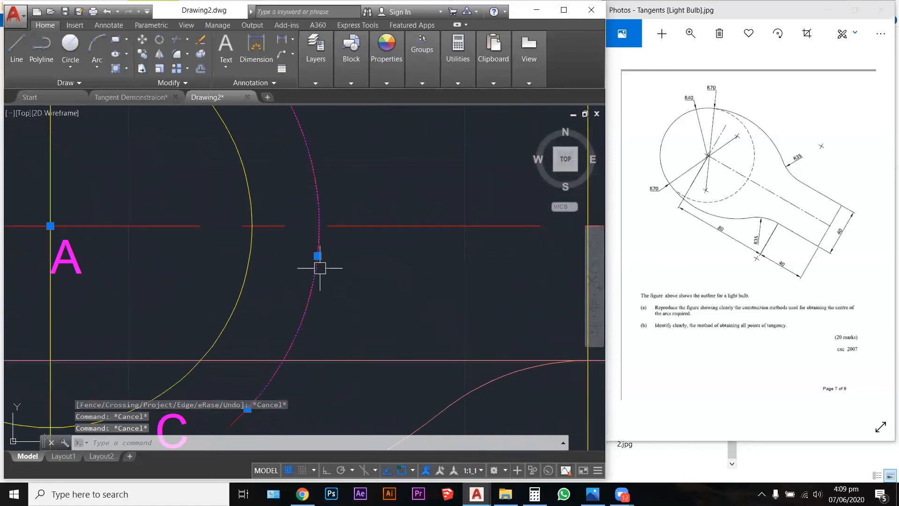
key(Delete)
scroll(375, 257, down, 5)
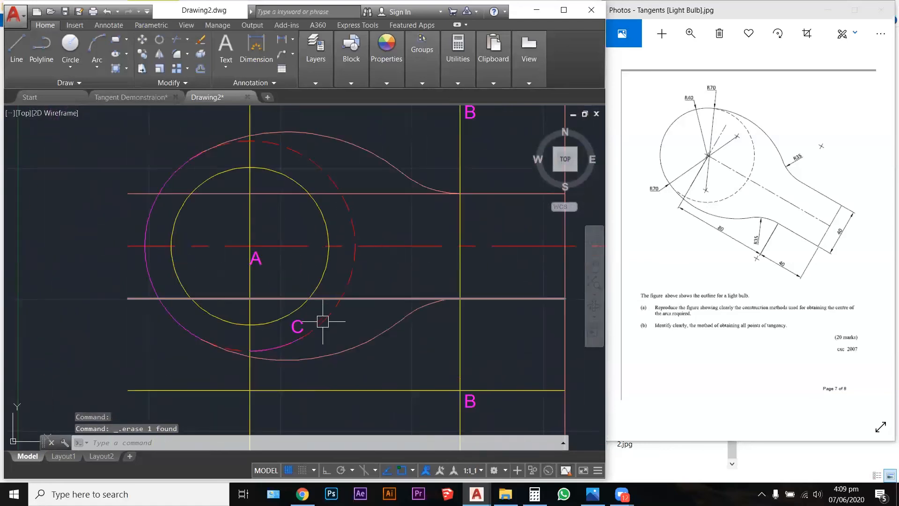
click(297, 344)
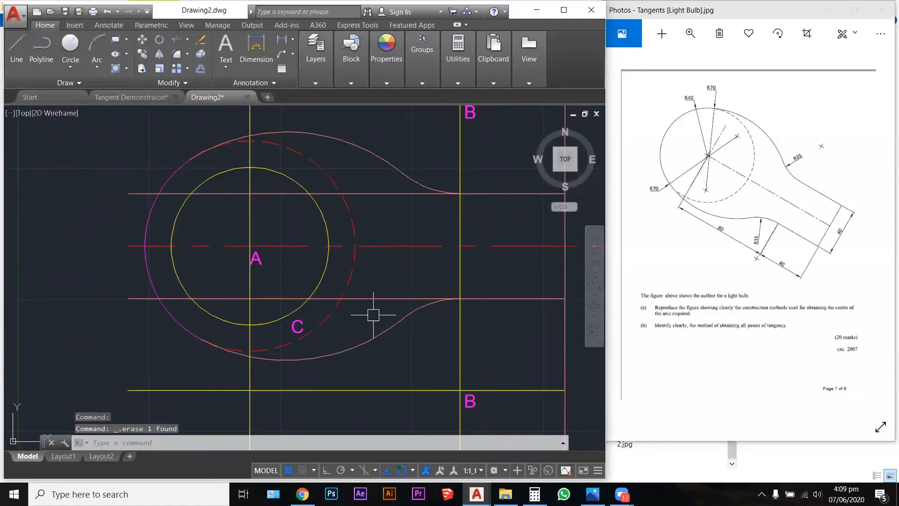
key(Escape)
key(Escape)
- Match the upper radius 70 arc's properties onto the remaining radius 40 arc that closes the bulb
text(ma)
key(Return)
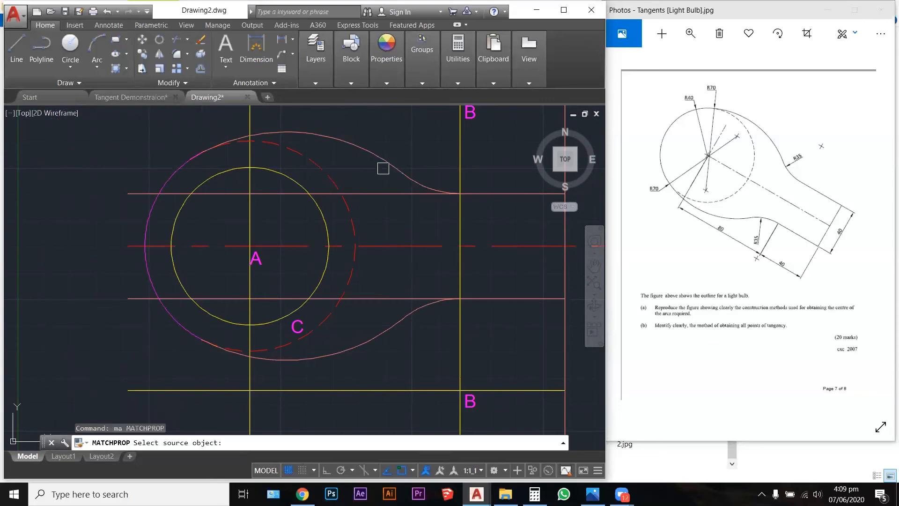
click(387, 164)
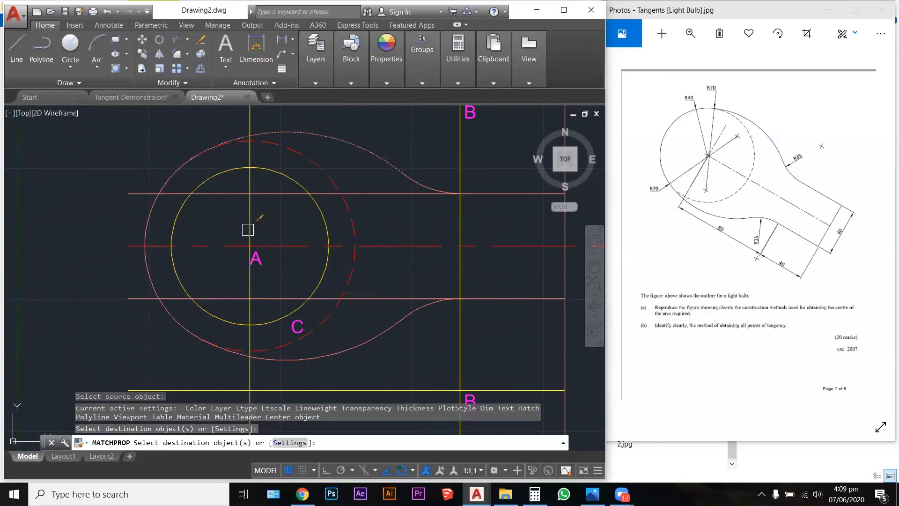
key(Escape)
key(Escape)
key(Escape)
key(Escape)
scroll(221, 293, down, 3)
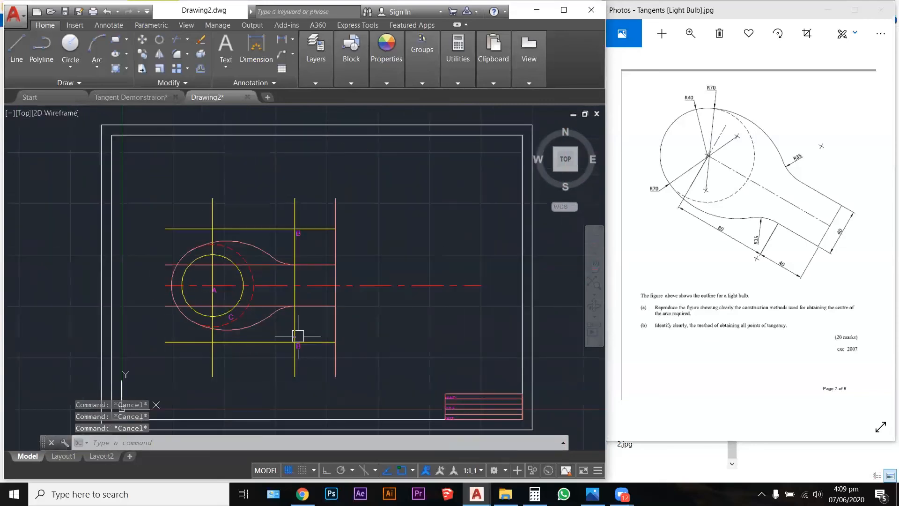
- Try to join the upper neck line to the neighbouring upper curve with a zero-radius fillet
scroll(305, 322, up, 2)
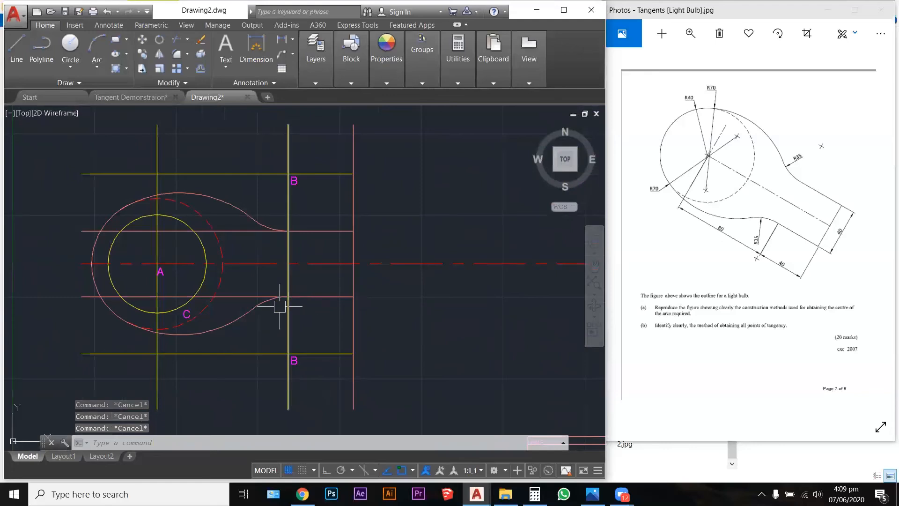
click(252, 297)
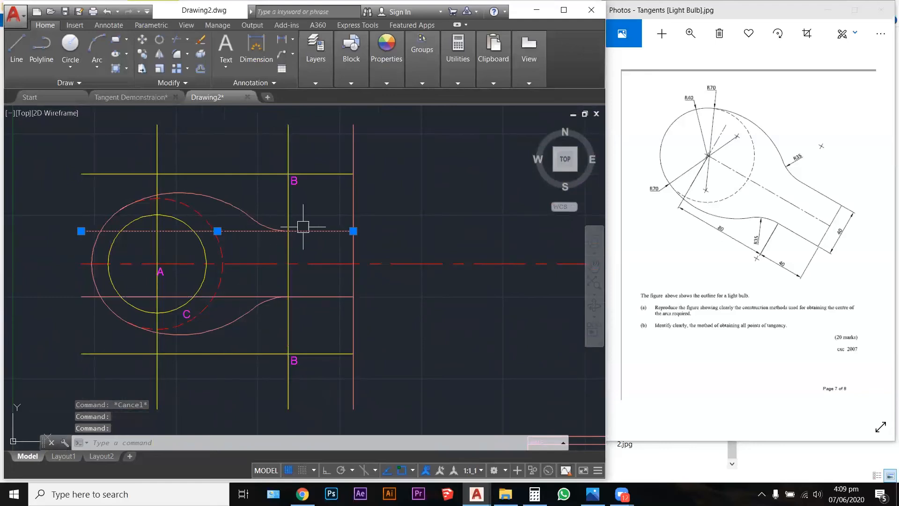
key(Escape)
text(f)
key(Return)
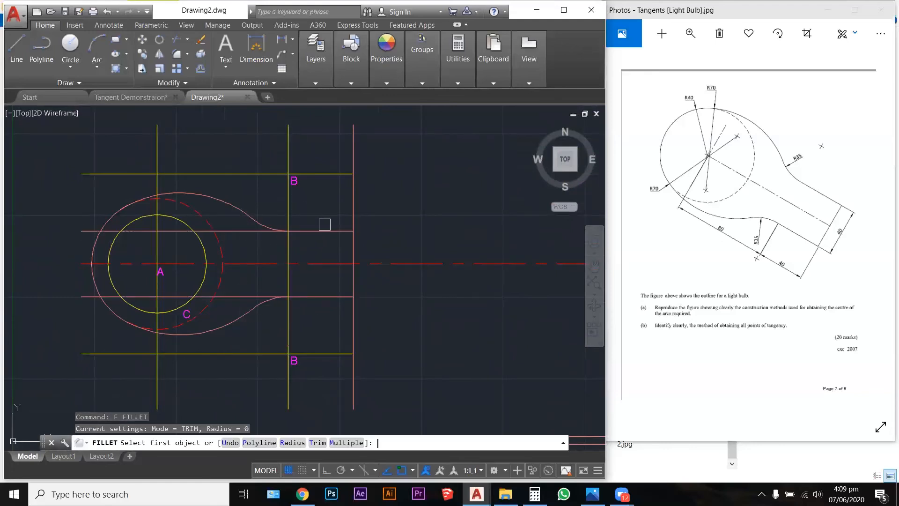
click(328, 230)
click(266, 223)
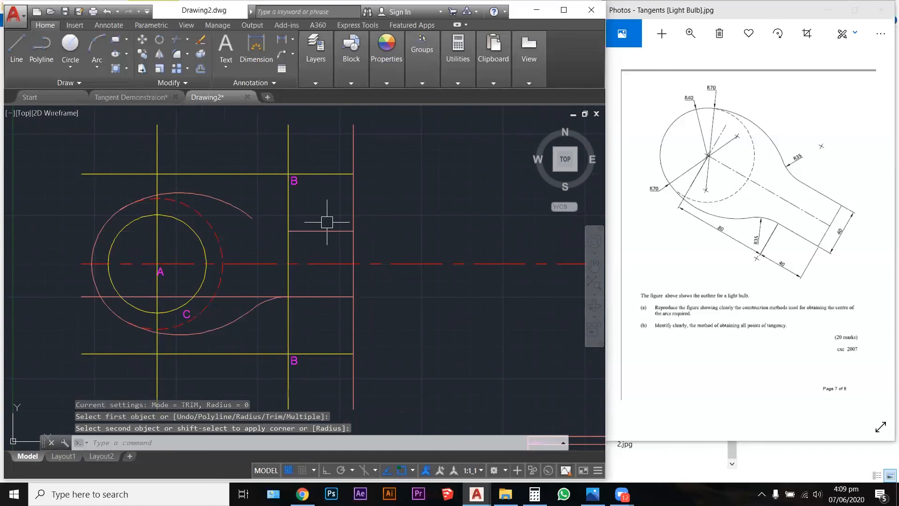
key(ctrl+z)
key(Escape)
key(Escape)
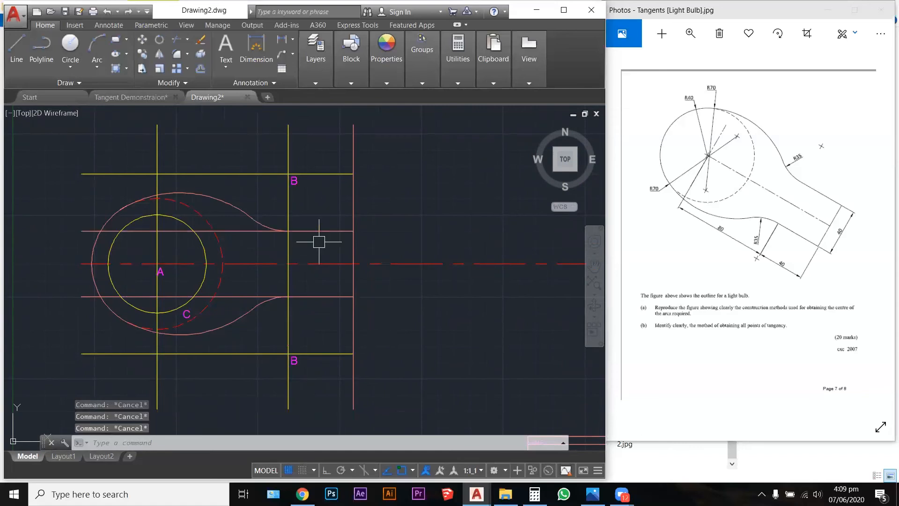
- Trim both horizontal neck lines back to where they meet the neck arcs at the vertical line through B
scroll(291, 234, up, 2)
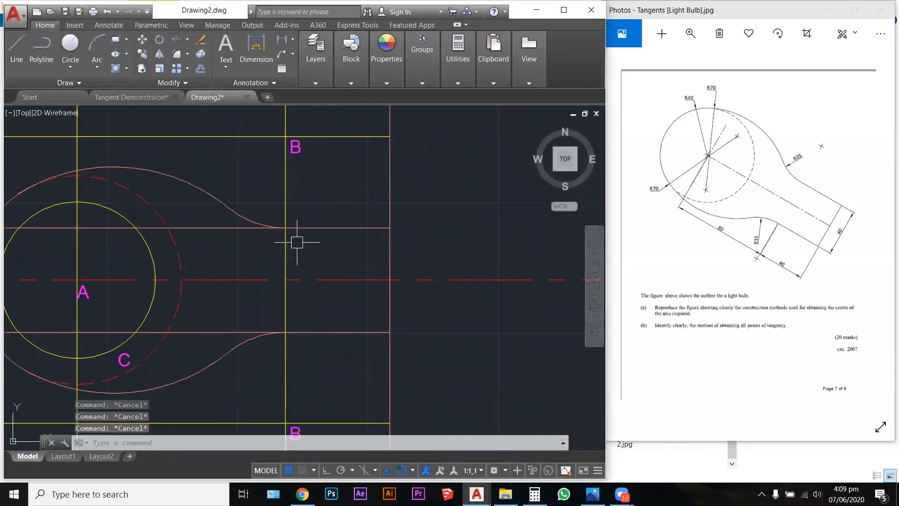
text(tr)
key(Return)
click(315, 192)
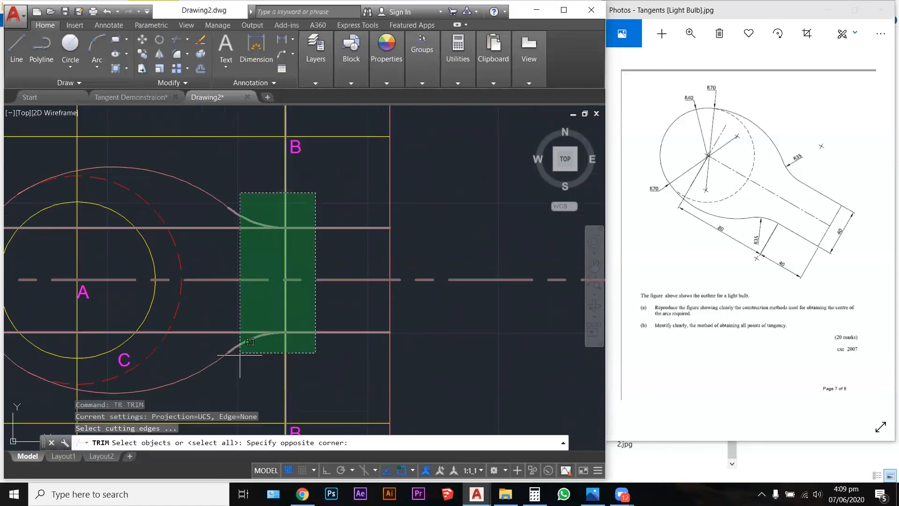
click(239, 355)
key(Return)
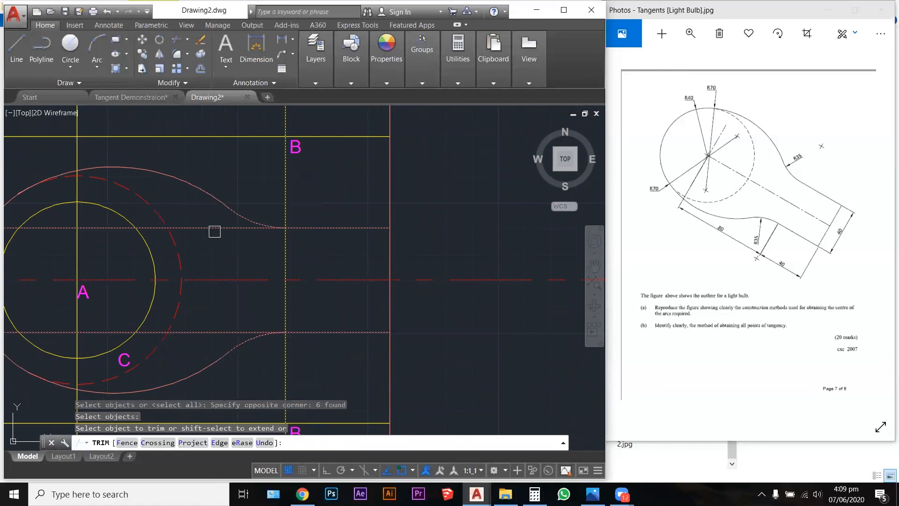
click(214, 229)
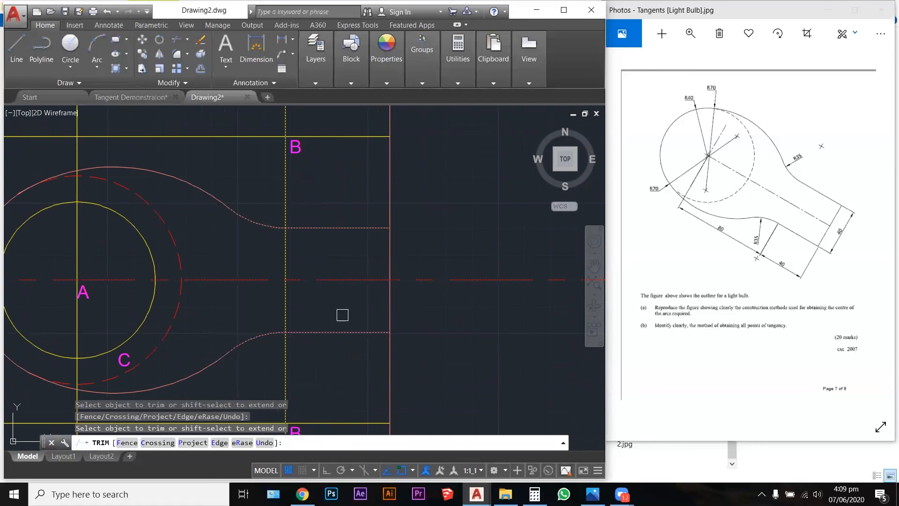
scroll(342, 315, down, 4)
key(Escape)
key(Escape)
key(Escape)
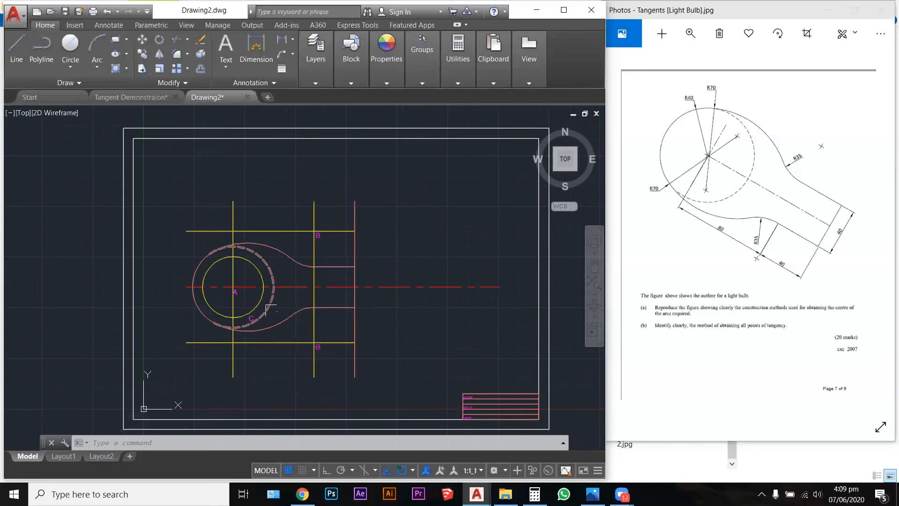
- Close the neck's end with zero-radius fillets between the vertical end line and the upper and lower neck lines
scroll(211, 309, up, 2)
text(f)
key(Return)
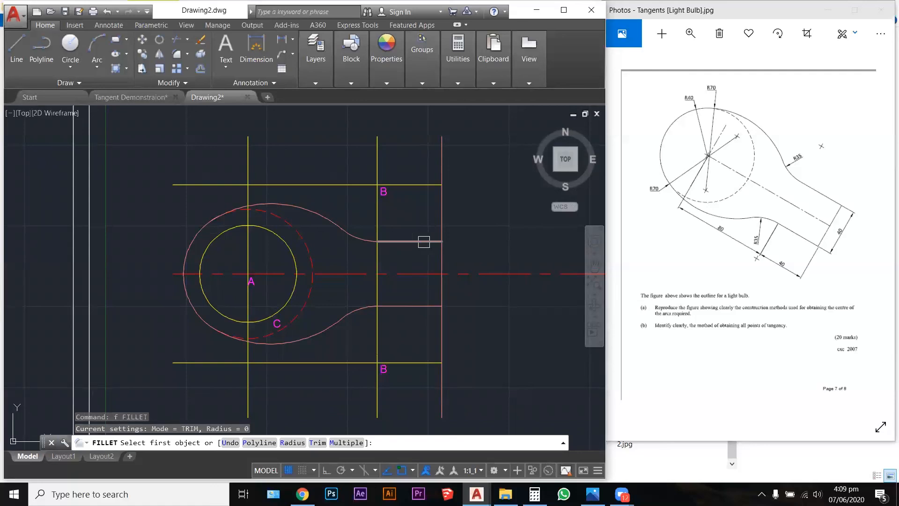
click(424, 241)
click(439, 253)
key(Return)
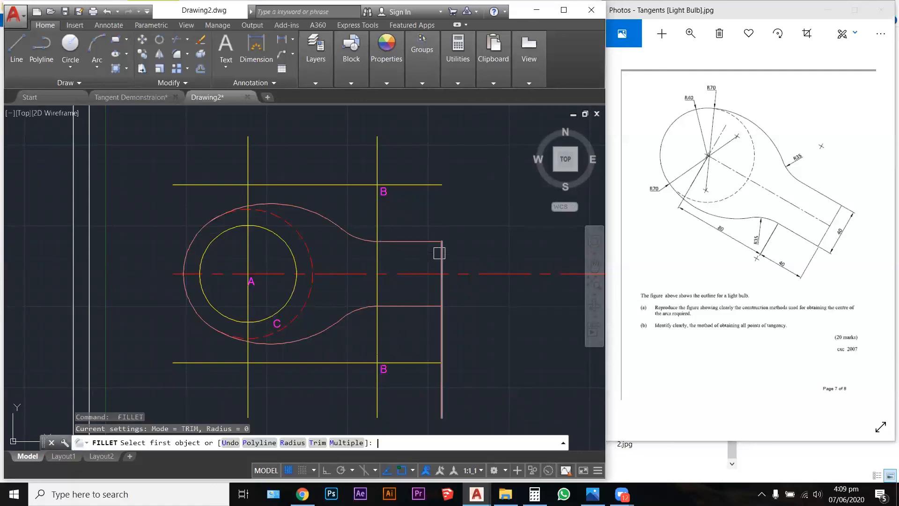
click(428, 305)
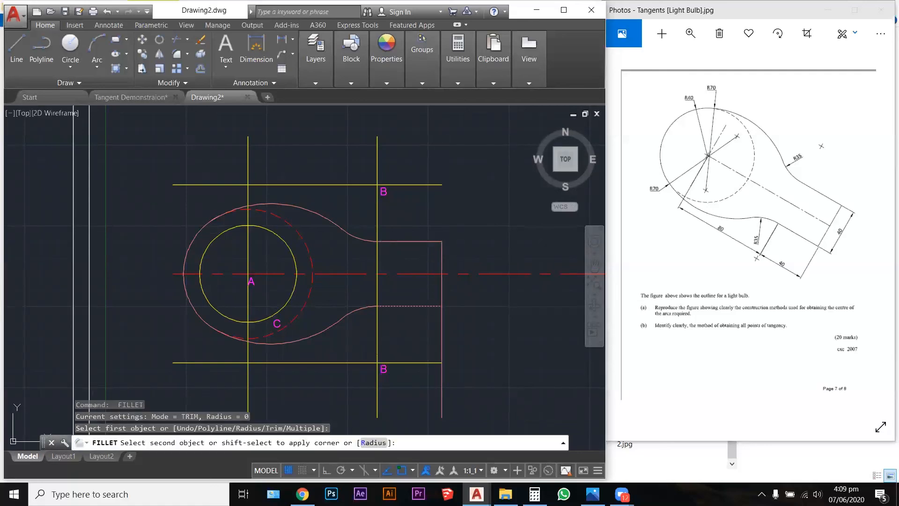
click(437, 294)
key(Escape)
key(Escape)
key(Escape)
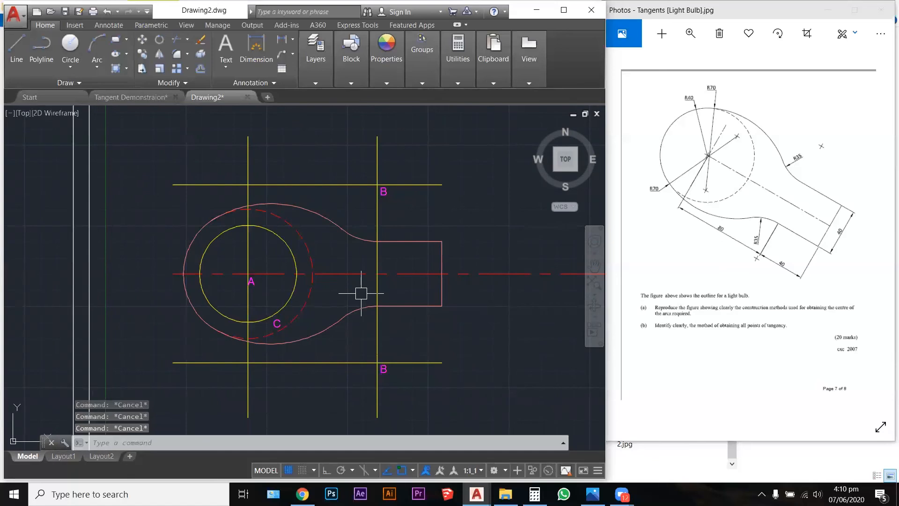
- Make the construction layer current
scroll(361, 293, down, 4)
scroll(389, 297, up, 4)
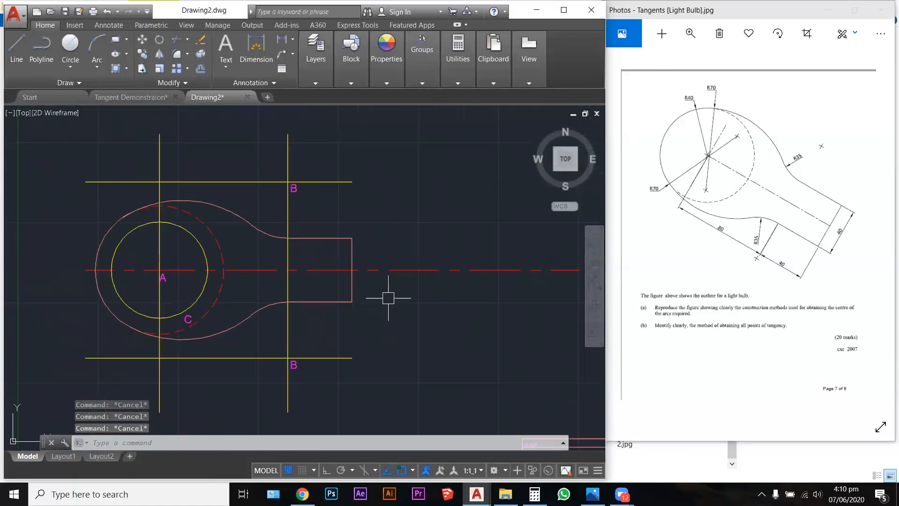
scroll(187, 309, up, 2)
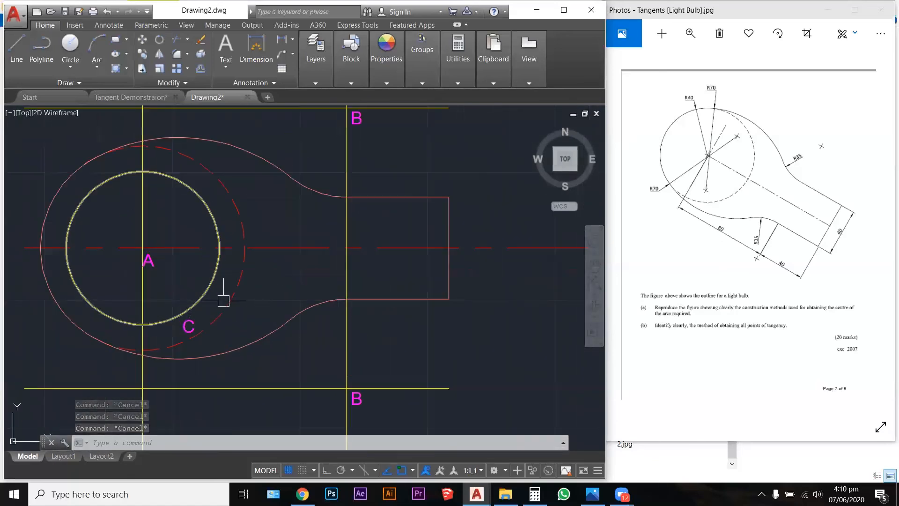
scroll(291, 325, down, 2)
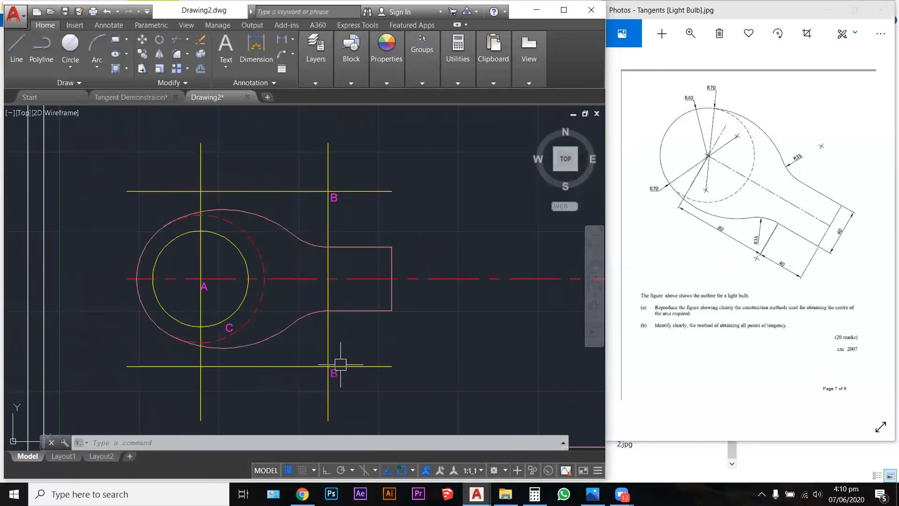
mouse_move(337, 51)
mouse_move(316, 80)
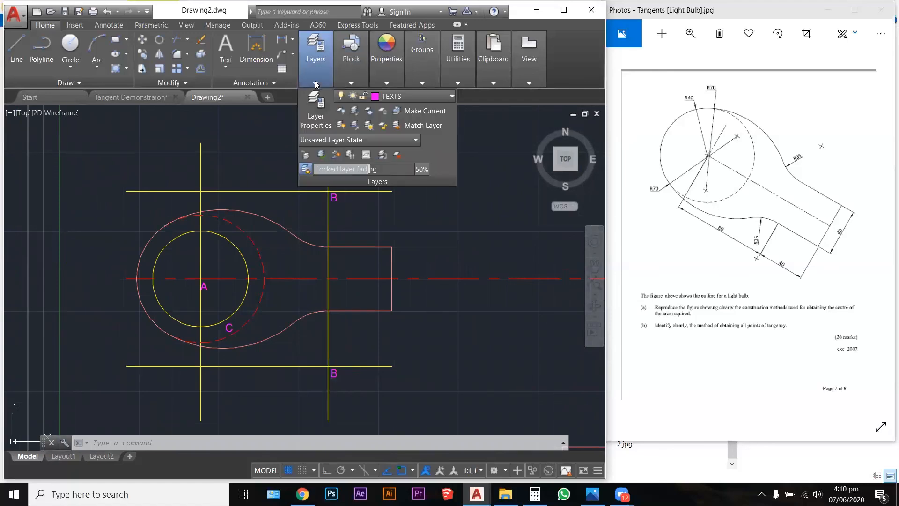
click(391, 96)
click(410, 139)
click(409, 311)
click(418, 353)
click(222, 323)
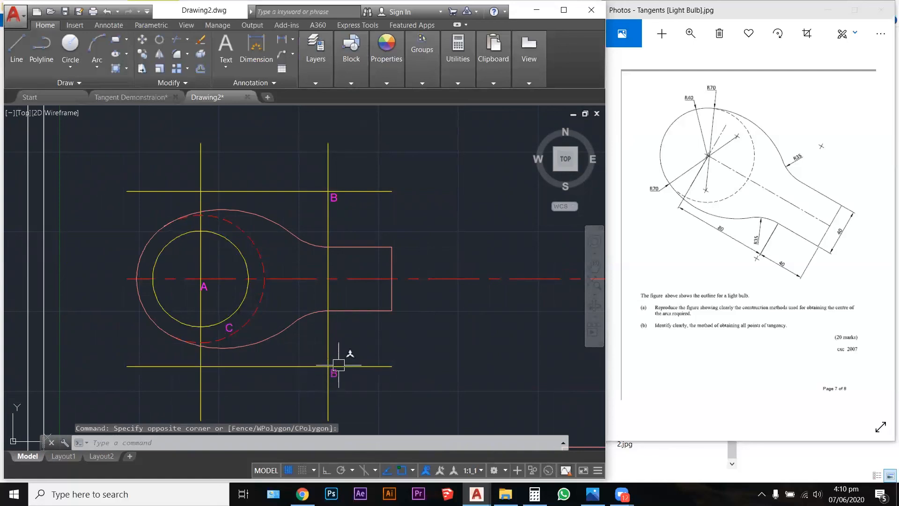
key(Escape)
- Draw two construction circles of radius 105, one centred on the lower B and one on the upper B
text(c)
key(Return)
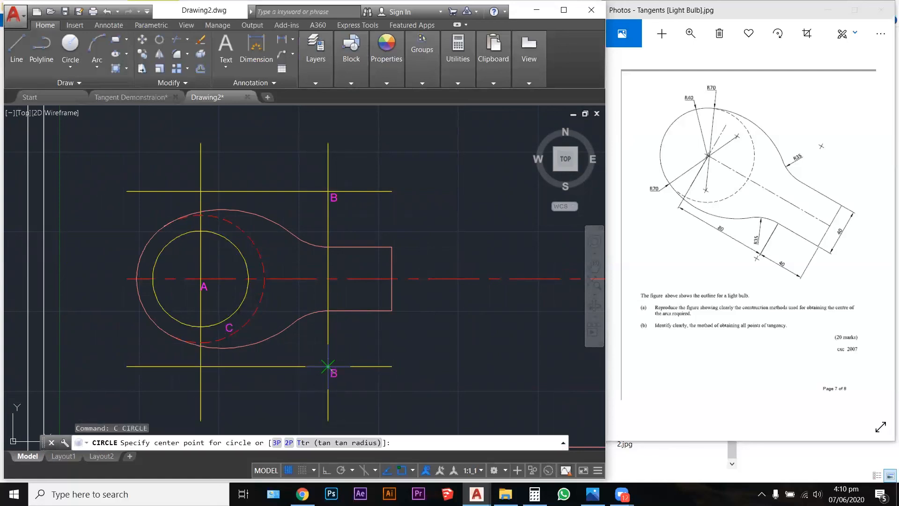
click(328, 365)
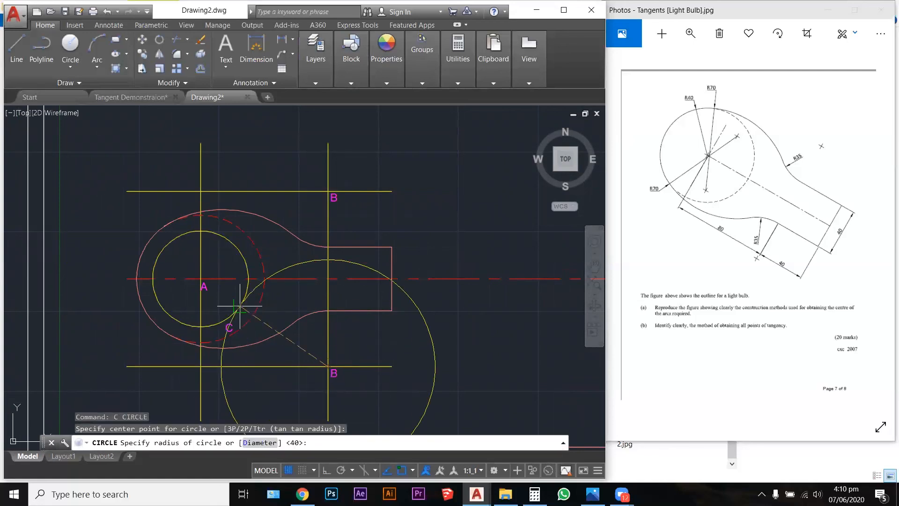
text(105)
key(Return)
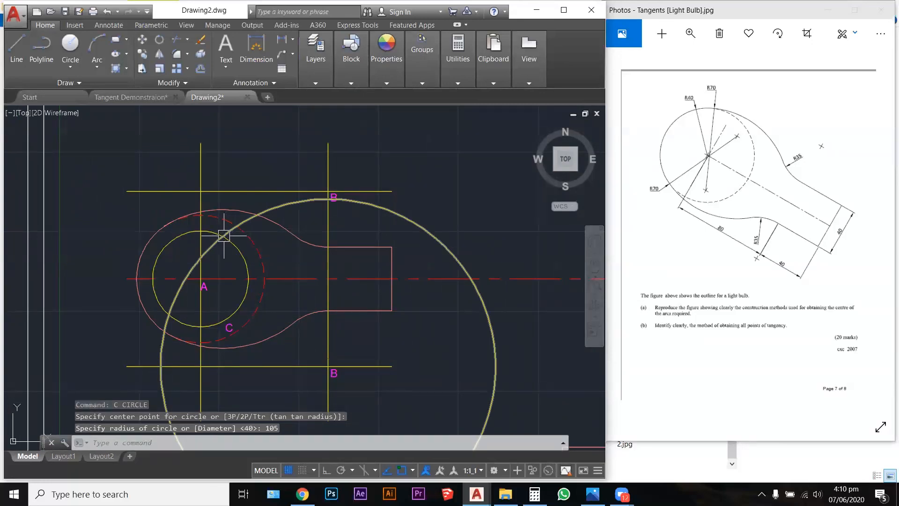
key(Return)
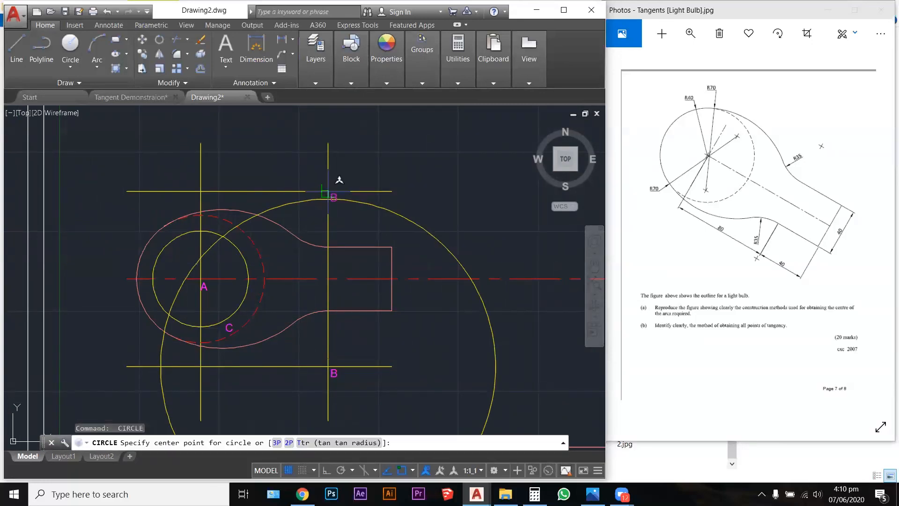
click(328, 191)
text(105)
key(Return)
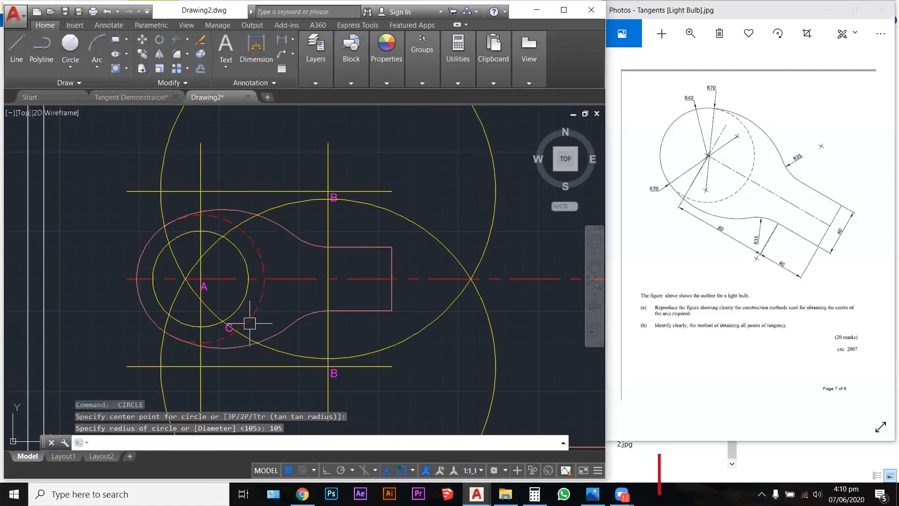
- Copy label C from the lower crossing of the inner circle and radius 105 circle to the matching upper crossing
scroll(243, 322, up, 4)
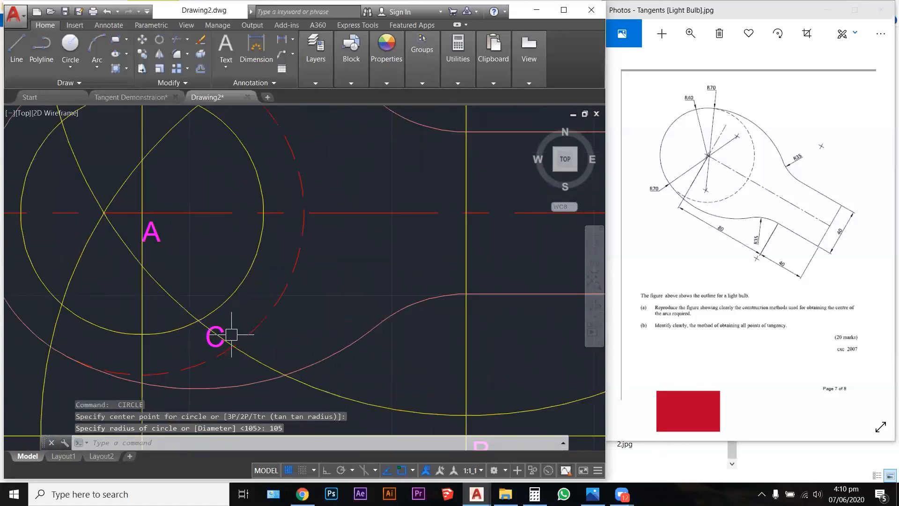
scroll(227, 336, down, 3)
scroll(234, 335, up, 5)
scroll(246, 332, down, 2)
text(co)
key(Return)
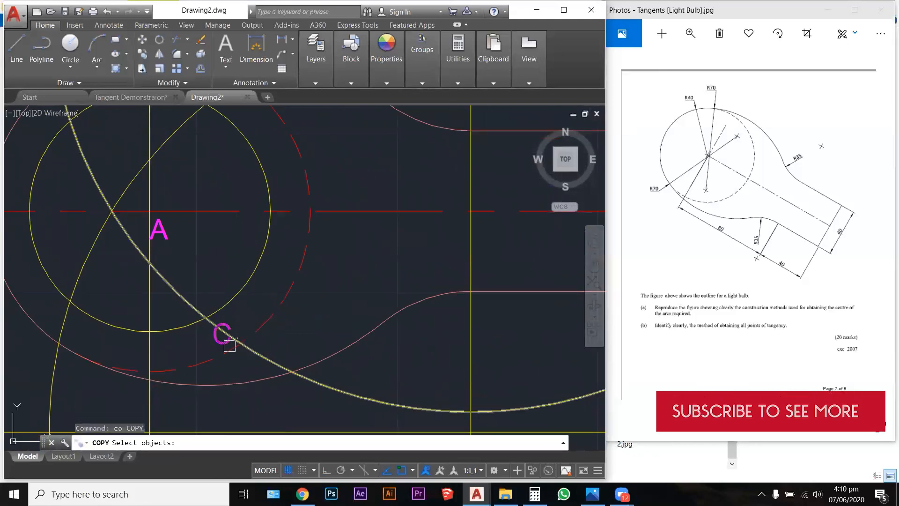
click(226, 340)
key(Return)
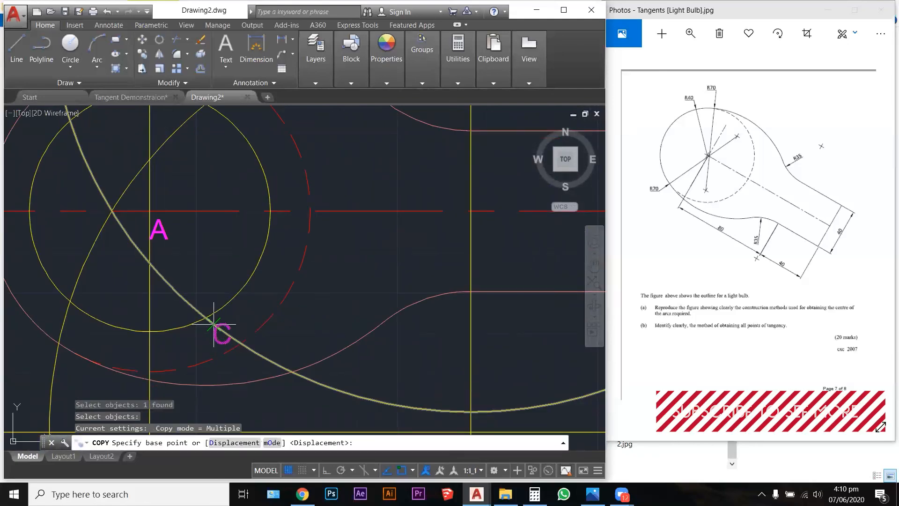
click(214, 324)
scroll(257, 305, down, 4)
scroll(241, 236, up, 4)
click(252, 296)
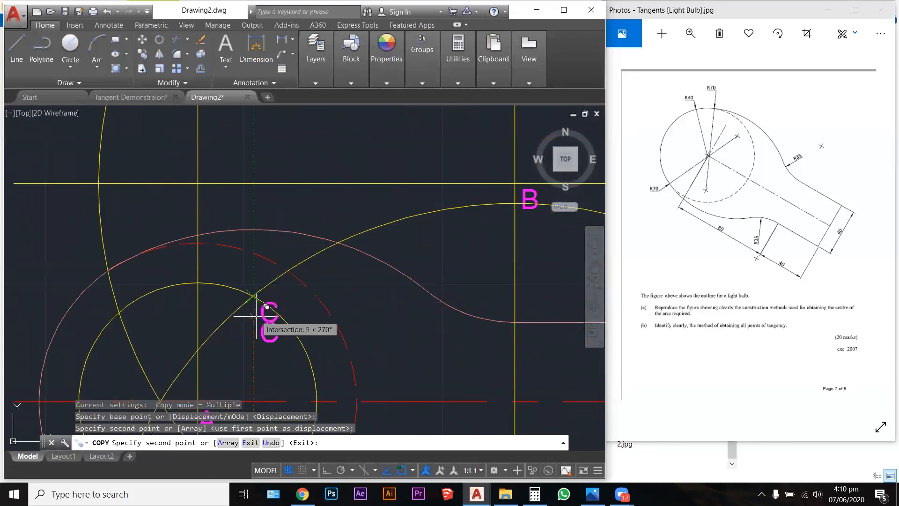
key(Escape)
- Try to move the upper C label closer to its circle intersection
scroll(266, 308, up, 4)
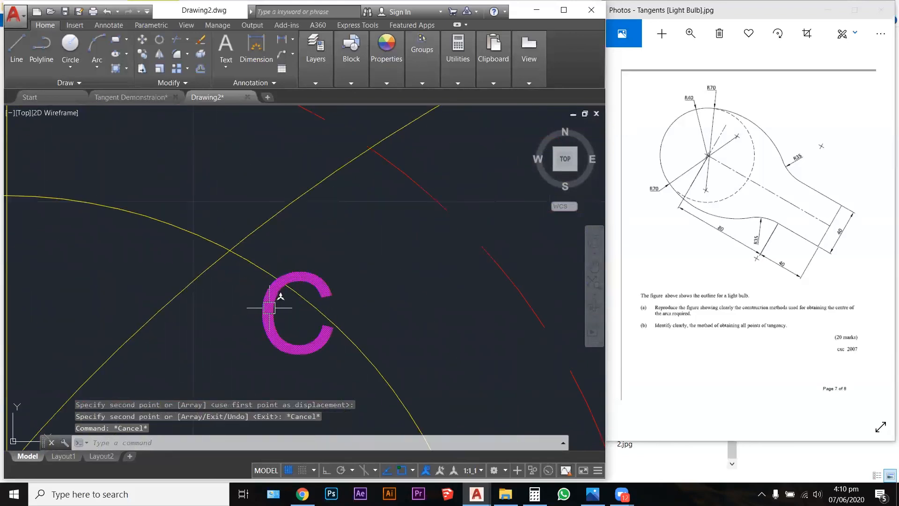
text(m)
key(Return)
click(270, 309)
key(Return)
click(287, 286)
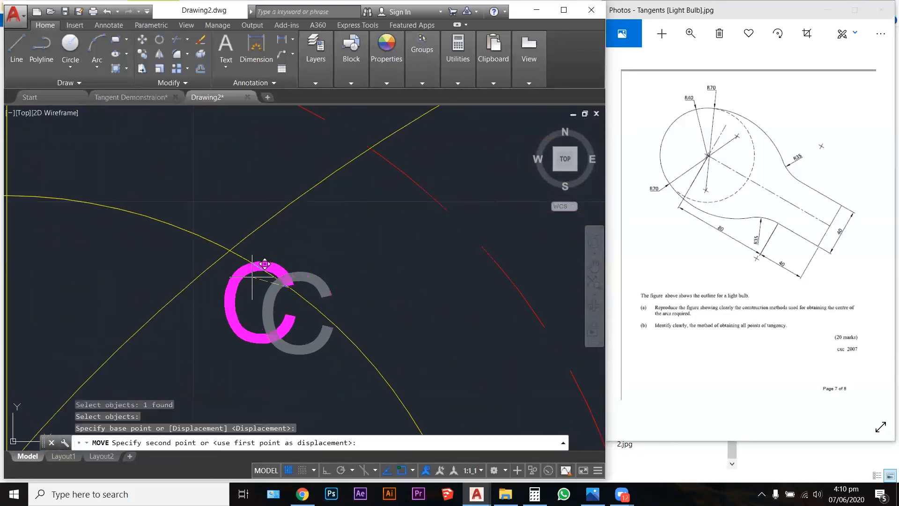
click(248, 267)
click(297, 280)
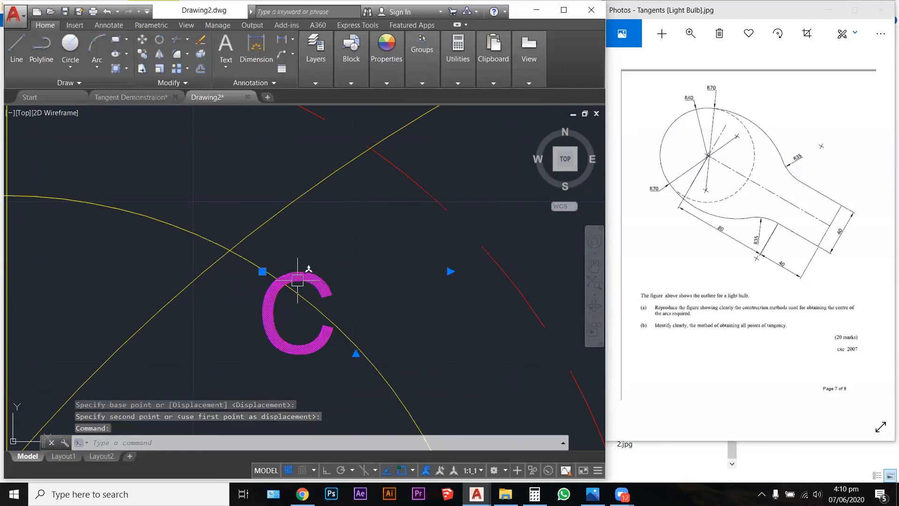
click(262, 272)
key(Escape)
- Shift the upper and lower C labels so each starts at its crossing of the inner circle and radius 105 circle
click(296, 280)
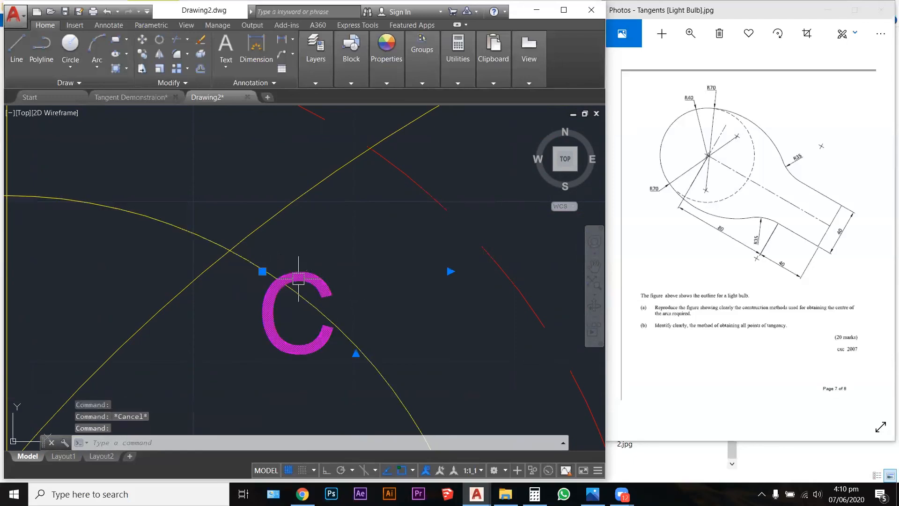
click(263, 271)
scroll(312, 229, down, 2)
scroll(312, 232, down, 3)
scroll(311, 236, up, 3)
scroll(369, 180, up, 2)
scroll(369, 180, up, 4)
scroll(387, 145, down, 3)
click(309, 176)
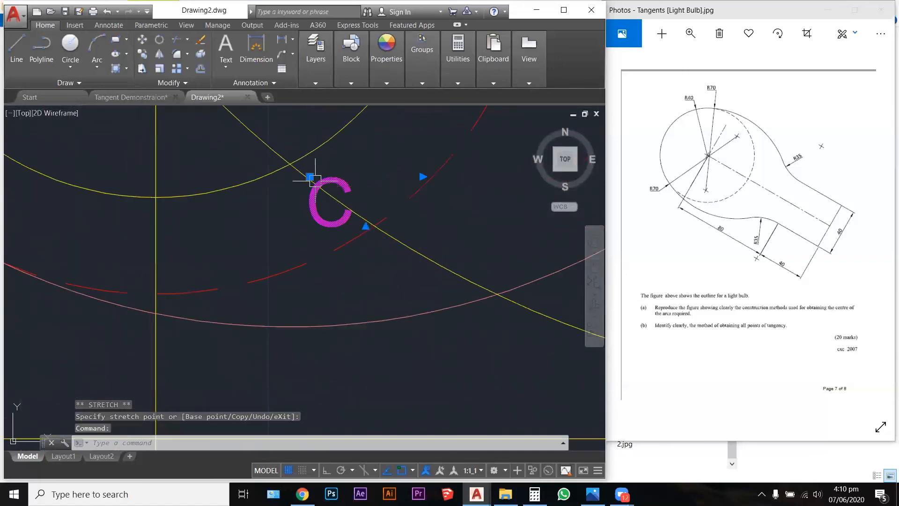
click(309, 176)
- Shift the A label so its insertion point sits at the centre of the bulb's inner construction circle
scroll(319, 243, down, 3)
scroll(281, 193, up, 2)
scroll(282, 193, up, 2)
click(282, 193)
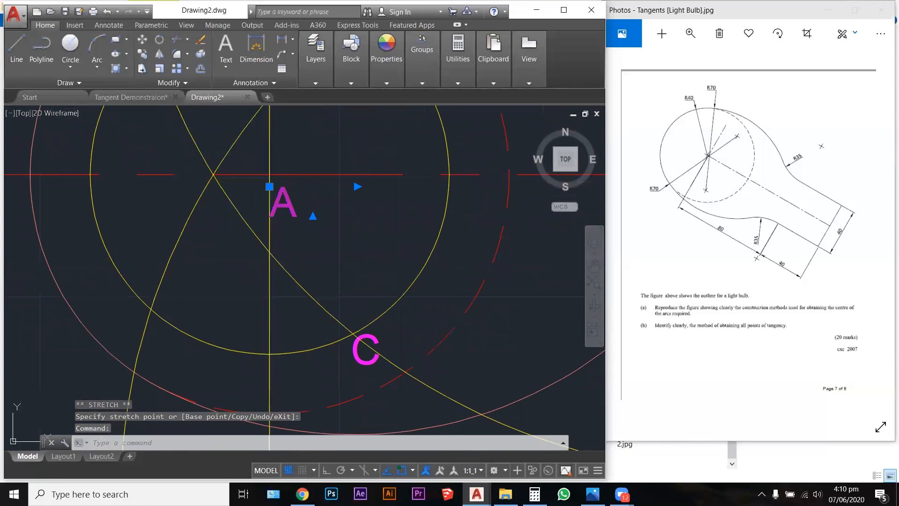
click(269, 186)
key(Escape)
scroll(196, 244, down, 4)
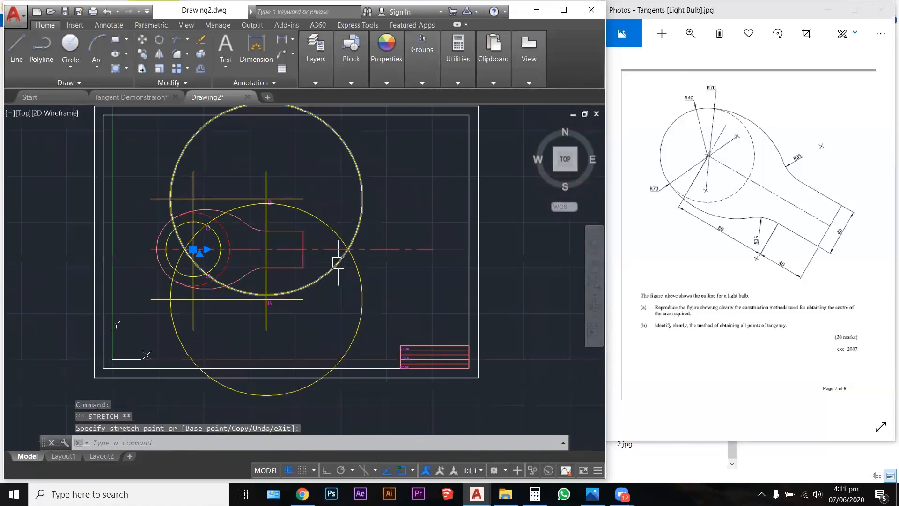
key(Escape)
key(Escape)
- Offset the upper and lower horizontal construction lines 35 inward, toward the bulb's centreline
scroll(242, 178, up, 3)
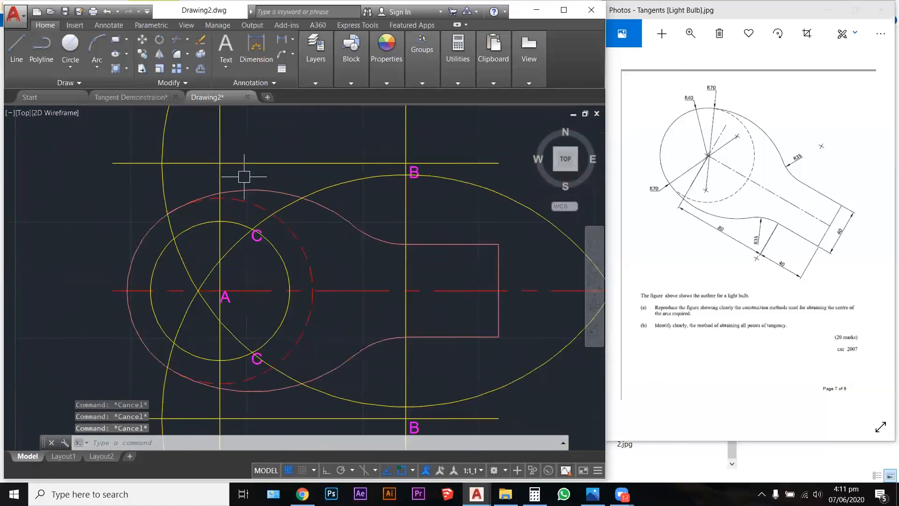
scroll(310, 195, down, 4)
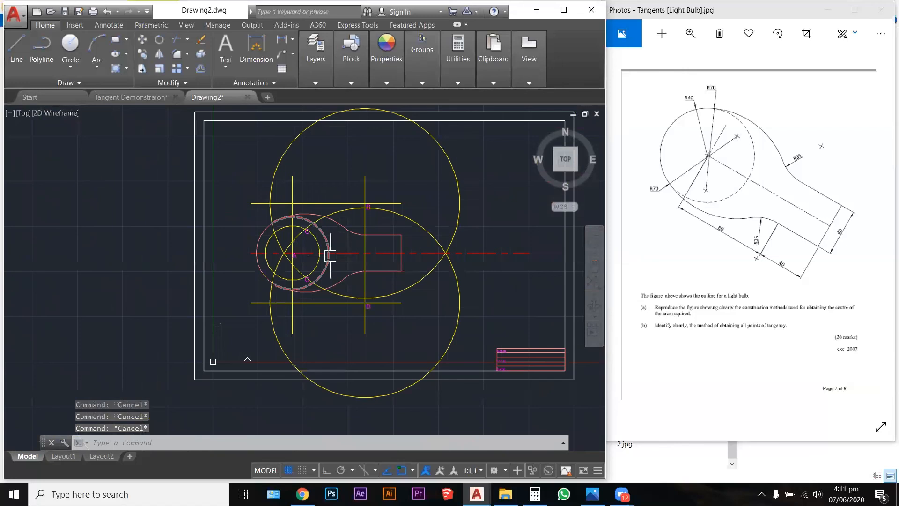
scroll(352, 244, up, 2)
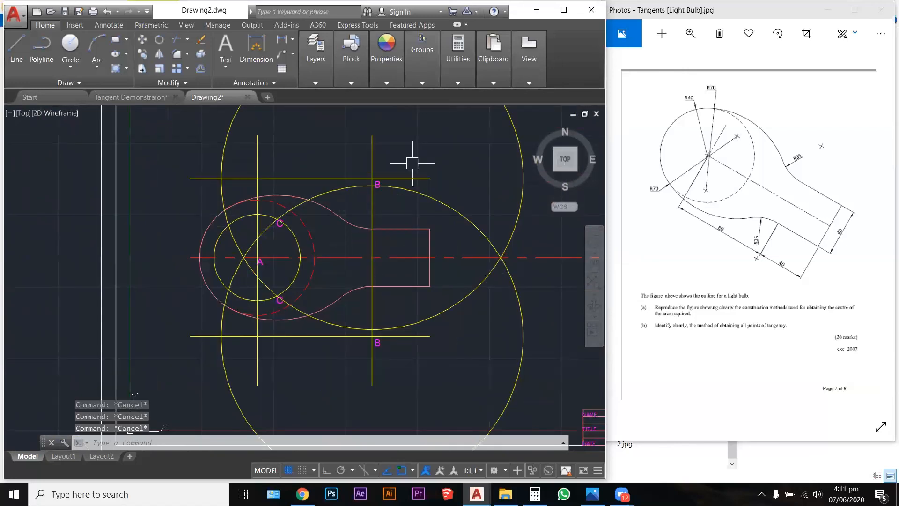
text(o)
key(Return)
text(35)
key(Return)
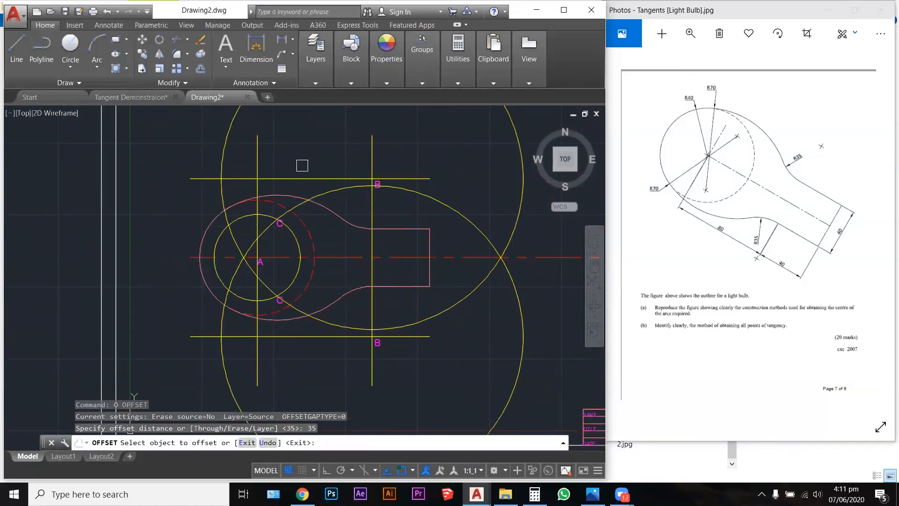
click(304, 179)
click(416, 237)
click(311, 336)
click(330, 316)
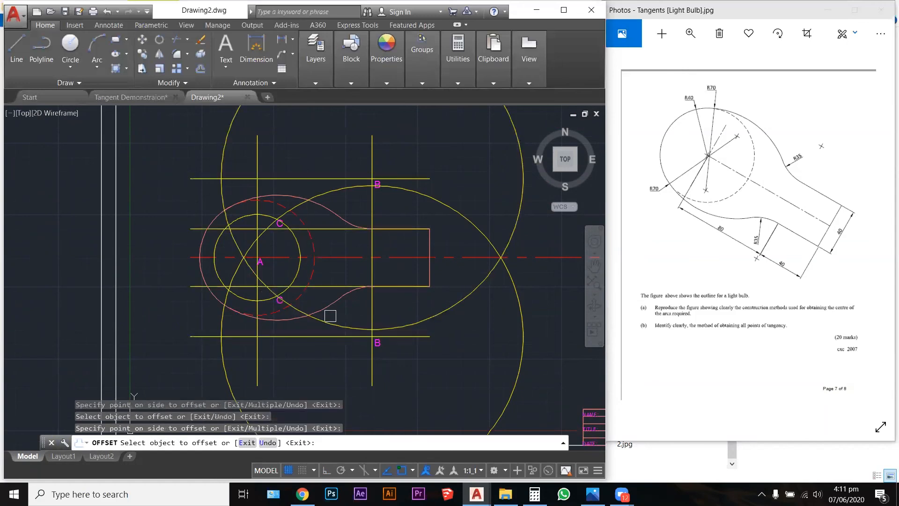
key(Escape)
key(Escape)
key(Escape)
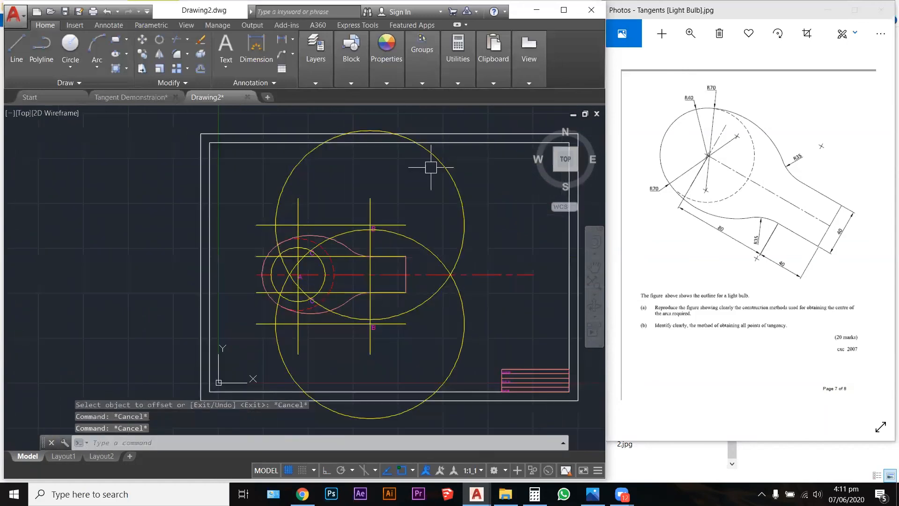
- Make the OUTLINE layer current and turn off the CONSTRUCTION layer
click(350, 83)
click(322, 81)
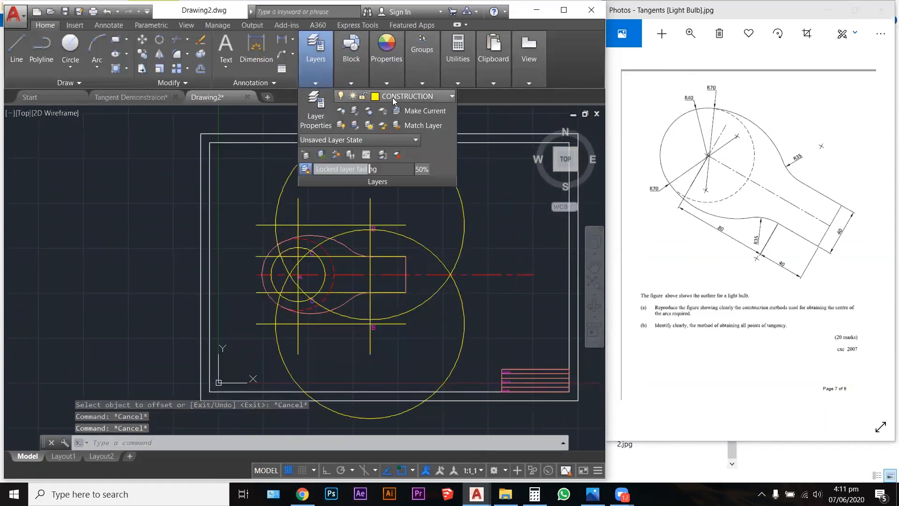
click(410, 97)
click(411, 194)
click(395, 96)
click(343, 138)
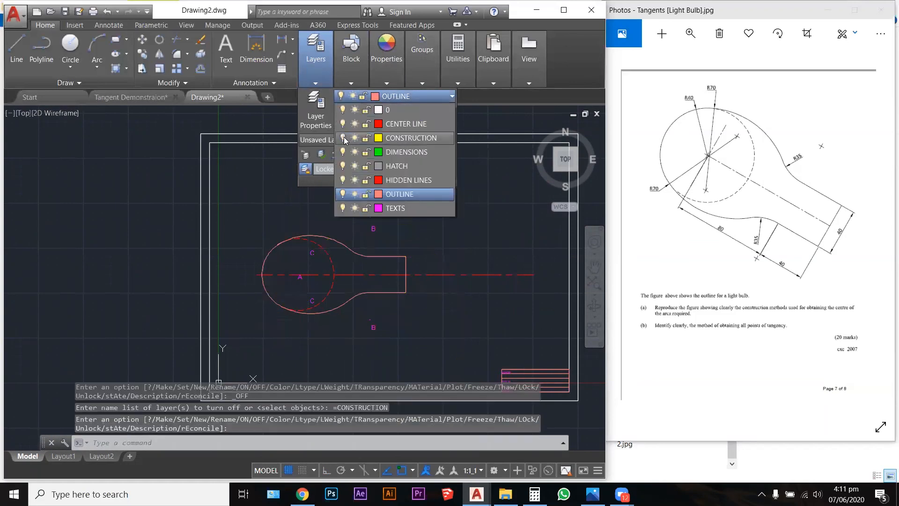
click(430, 249)
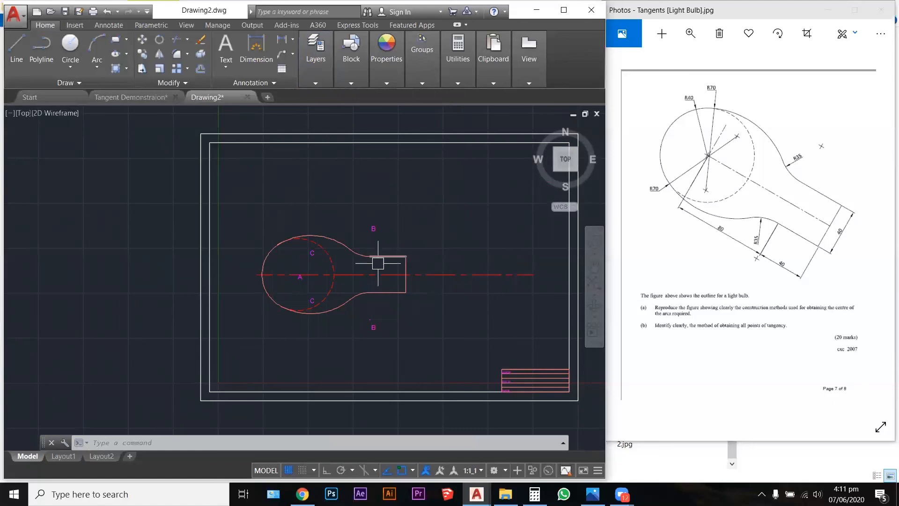
- Open the layer controls of the drawing
scroll(378, 263, up, 2)
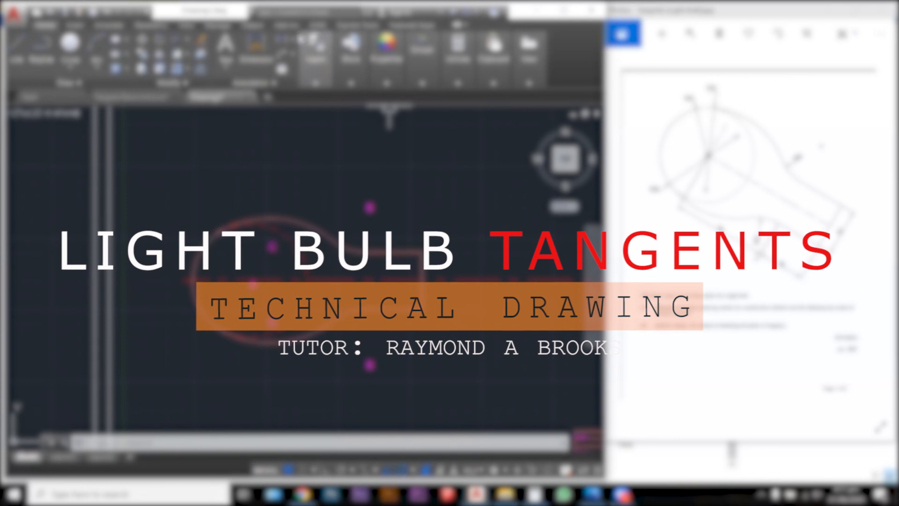
click(316, 59)
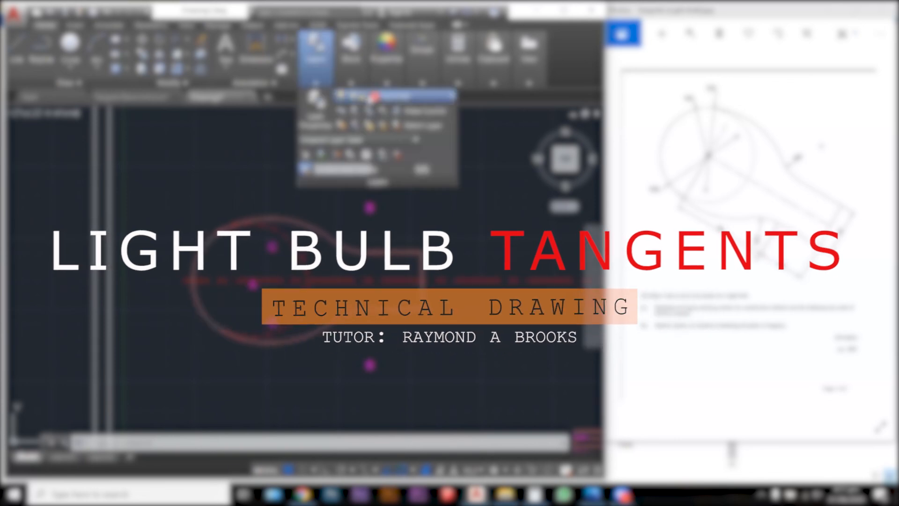